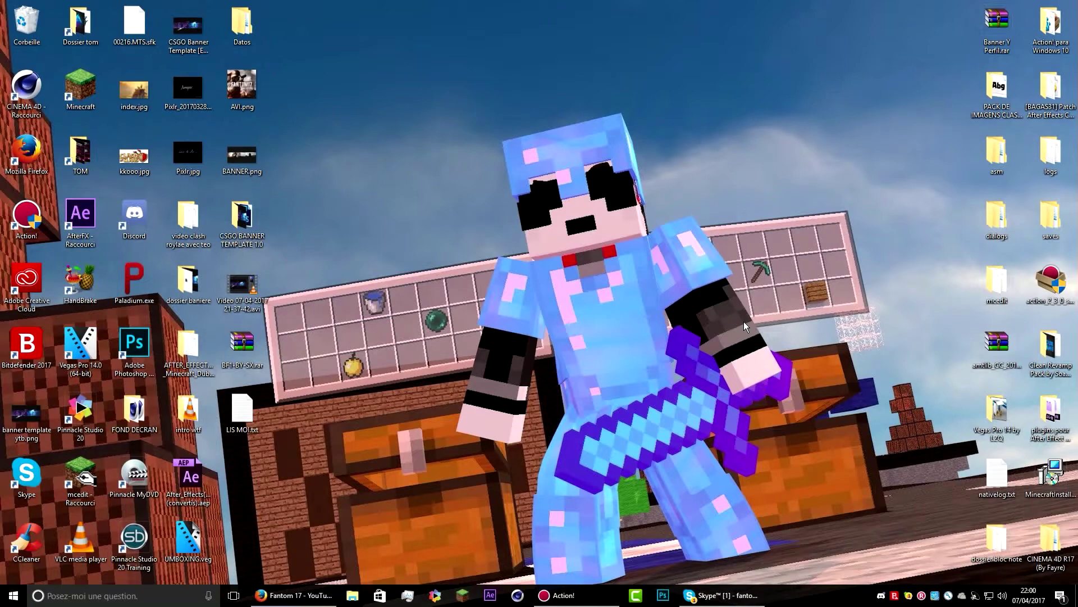
Open the TOM folder from the desktop and widen its window to browse the videos stored in it.
double_click(80, 151)
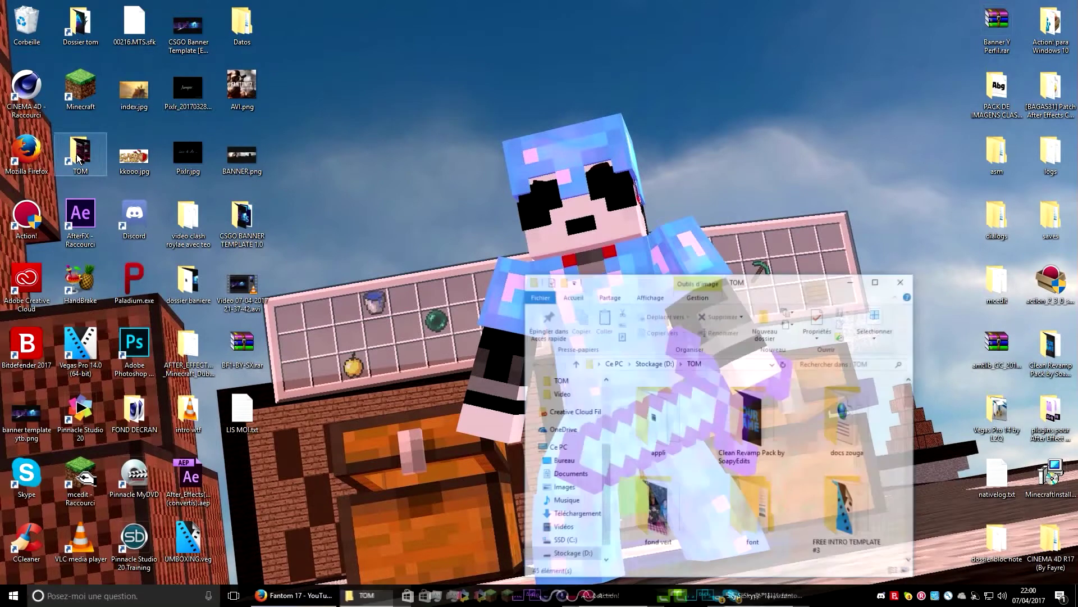
left_click_drag(813, 273, 595, 68)
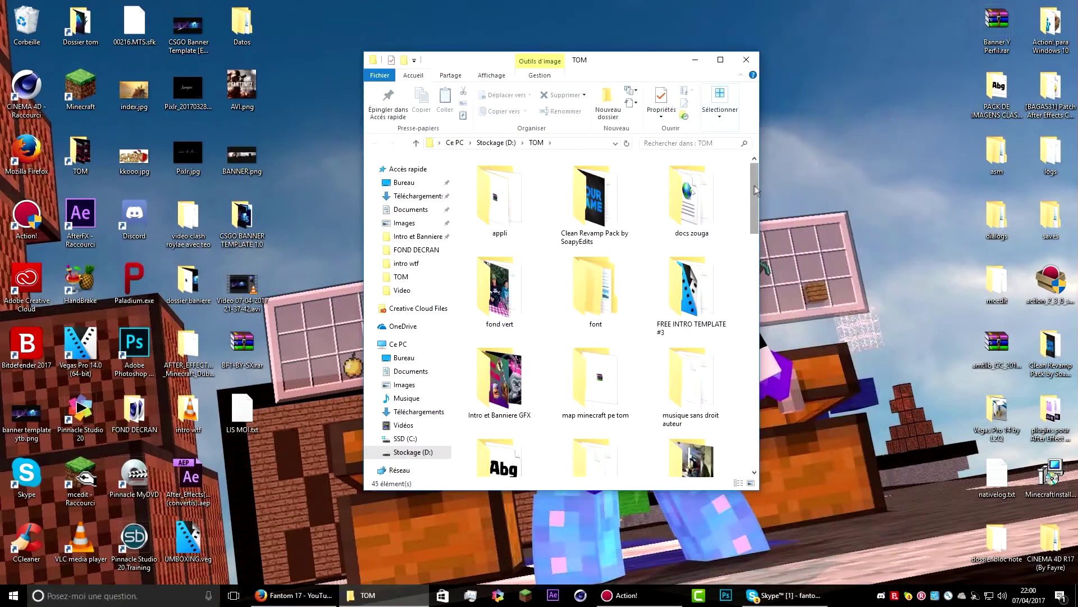
left_click_drag(759, 188, 840, 205)
scroll(836, 204, "down", 2)
left_click_drag(834, 243, 821, 403)
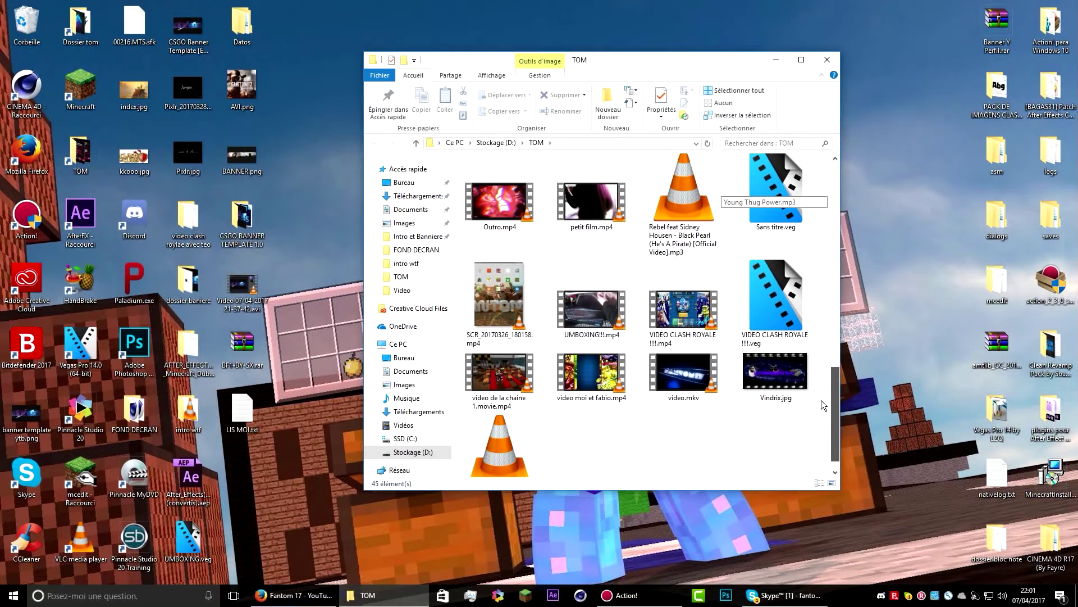
Play the sample intro video.mkv from the TOM folder and close the player.
left_click(699, 371)
double_click(702, 372)
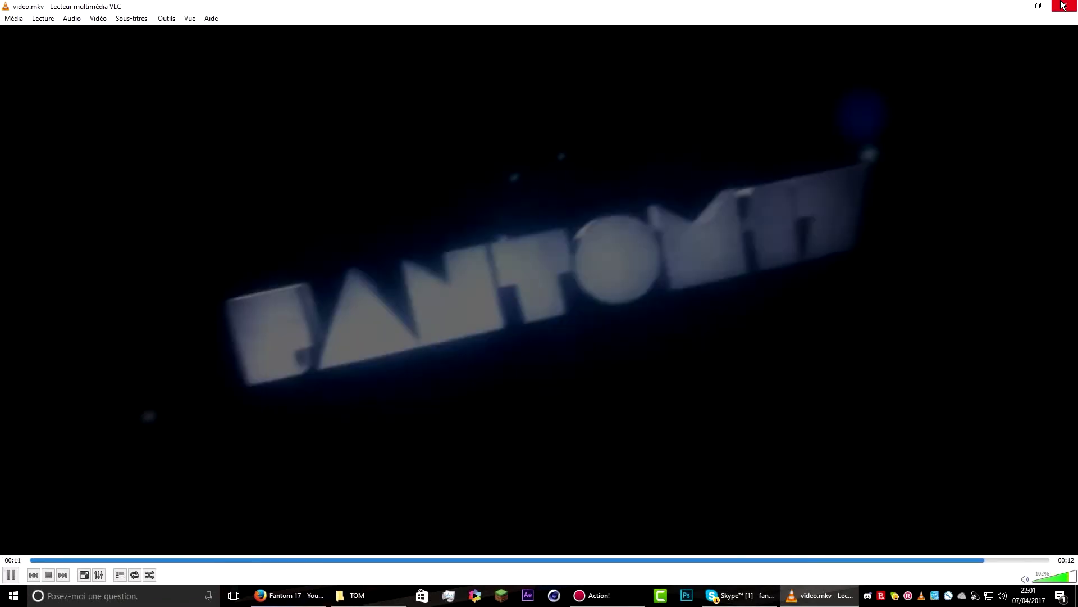
left_click(1063, 5)
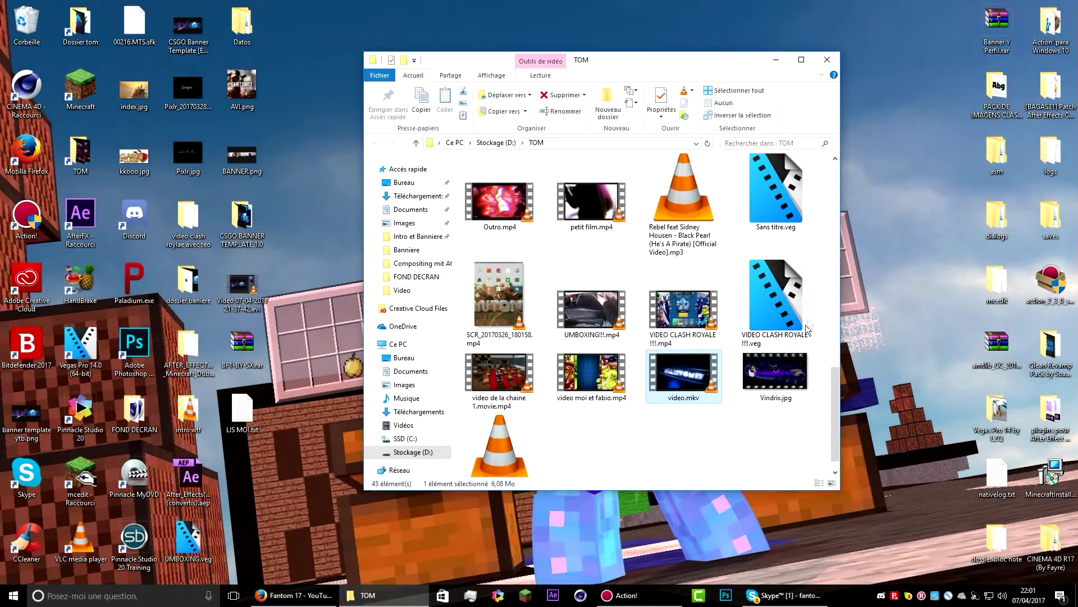
Play the sample outro 3 Outro by tech tile.mp4, and close both the player and the TOM folder.
left_click_drag(832, 375, 869, 242)
double_click(793, 209)
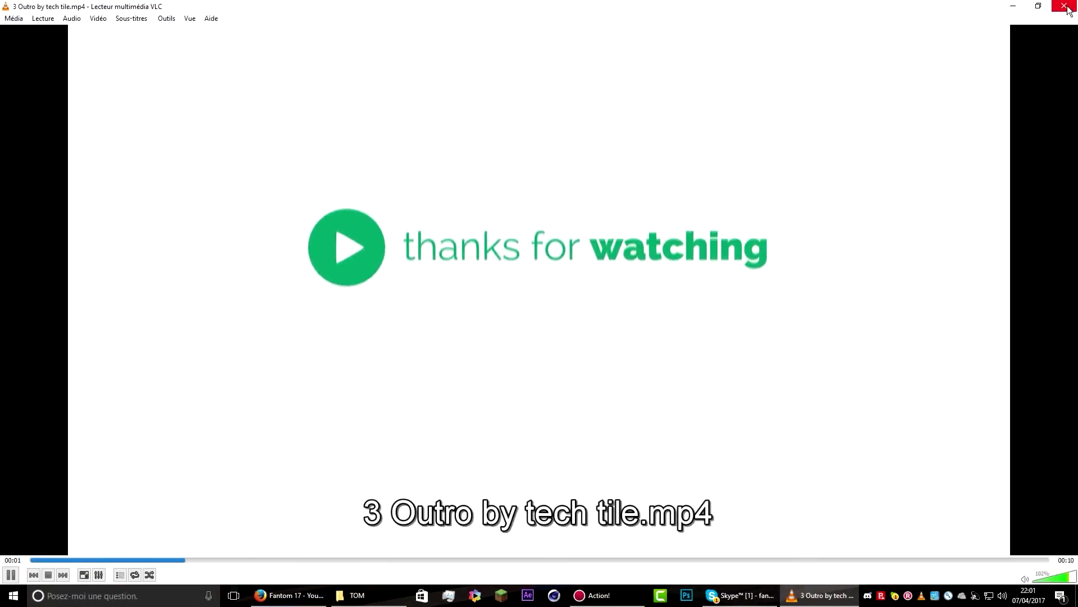
left_click(1065, 7)
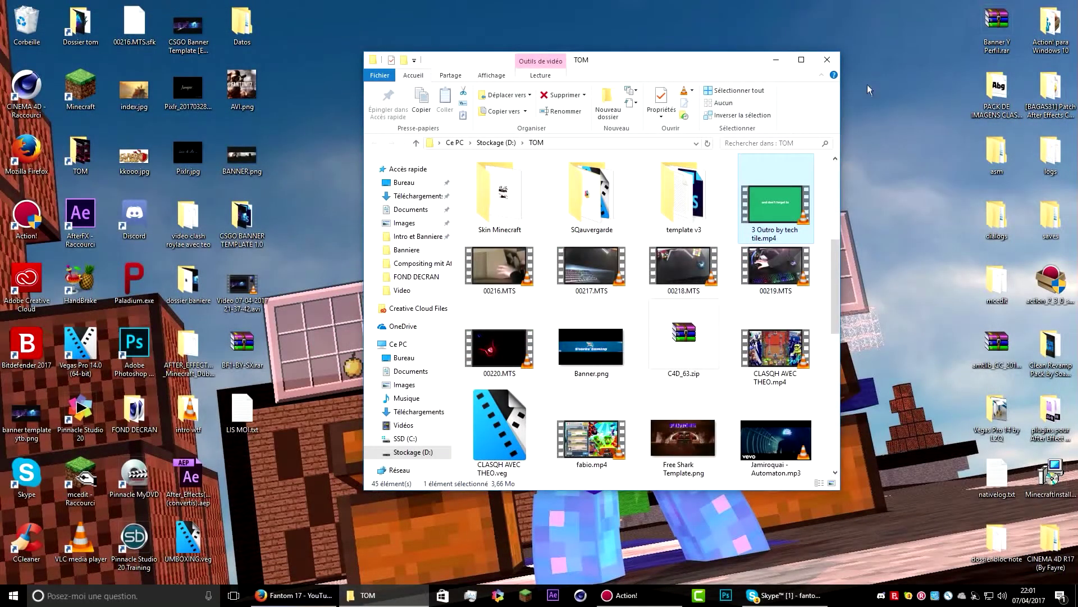
left_click(776, 60)
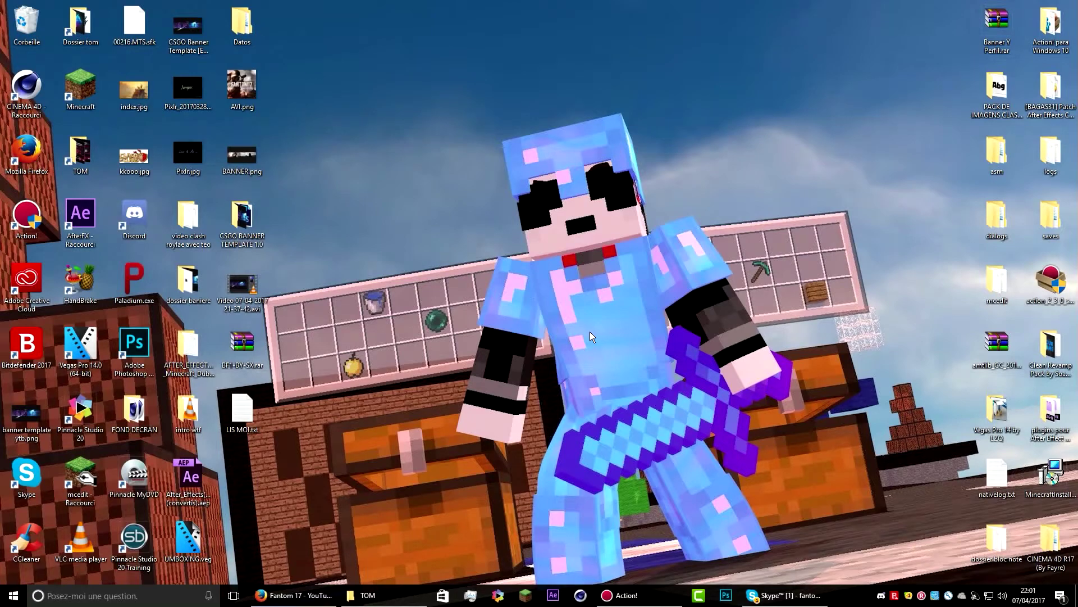
left_click(365, 595)
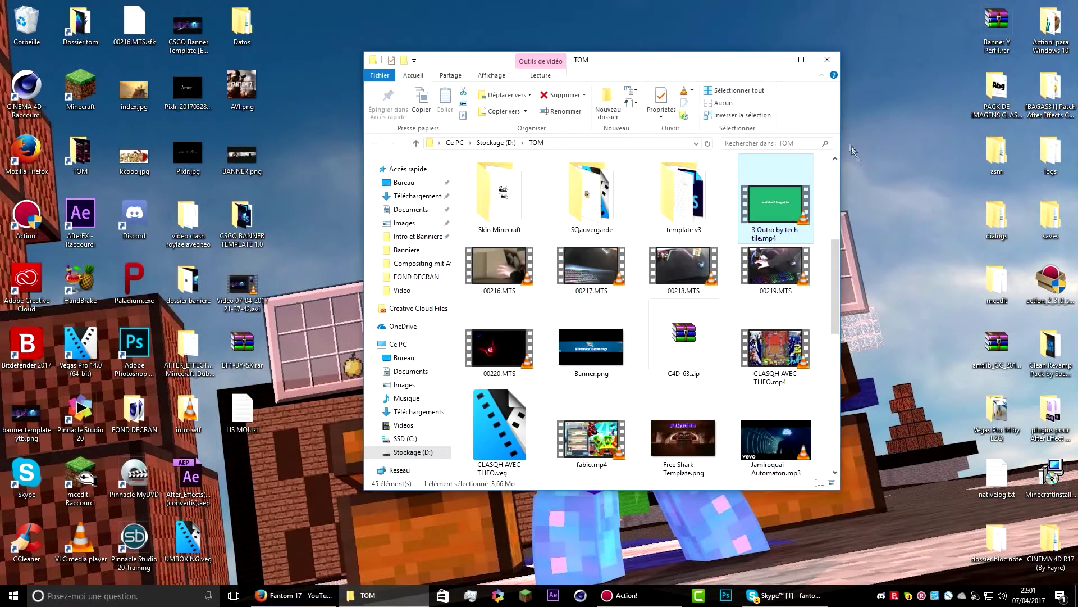
left_click(830, 63)
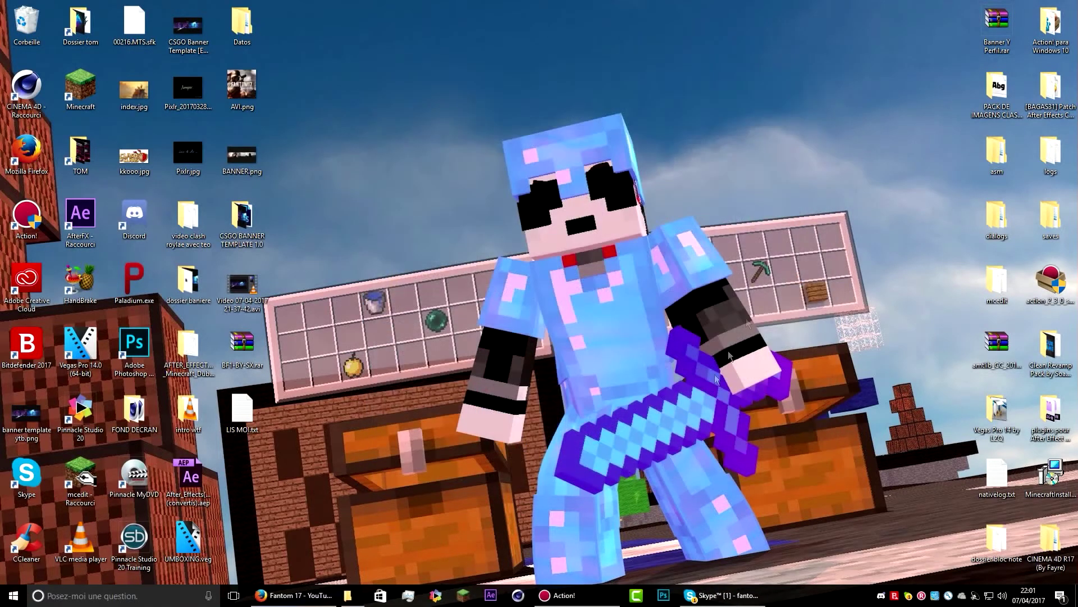
Switch to Firefox and close the YouTube channel page, keeping the empty new tab.
left_click(283, 597)
left_click(140, 8)
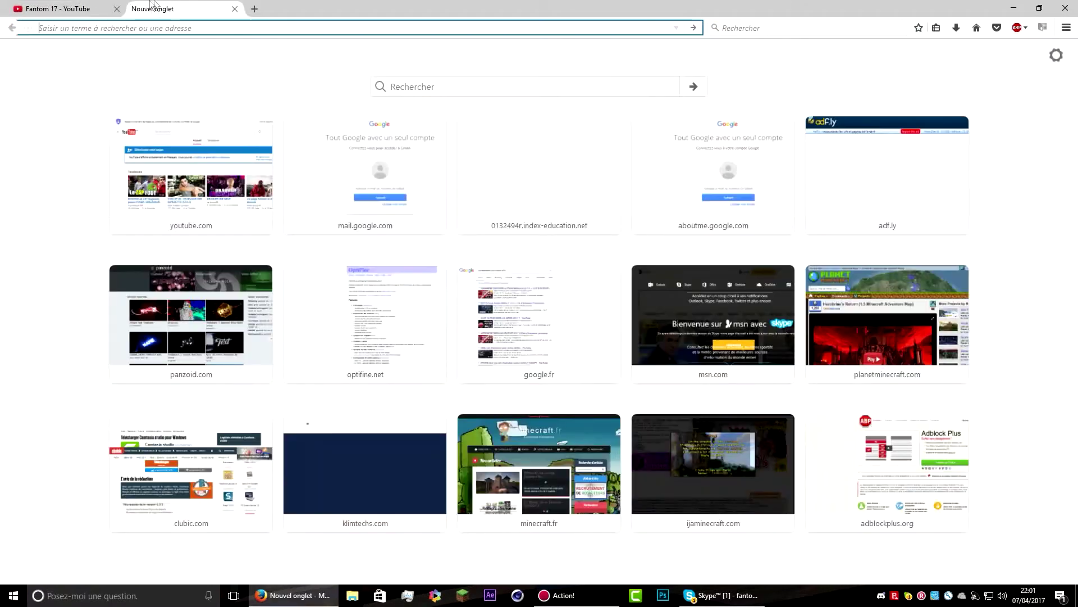
left_click(104, 9)
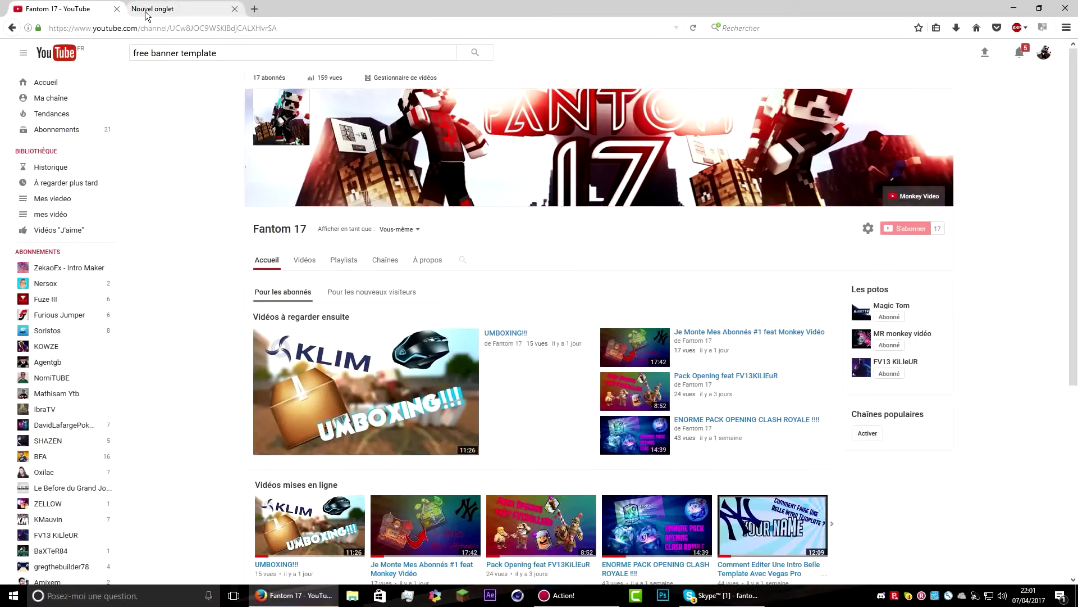
left_click(116, 9)
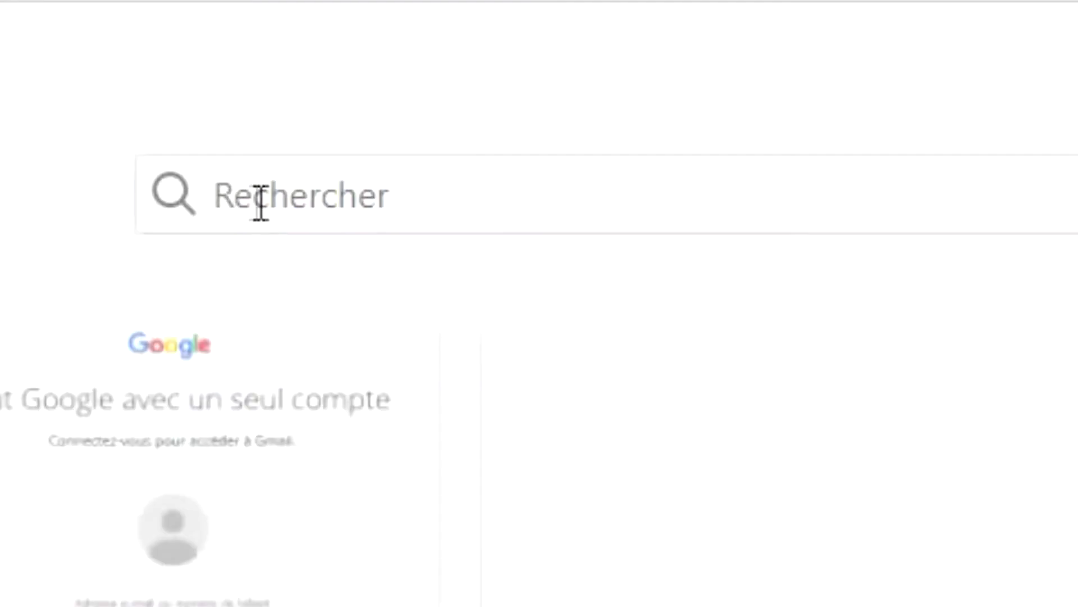
Search the web for Panzoid and open the panzoid.com home page from the results.
left_click(404, 88)
type("Pa")
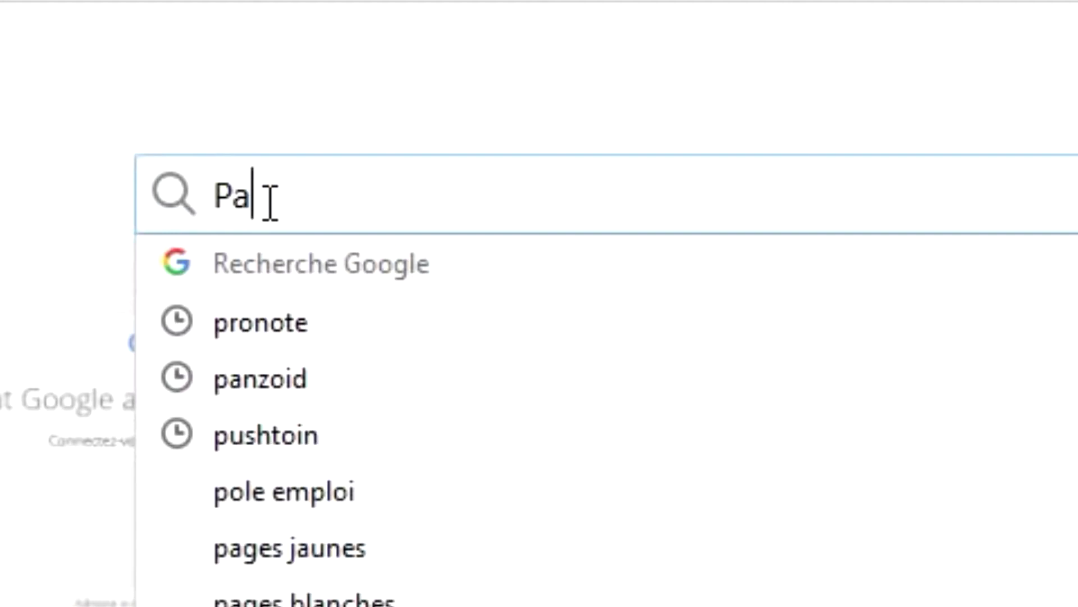
type("nzoid")
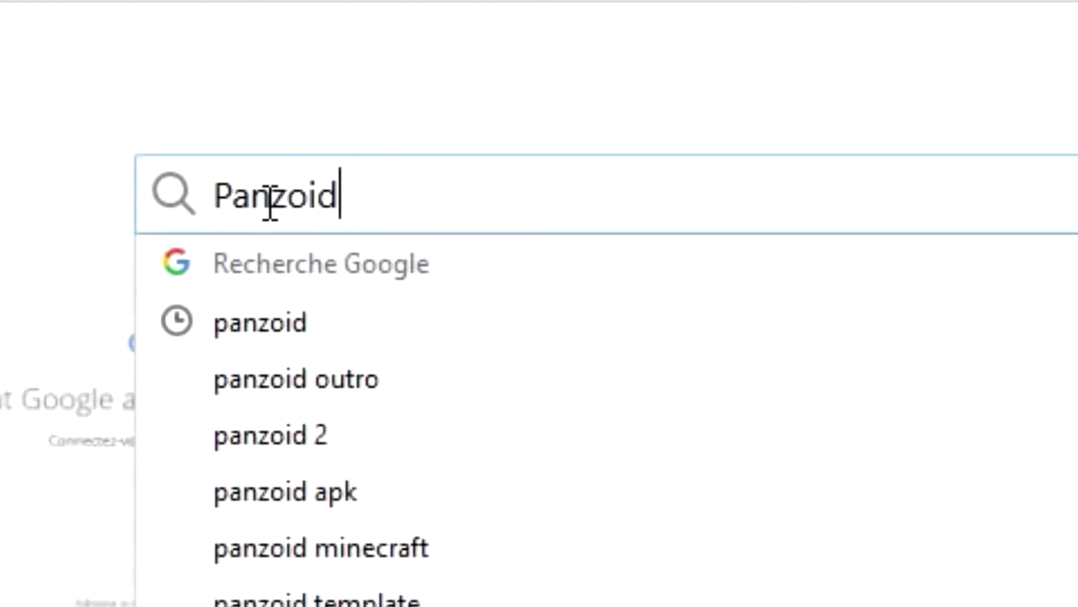
key("Return")
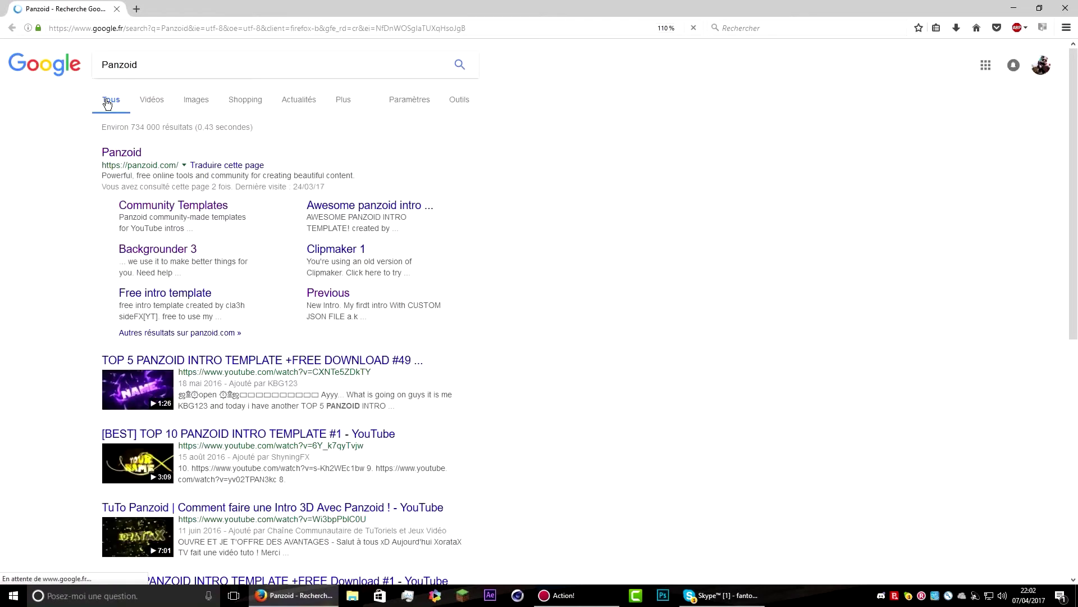
left_click(137, 153)
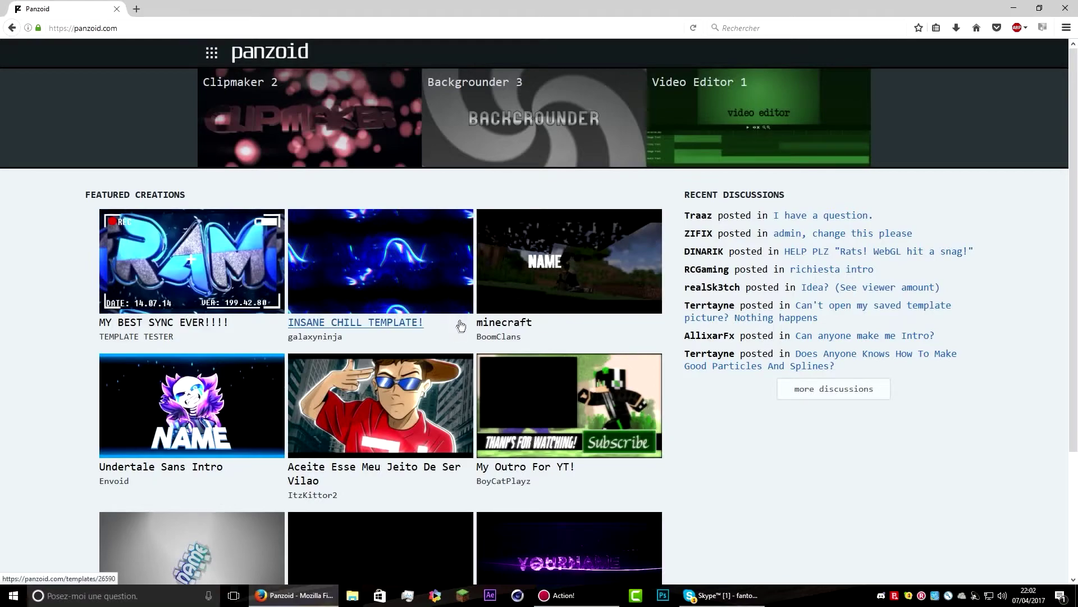
Browse the featured creations and open the full community creations list to look through its templates.
scroll(550, 331, "down", 5)
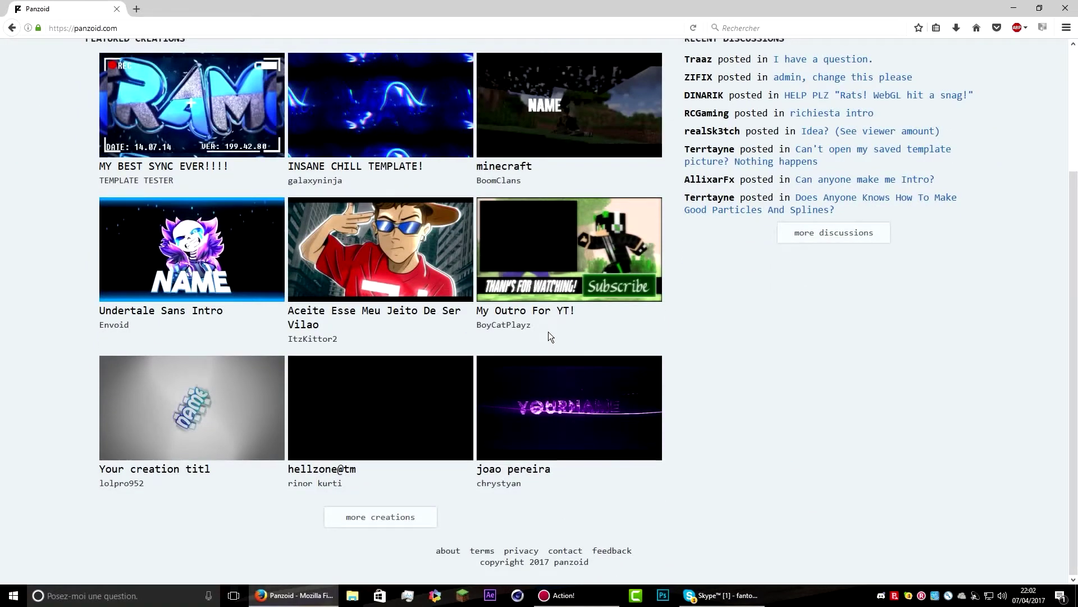
scroll(548, 331, "up", 5)
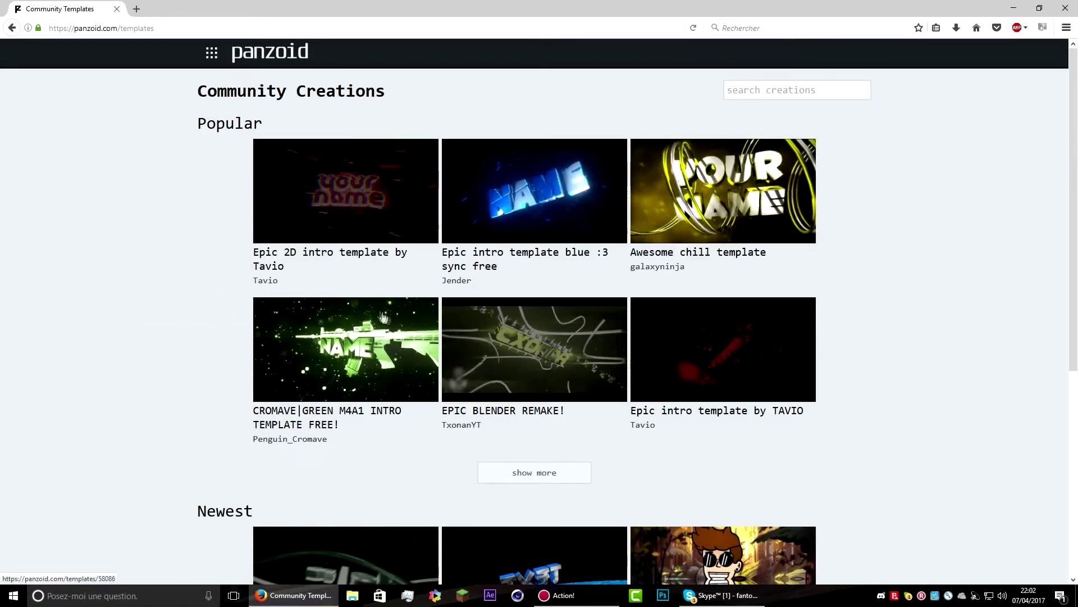
scroll(354, 211, "down", 3)
scroll(354, 212, "up", 3)
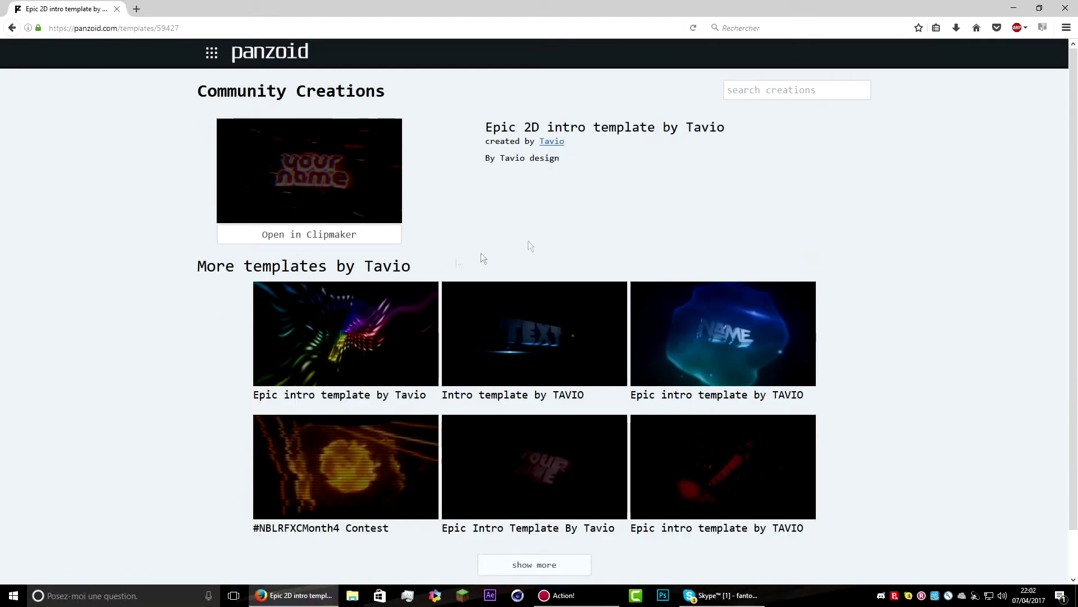
From the page of "Epic 2D intro template by Tavio", show the full list of that creator's templates.
left_click_drag(565, 141, 540, 150)
left_click(504, 209)
scroll(455, 326, "down", 1)
left_click(547, 526)
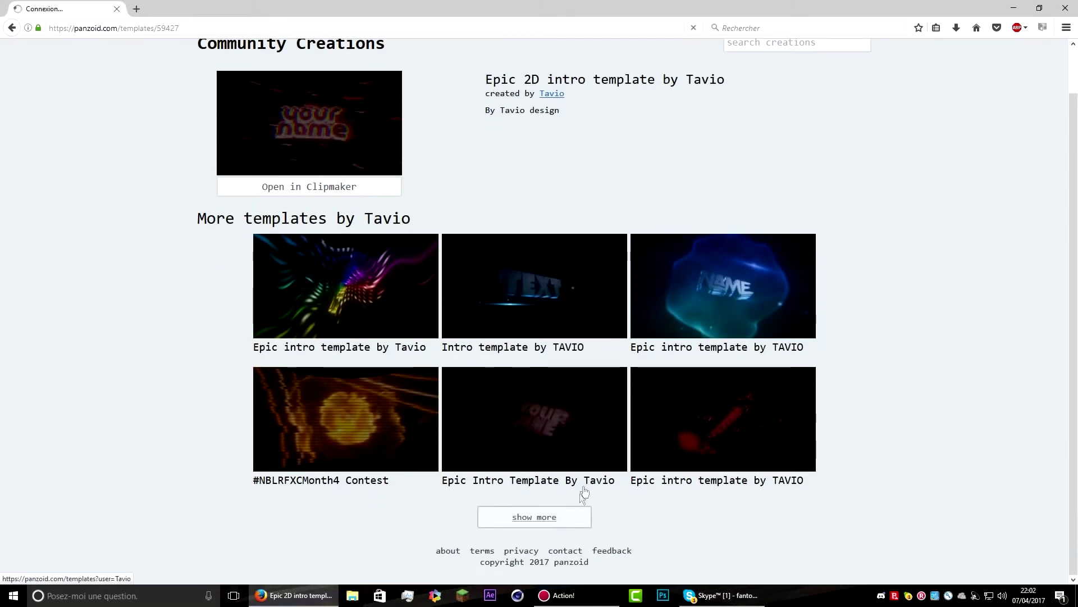
Choose the "Epic 2D intro template By TAVIO" with the white script Text and open it in Clipmaker.
scroll(570, 340, "down", 2)
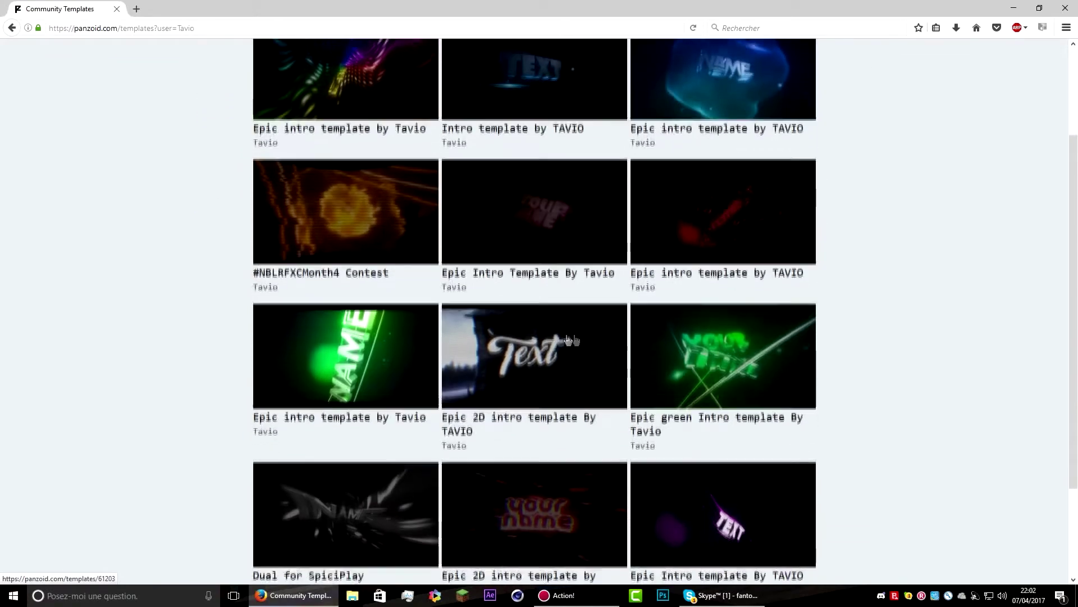
left_click(570, 340)
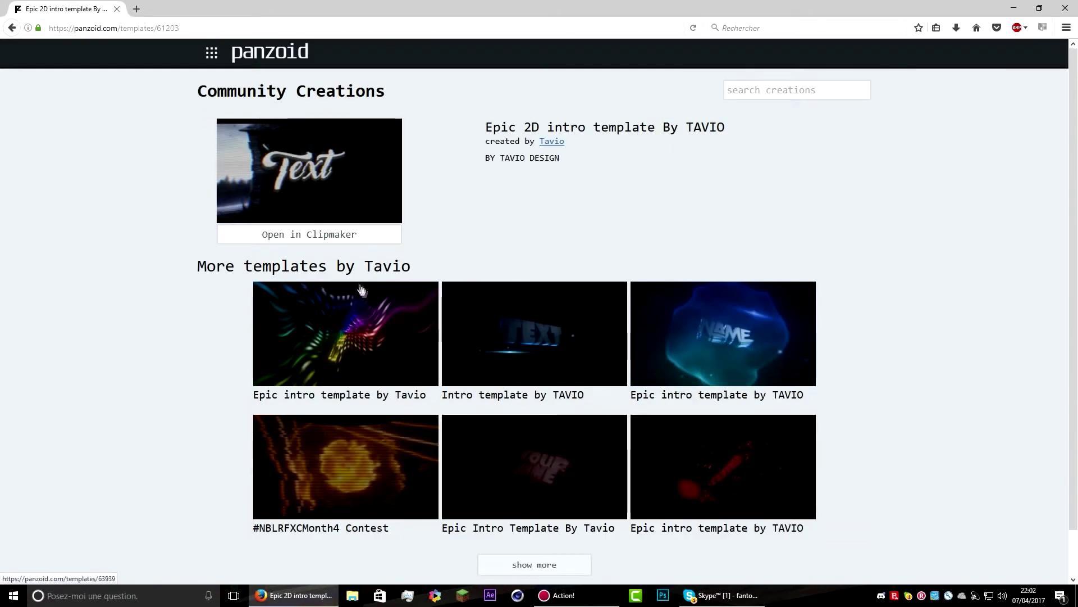
left_click(365, 236)
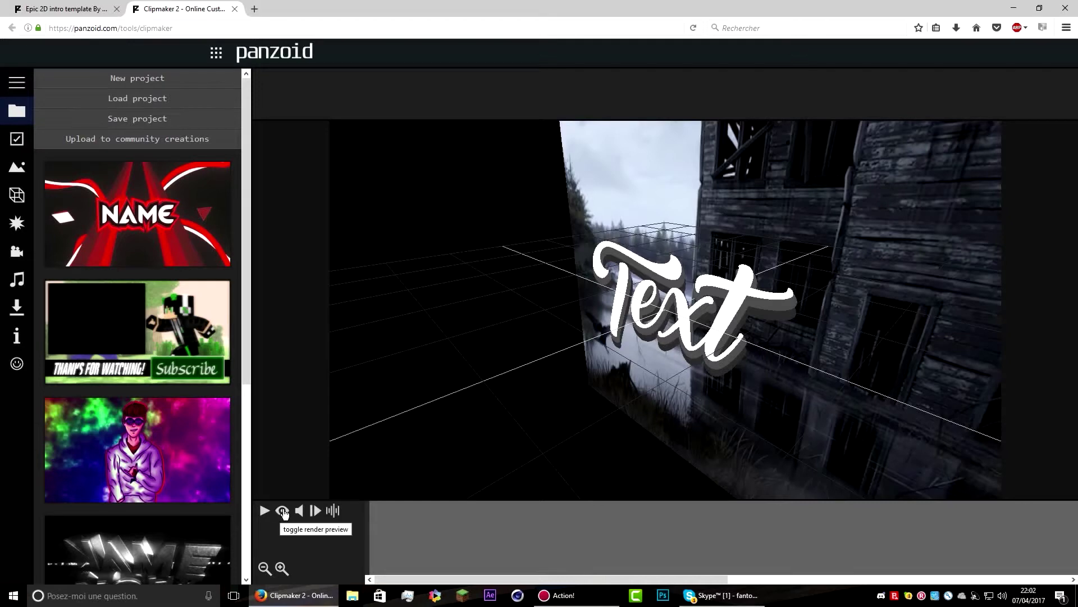
Turn on the render preview, play the intro template through and pause it near the end.
left_click_drag(248, 170, 276, 456)
left_click(244, 236)
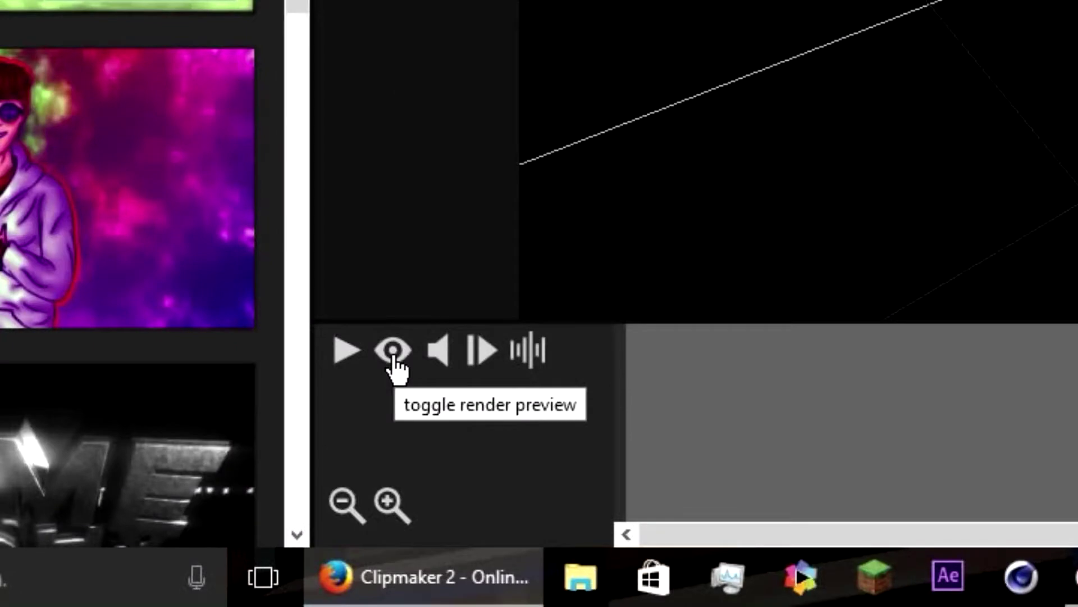
left_click(393, 360)
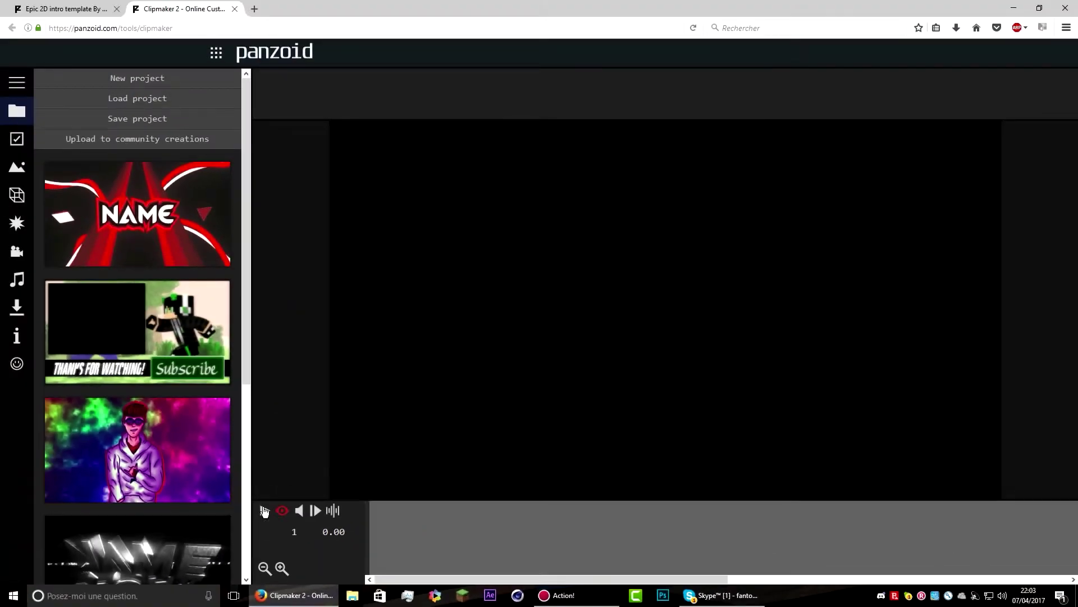
left_click(276, 488)
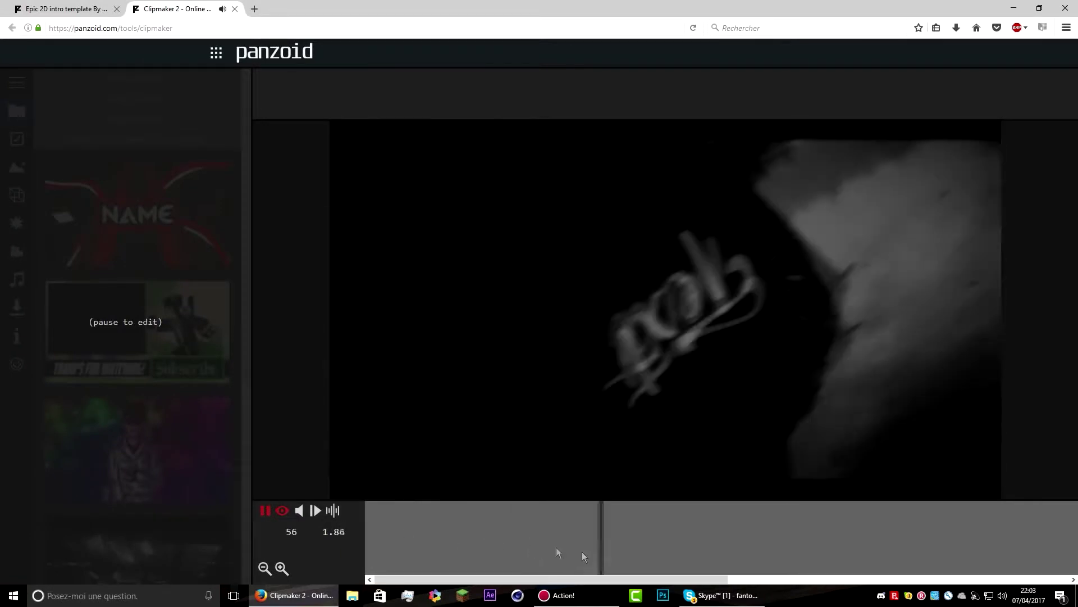
left_click(1003, 596)
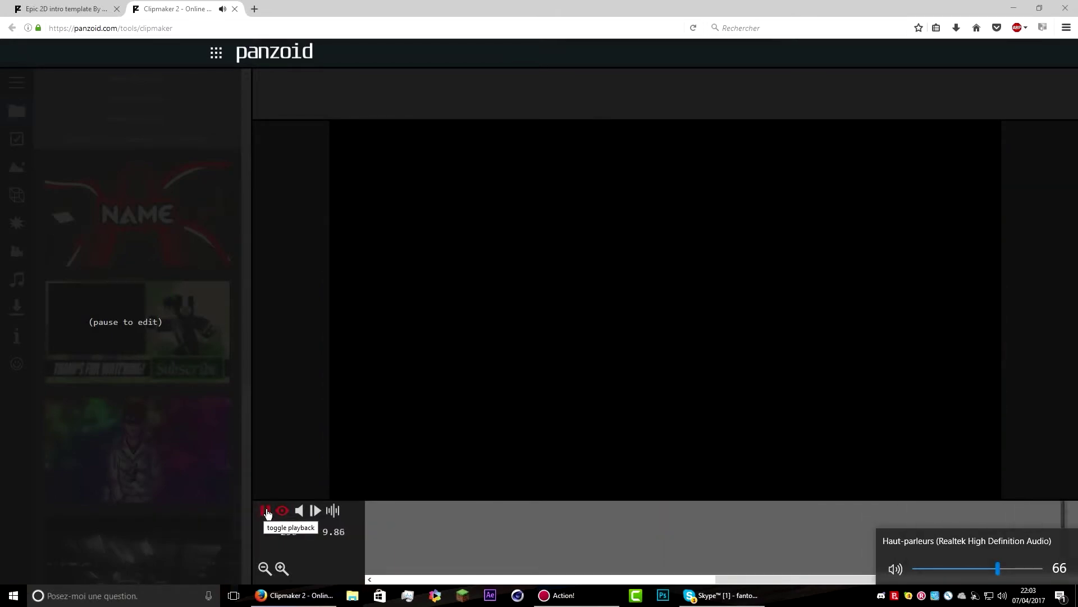
left_click(266, 512)
Move the playhead to frame 80 and set the first text object in the text group to FV13KiLeUr.
left_click_drag(425, 538, 699, 533)
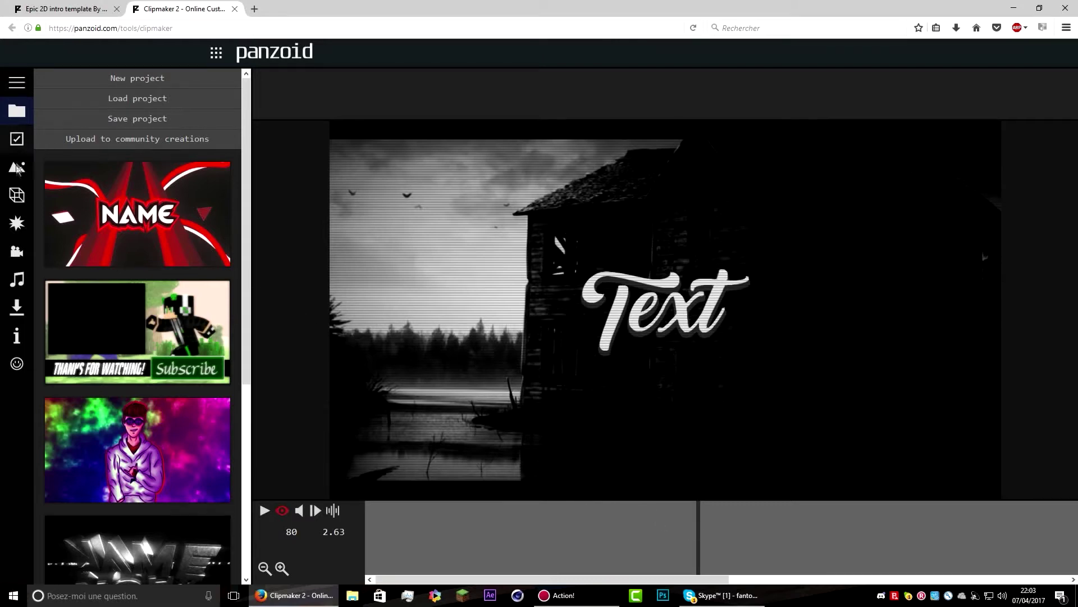
left_click(17, 194)
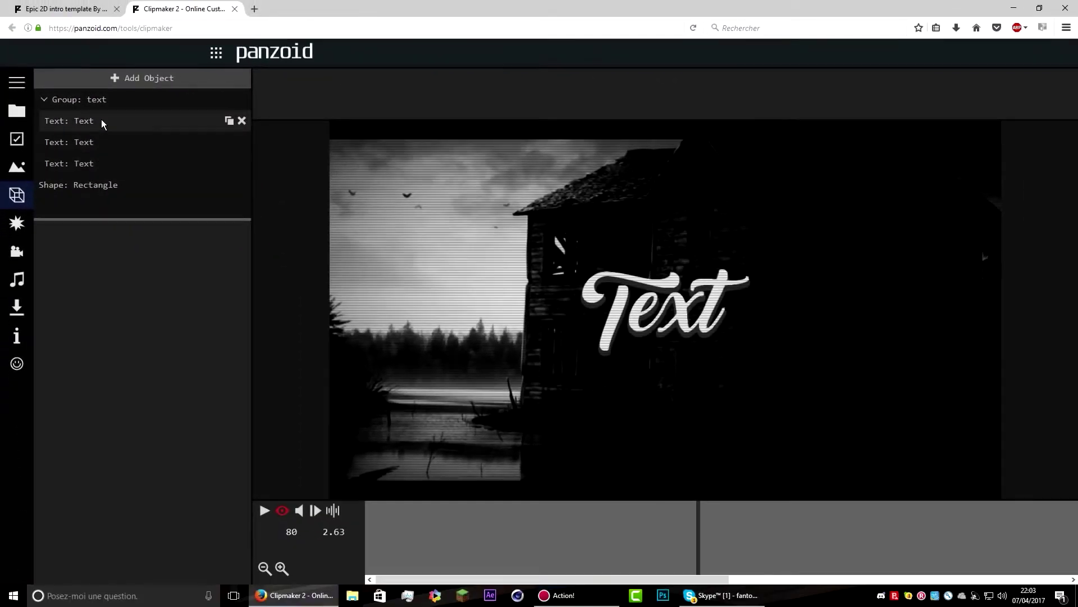
left_click(101, 120)
left_click(82, 257)
key("BackSpace")
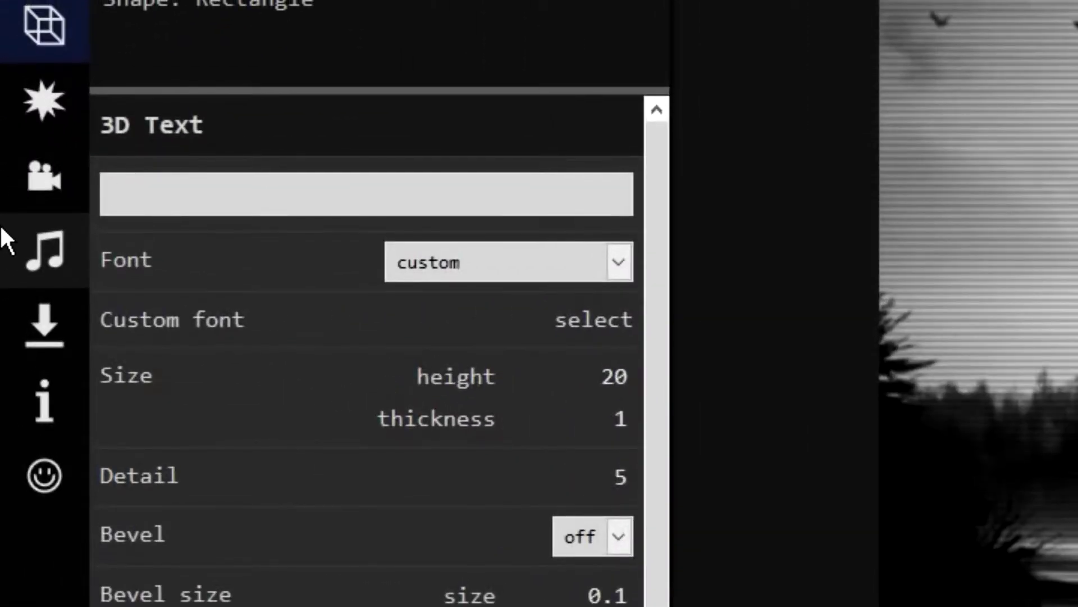
type("Fv")
key("BackSpace")
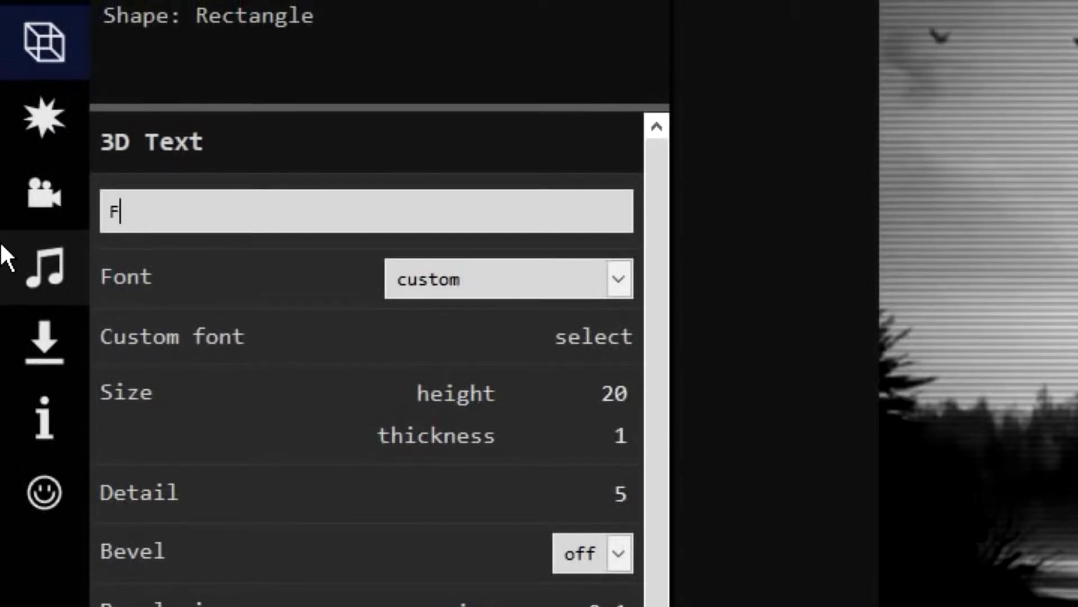
type("V13")
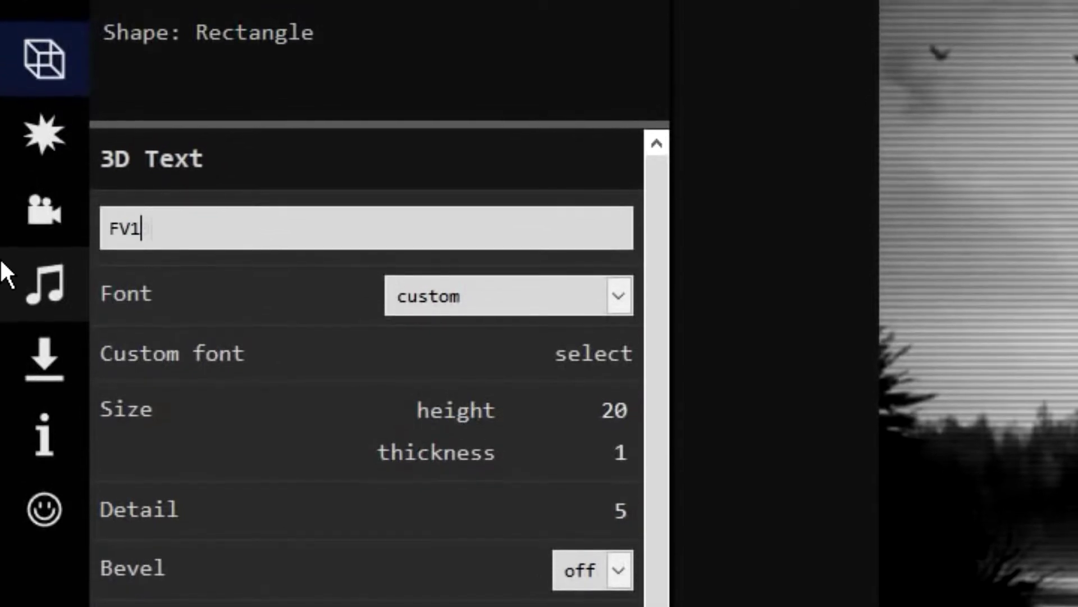
type("KiL")
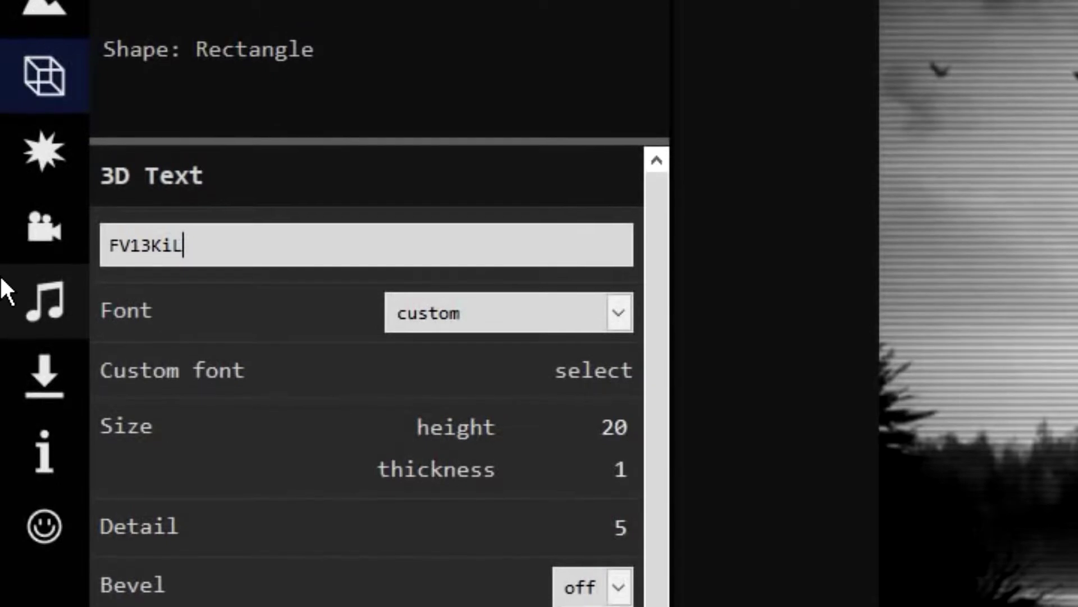
type("eUr")
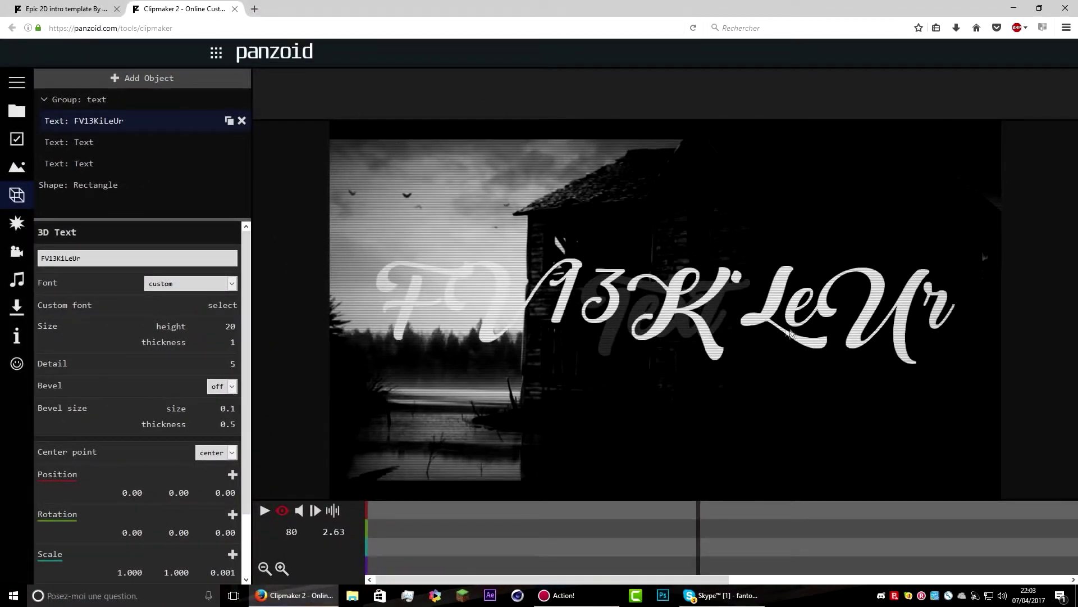
Change the first text object in the text group to read Fv13killeur.
left_click_drag(117, 263, 7, 264)
key("BackSpace")
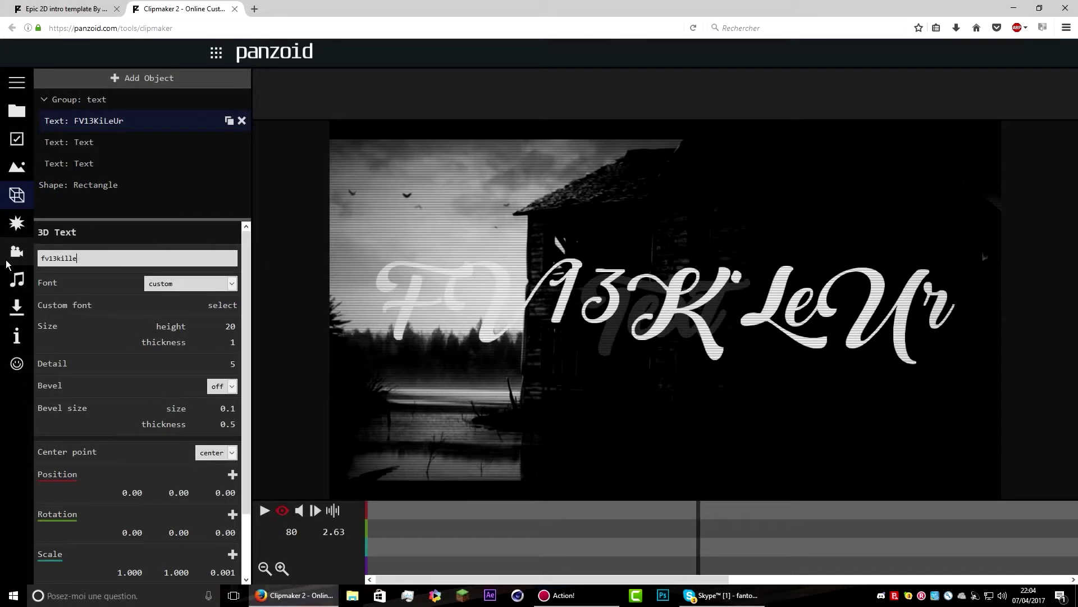
left_click(48, 244)
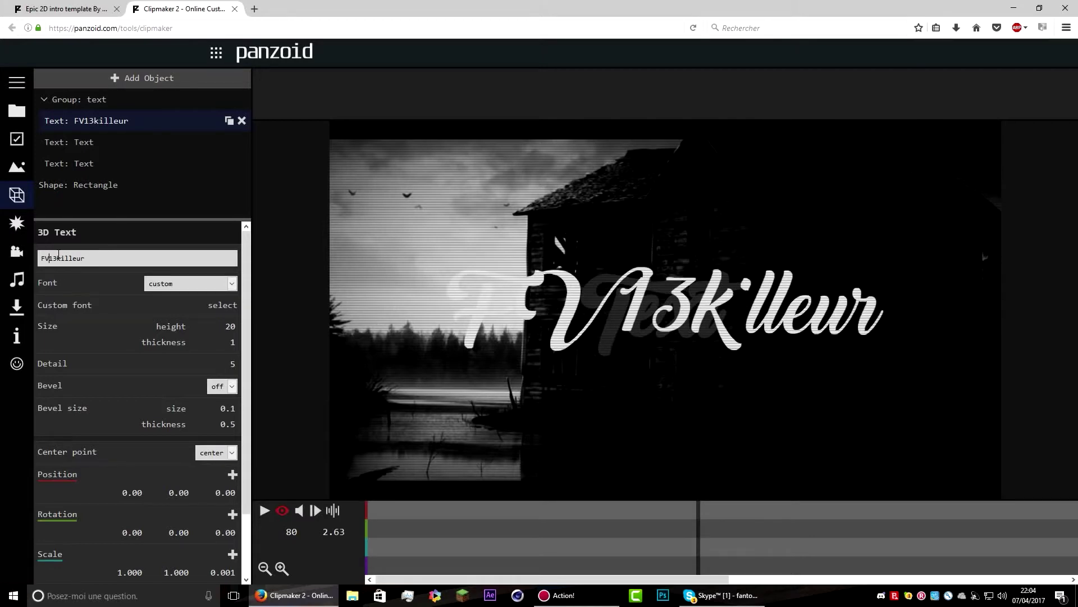
key("BackSpace")
type("v")
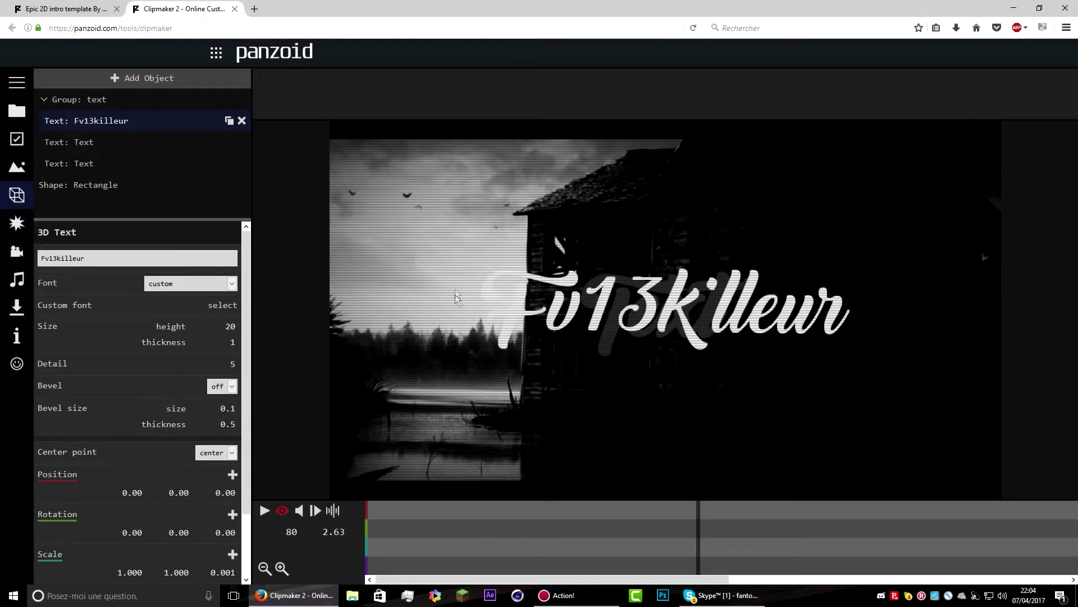
Replace the text of the second and third text objects in the group with Fv13killeur.
left_click(102, 150)
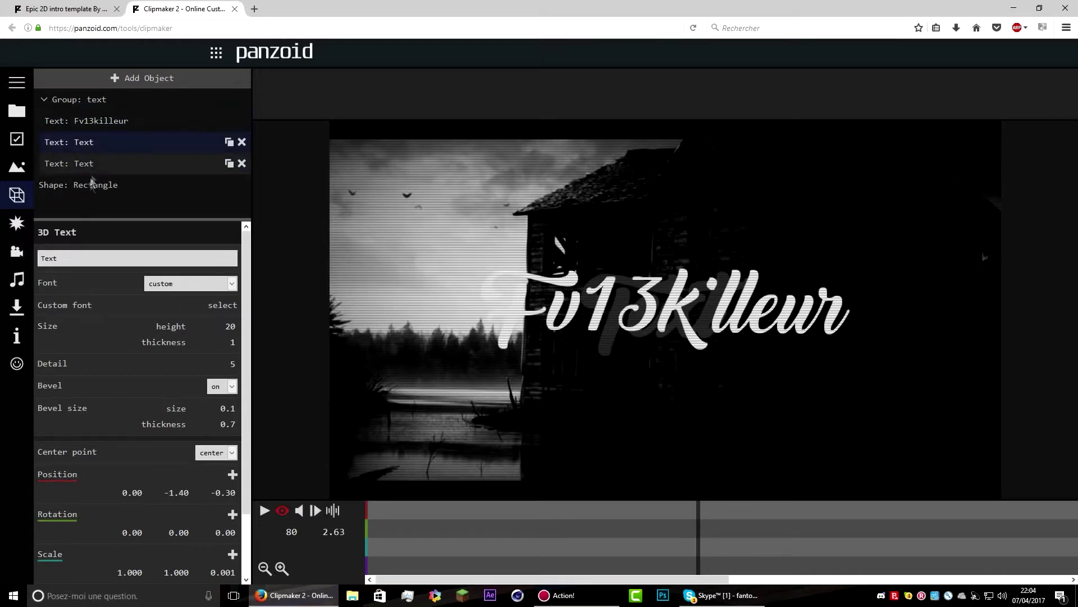
left_click_drag(76, 257, 4, 258)
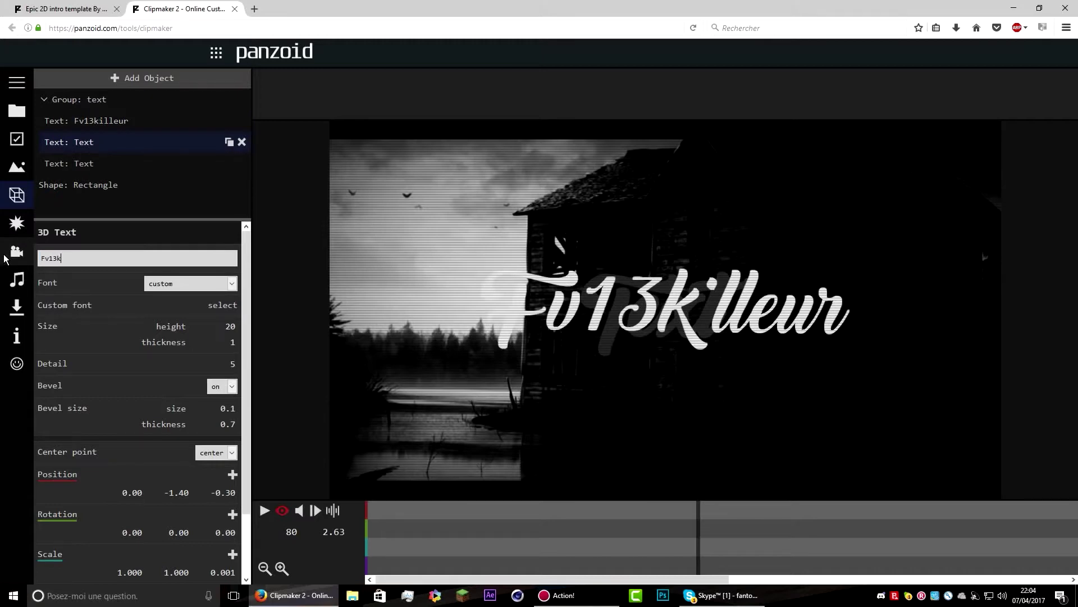
type("Fv13killeur")
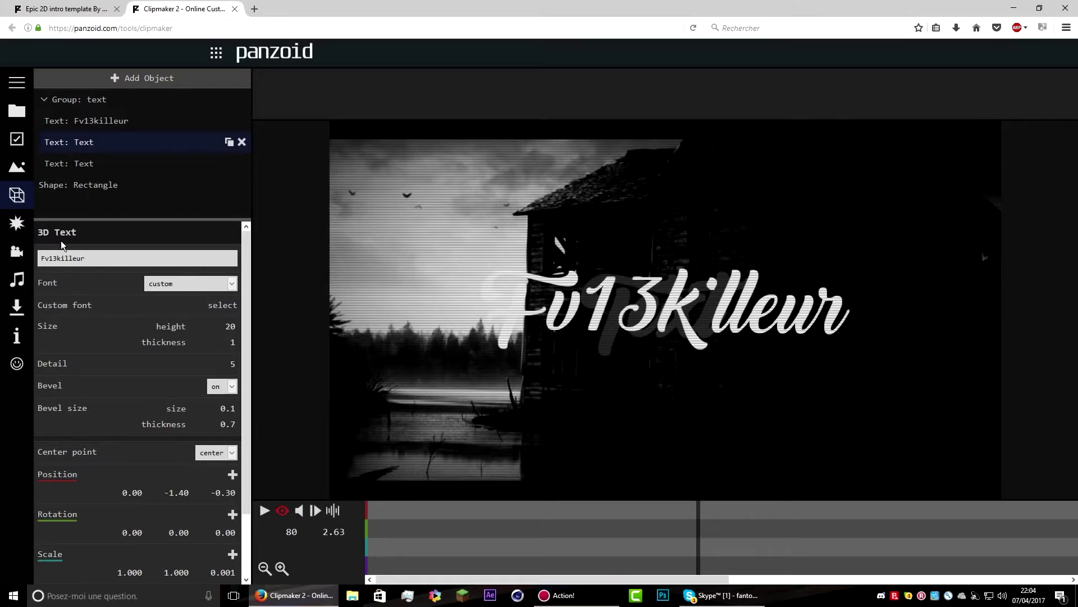
left_click(63, 248)
left_click(67, 162)
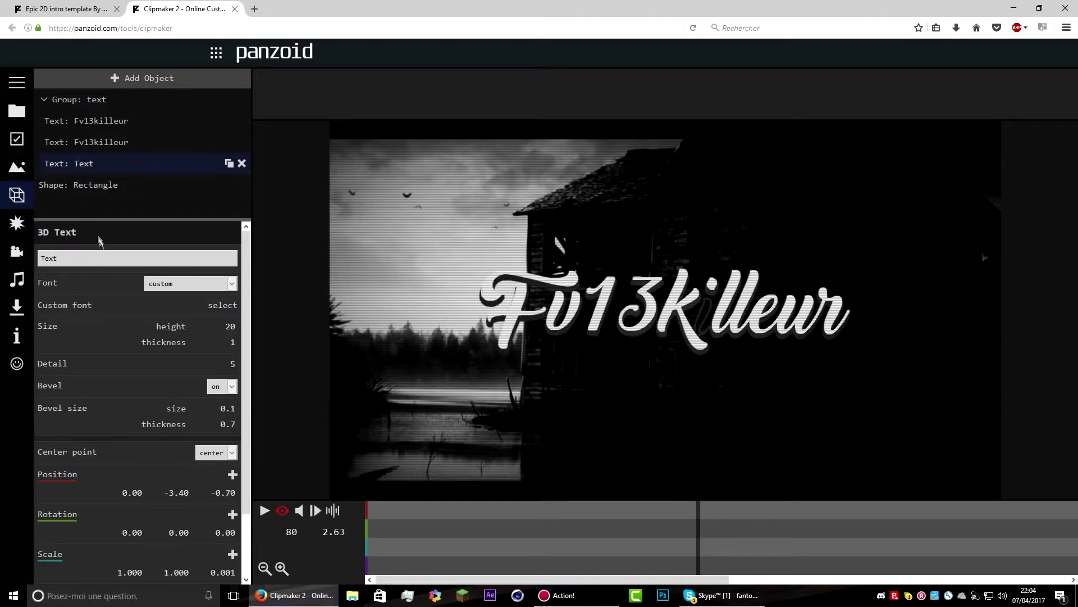
double_click(88, 260)
key("BackSpace")
type("Fv13killeur")
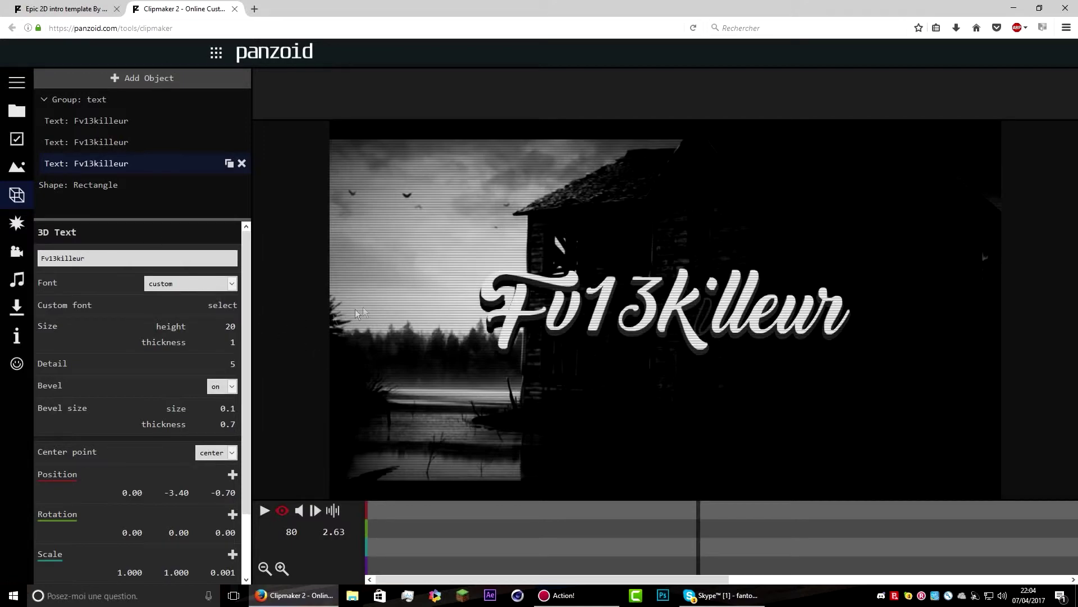
Play the intro to check the new text, pause it and move the playhead to frame 78.
left_click(264, 510)
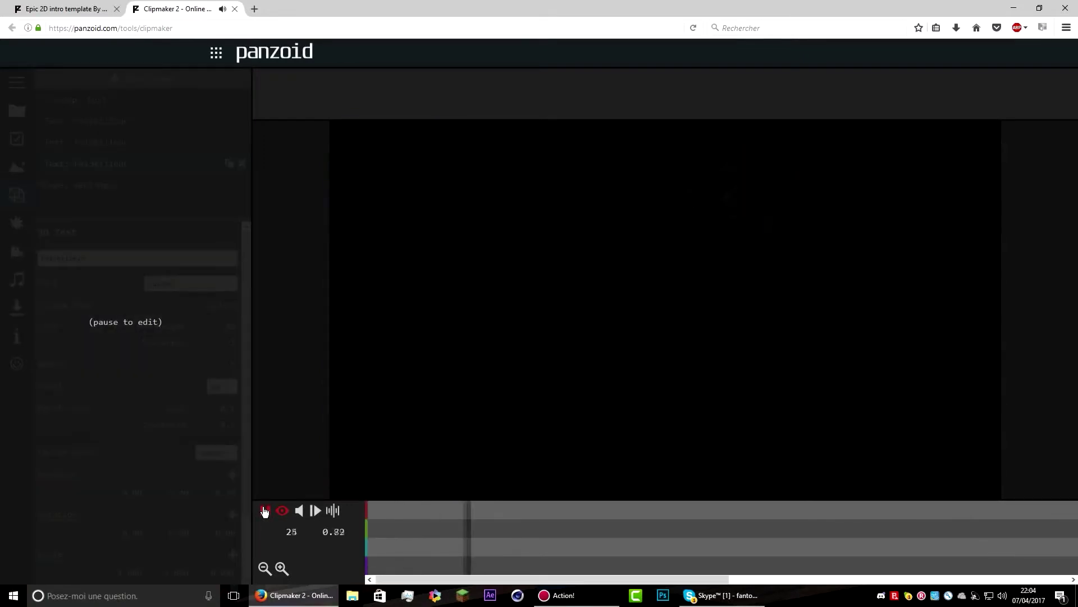
left_click(264, 511)
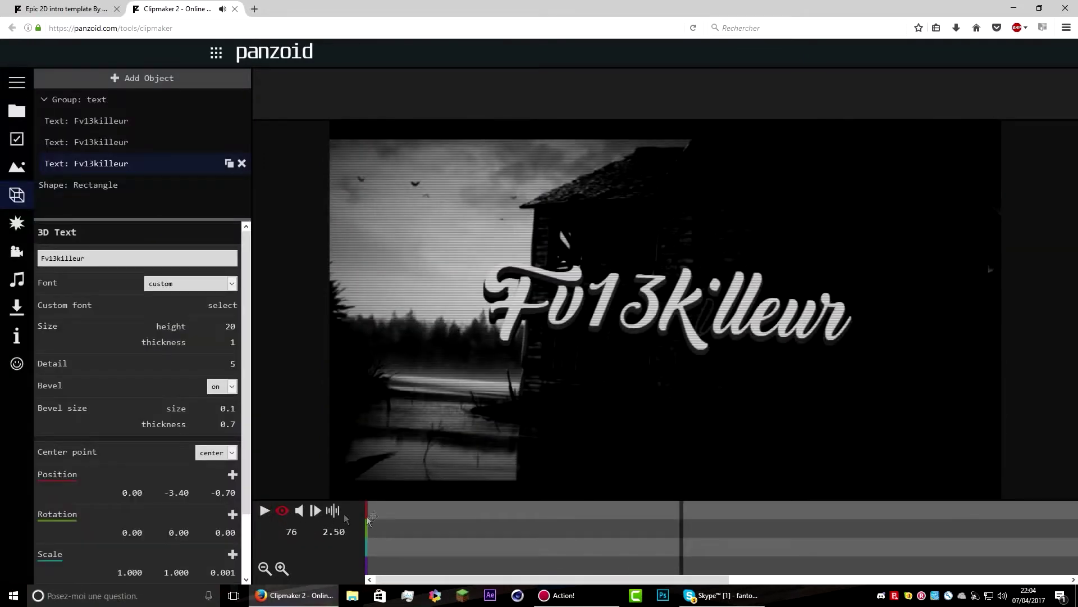
left_click_drag(679, 528, 690, 528)
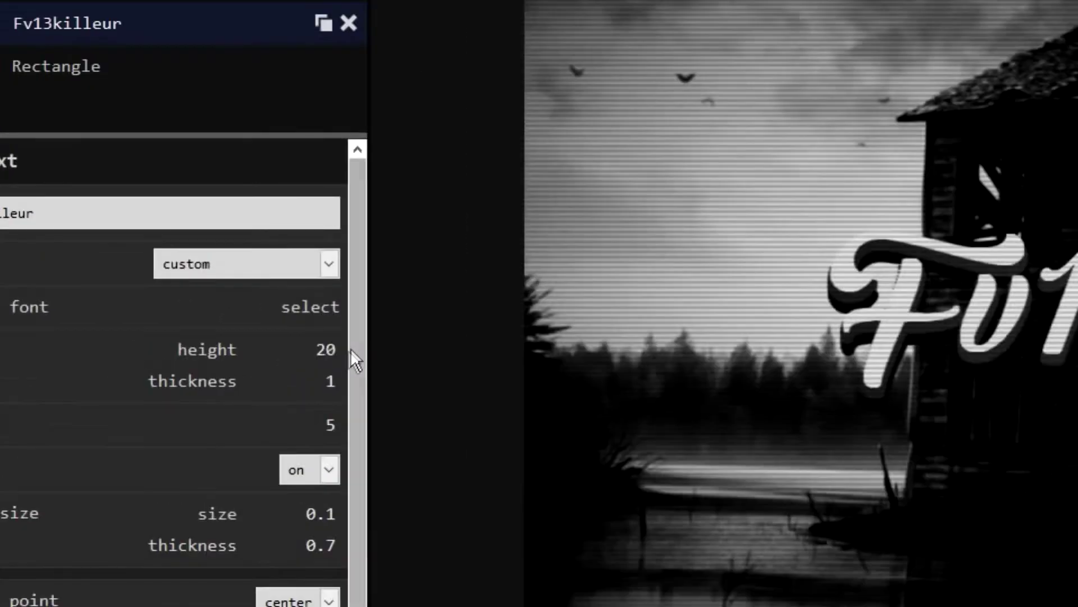
Set the size height of all three Fv13killeur text objects to 18.
mouse_move(335, 350)
left_mouse_down()
mouse_move(304, 354)
mouse_move(318, 351)
left_mouse_up()
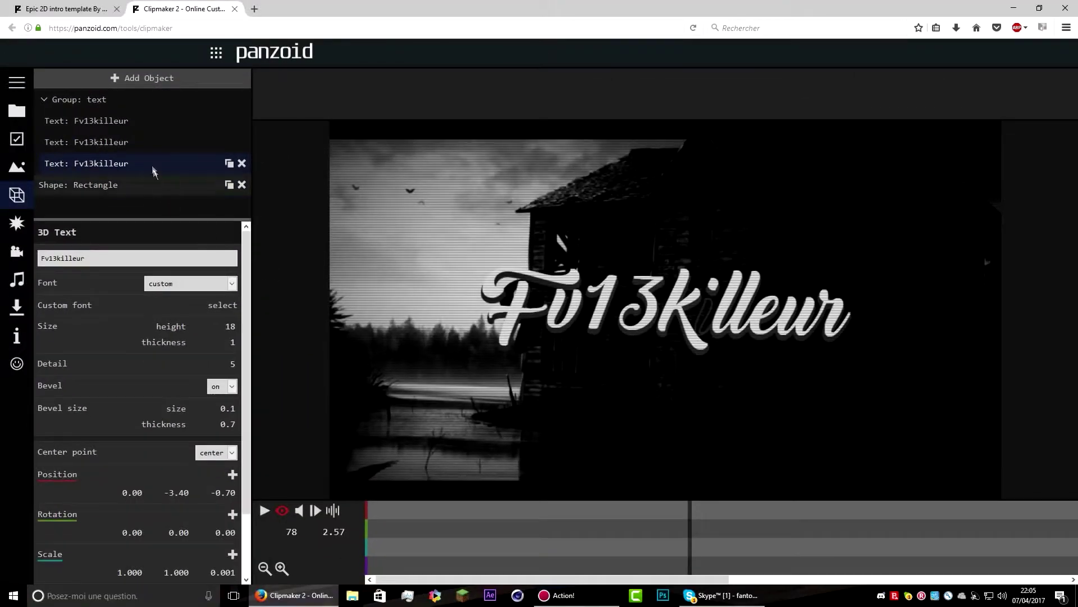
left_click(153, 142)
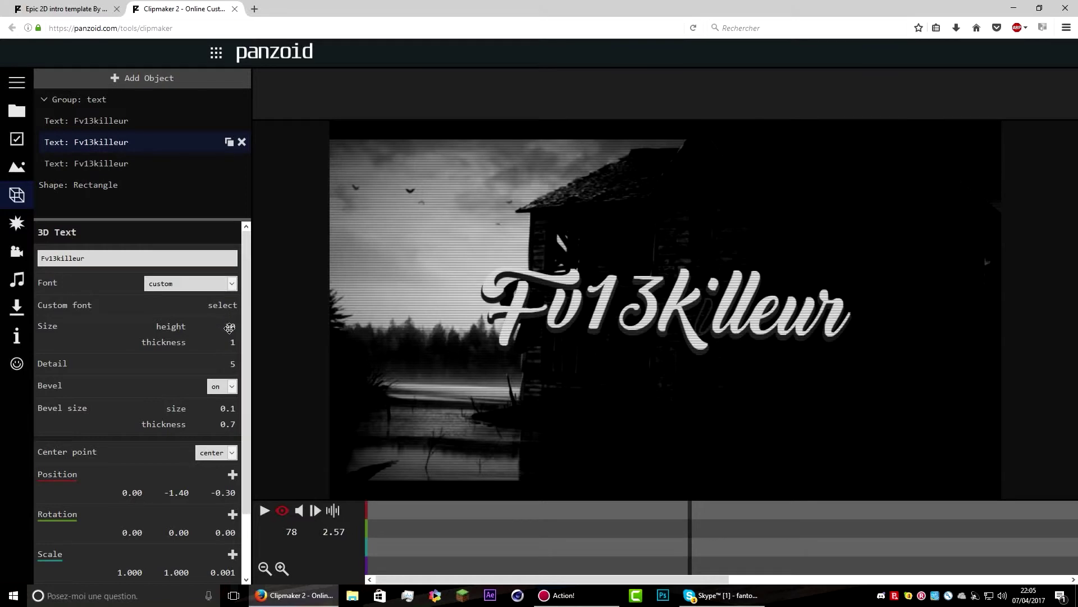
left_click(134, 117)
left_click_drag(231, 319, 224, 327)
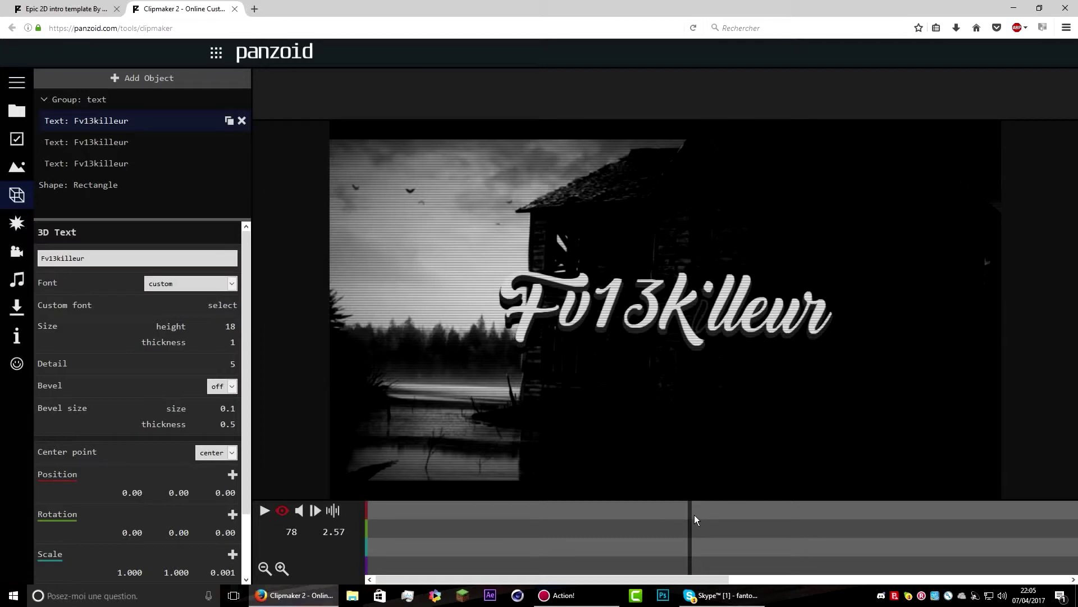
Play the resized intro from the first frame, pause it and return the playhead to the start.
left_click_drag(691, 514, 368, 514)
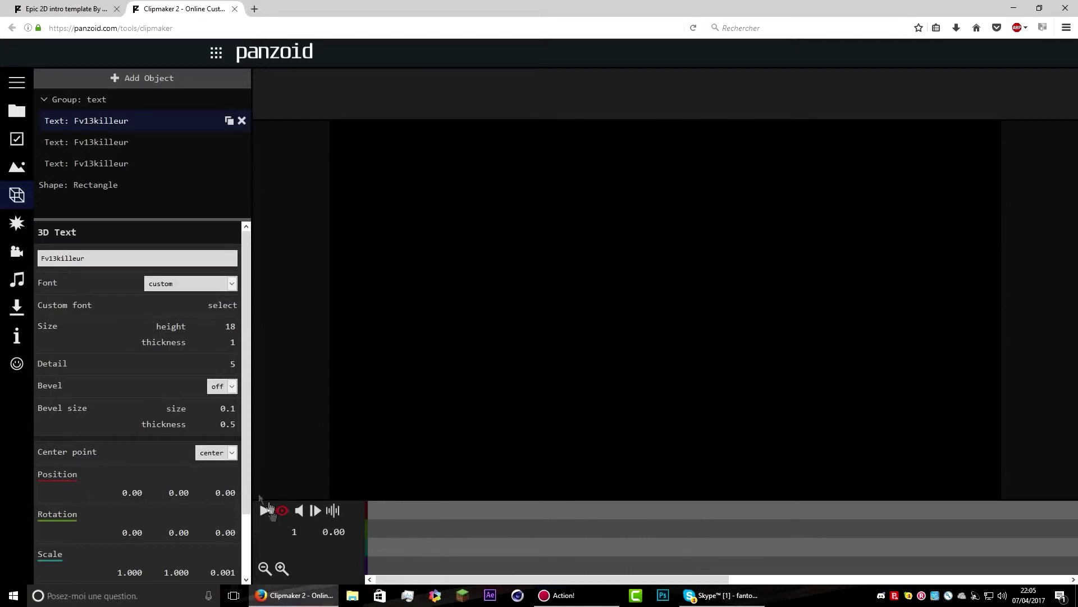
left_click(266, 511)
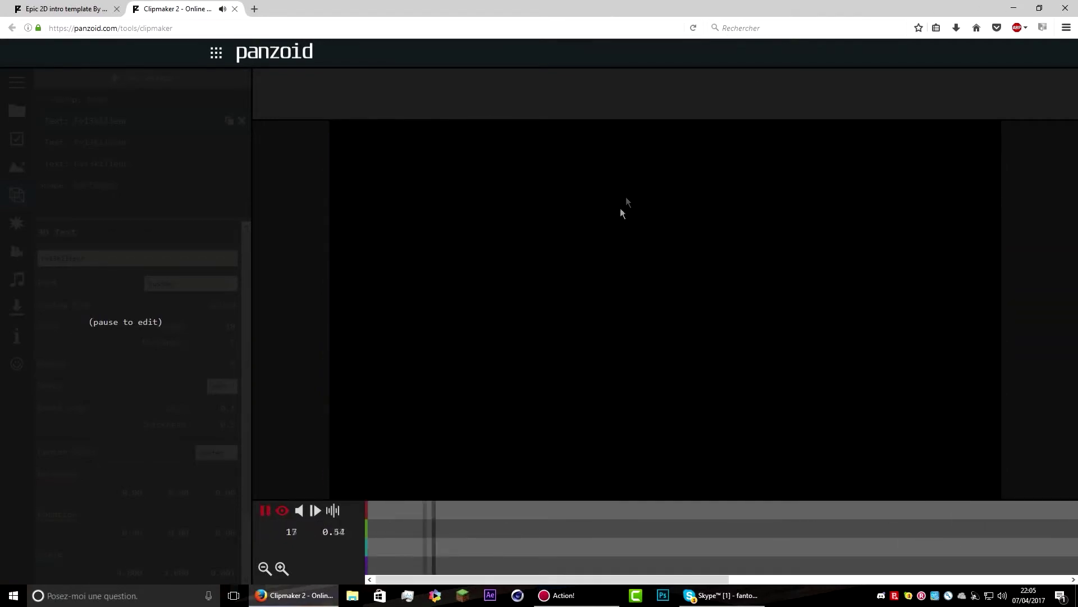
left_click(265, 510)
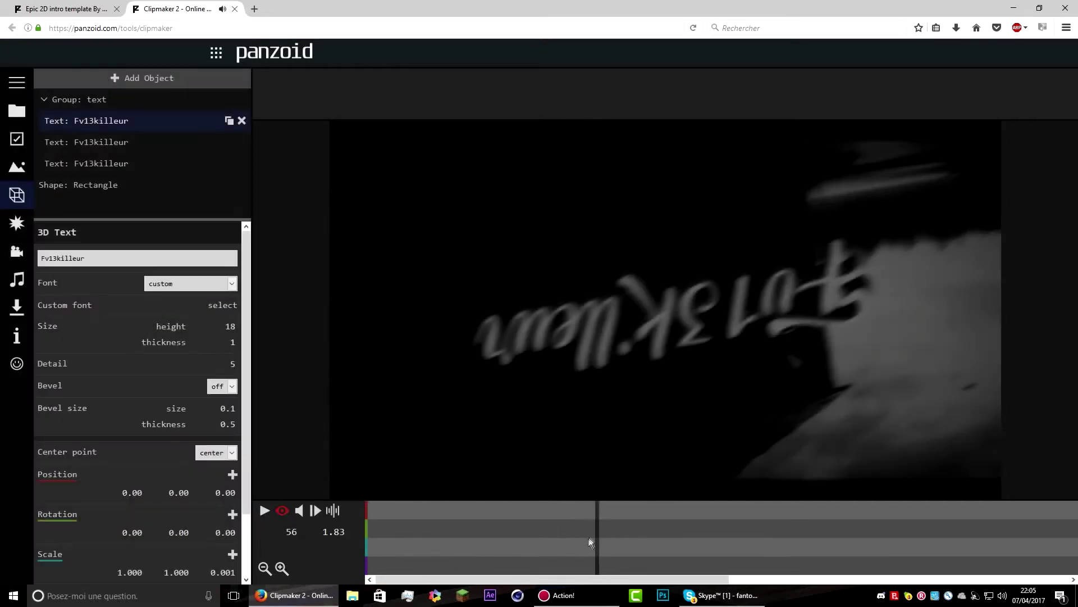
left_click_drag(597, 539, 258, 530)
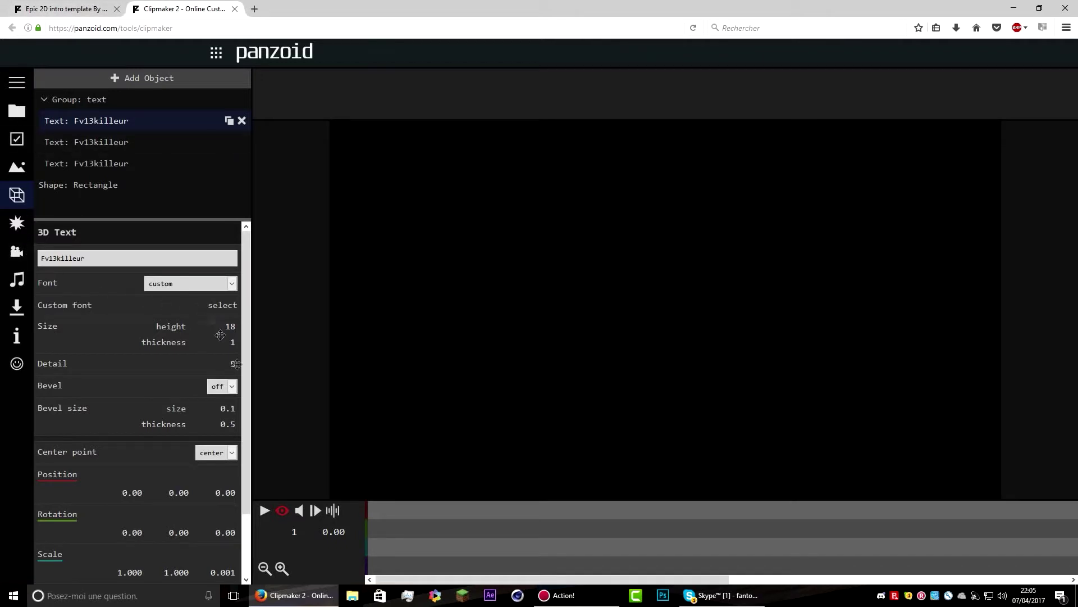
At frame 80, load Supercell-magic-webfont.ttf from the "PACK DE IMAGENS CLASH ROYALE+FONTES" folder as the first text object's custom font.
left_click_drag(452, 532, 698, 530)
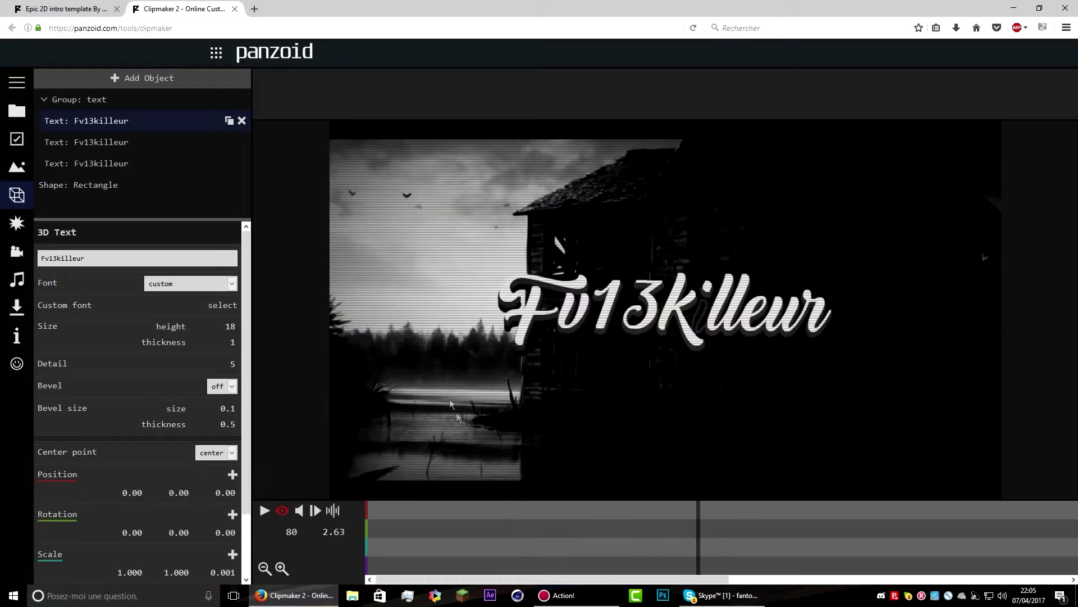
left_click(234, 305)
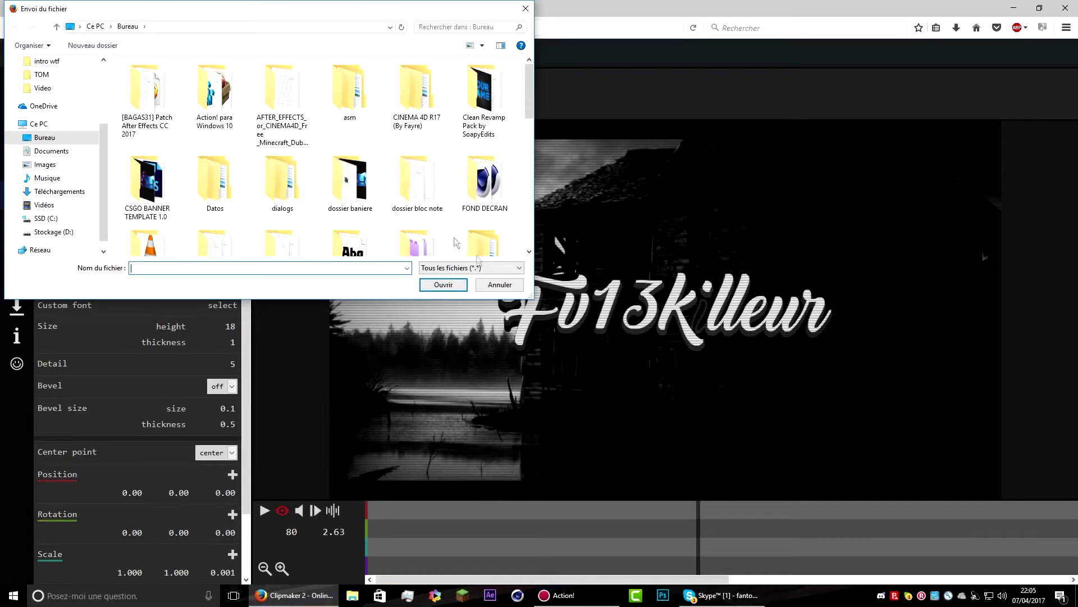
scroll(450, 141, "down", 2)
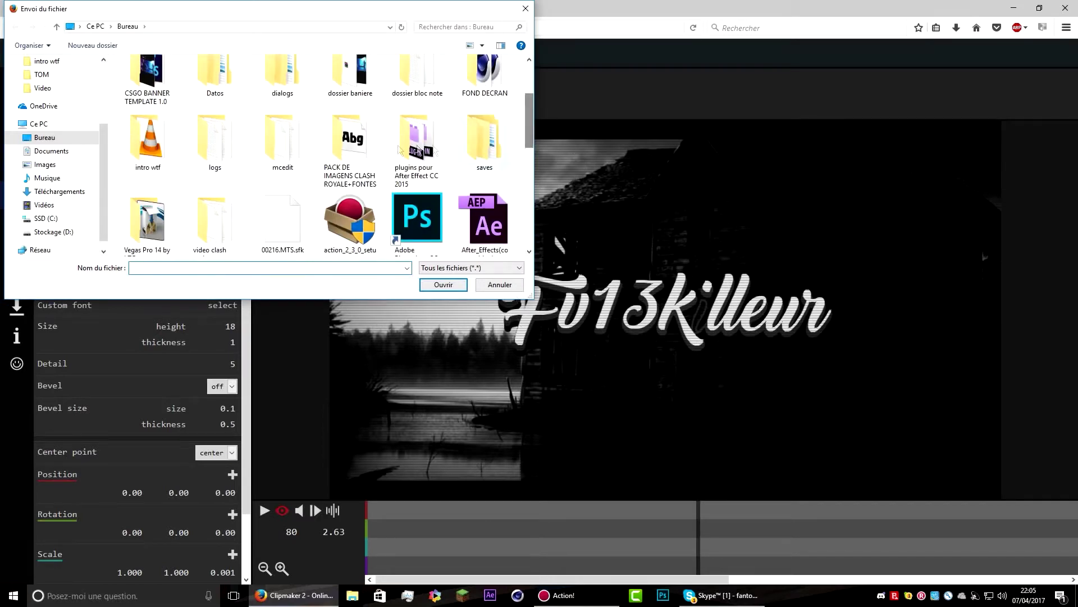
double_click(356, 155)
left_click(198, 113)
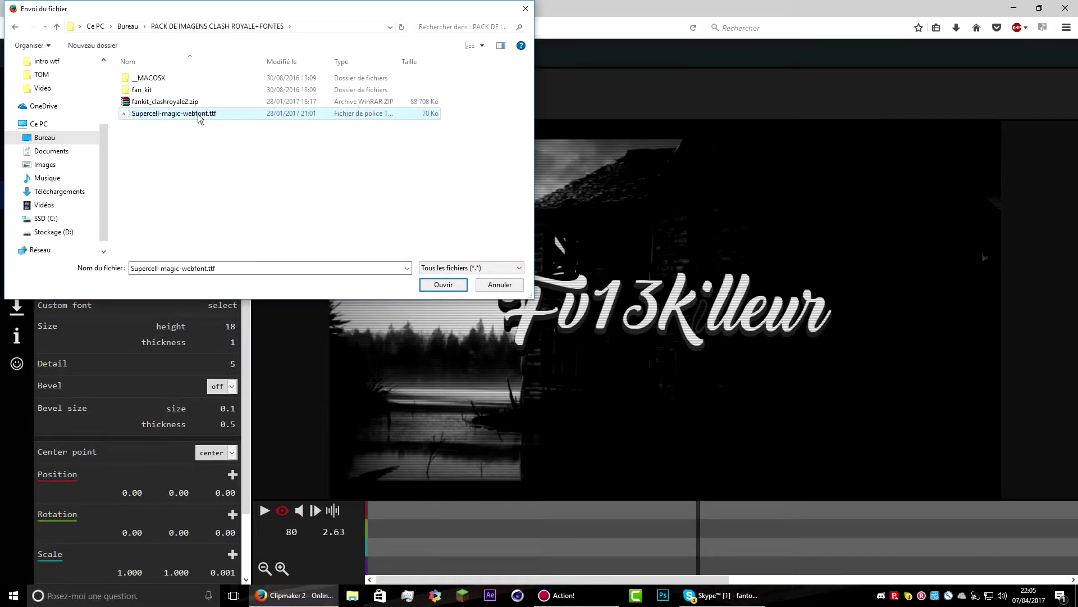
left_click(457, 288)
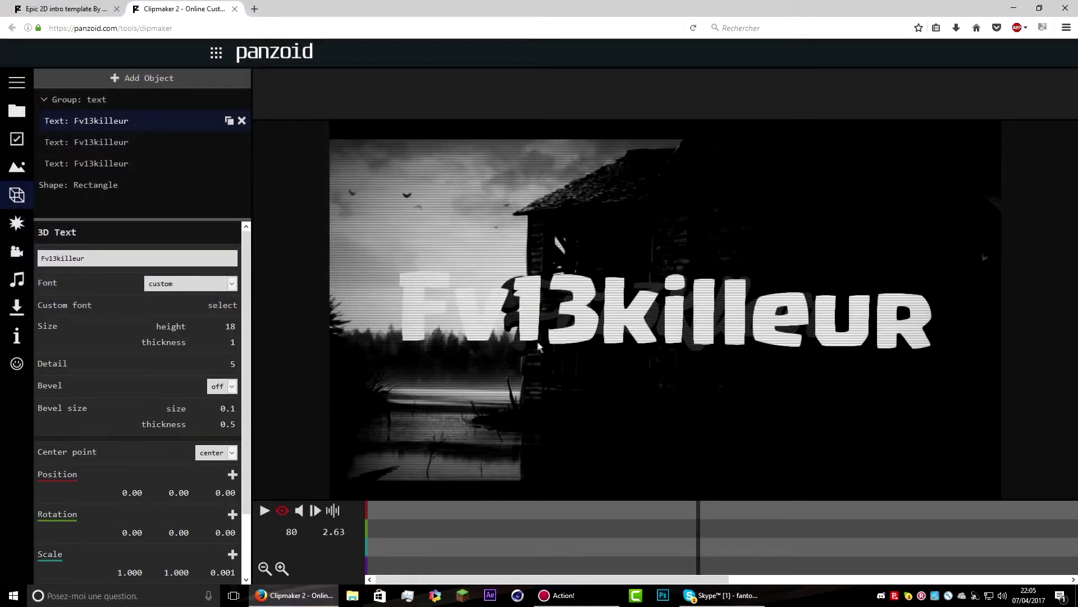
Apply the custom font Supercell-magic-webfont.ttf to the second and third text objects.
left_click(146, 146)
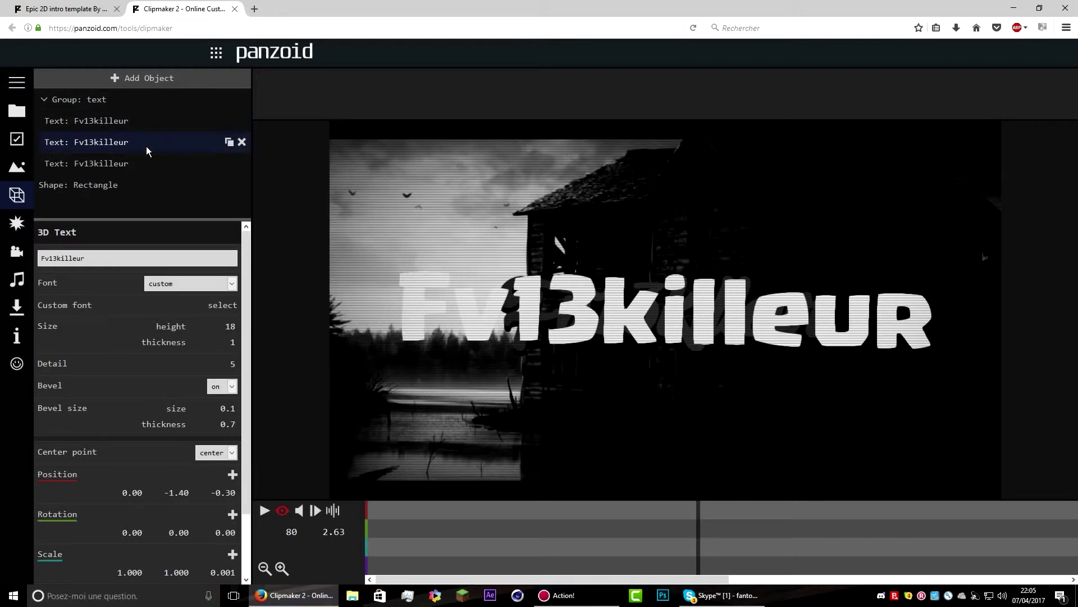
left_click(231, 305)
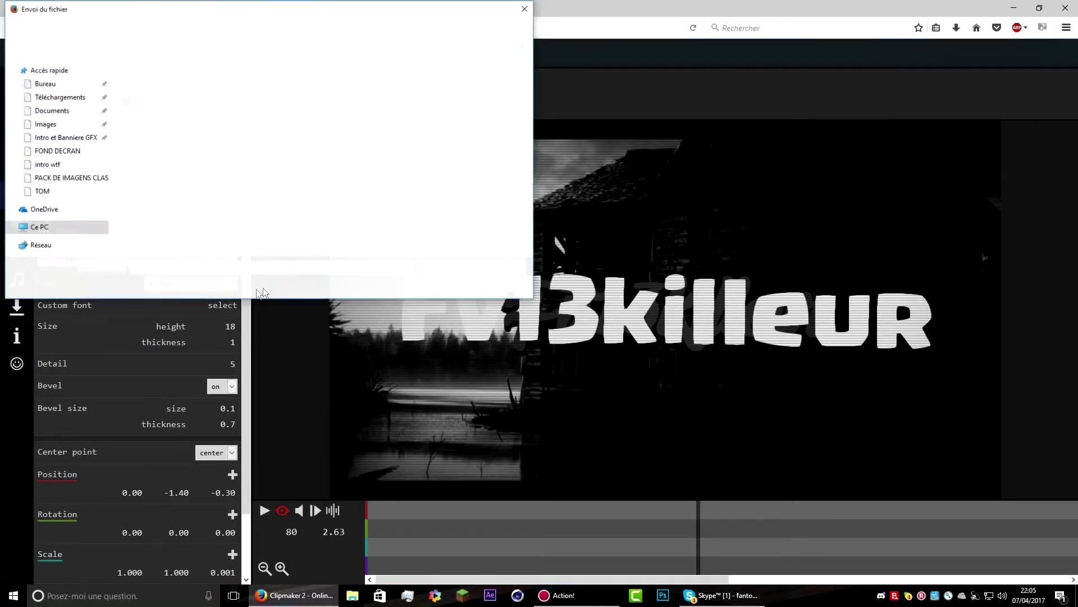
left_click(180, 114)
left_click(434, 287)
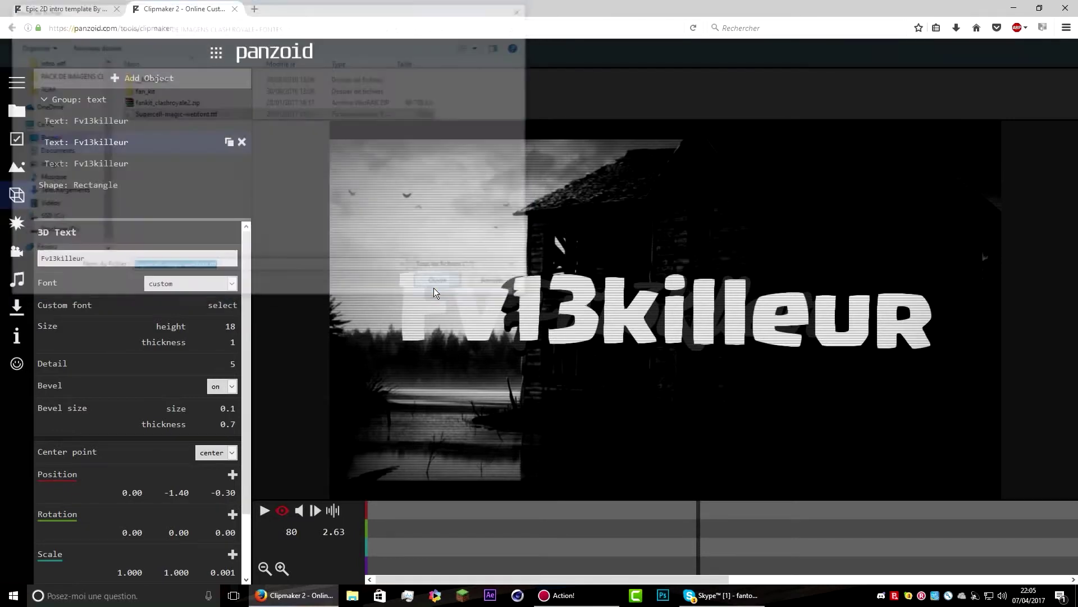
left_click(107, 169)
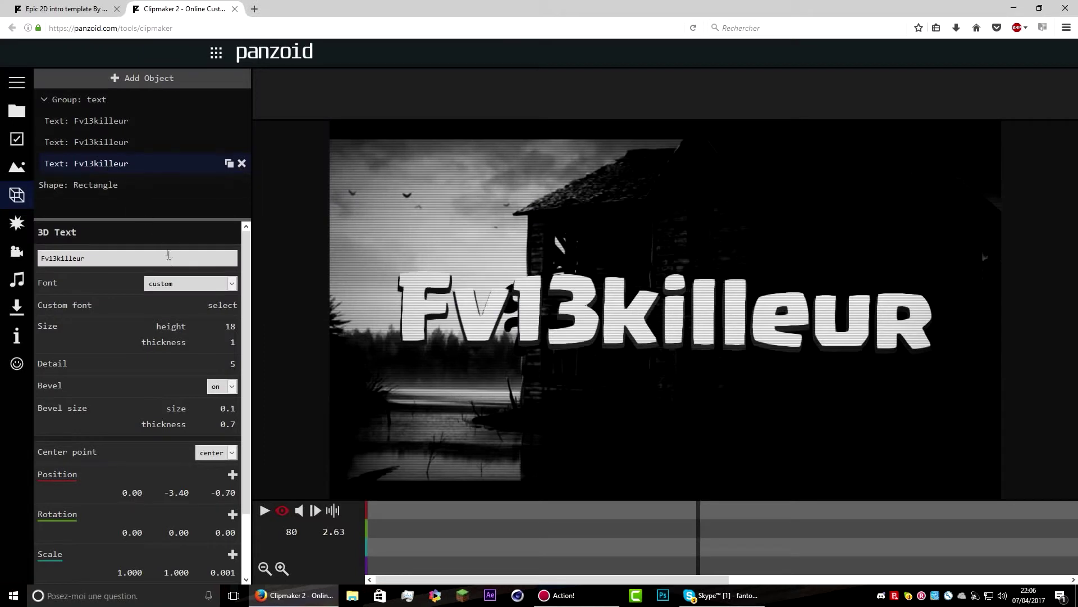
left_click(235, 305)
left_click(186, 119)
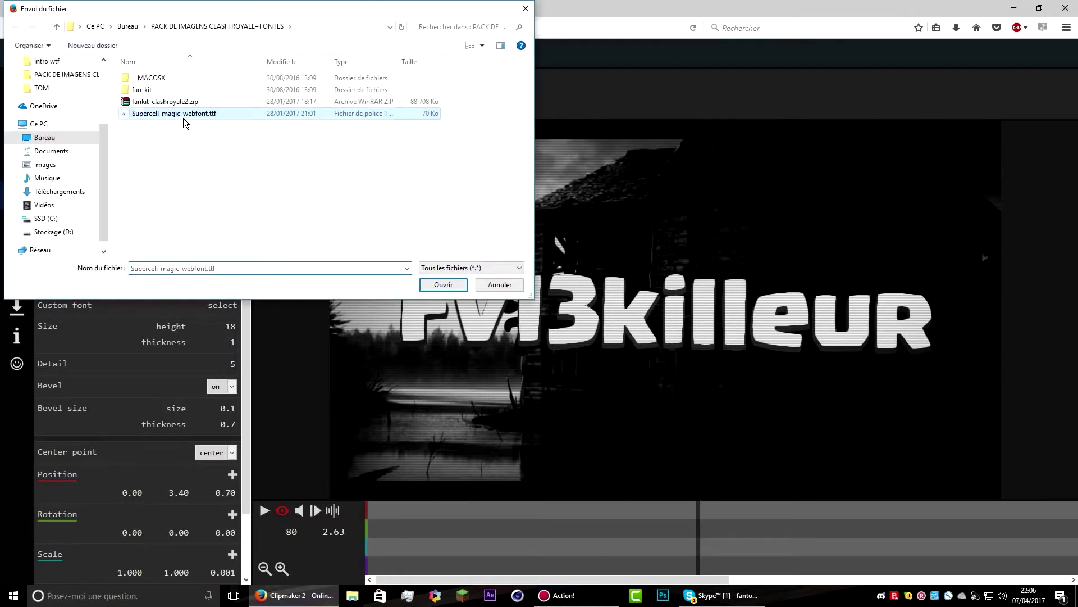
left_click(428, 287)
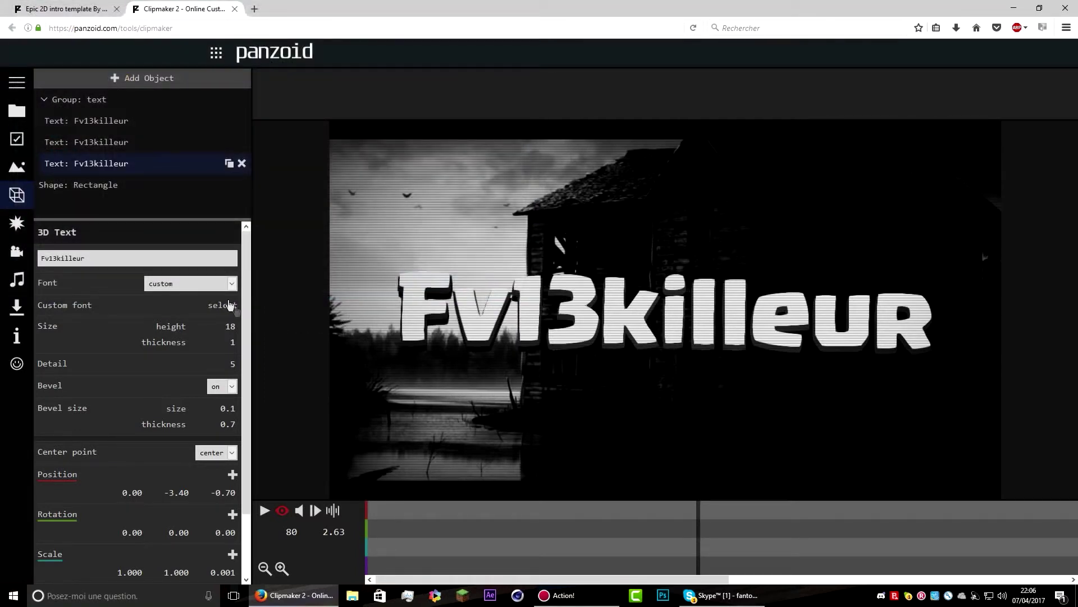
Set the size height to 15 for the third text object and 14 for the second and first ones.
left_click_drag(231, 323, 212, 324)
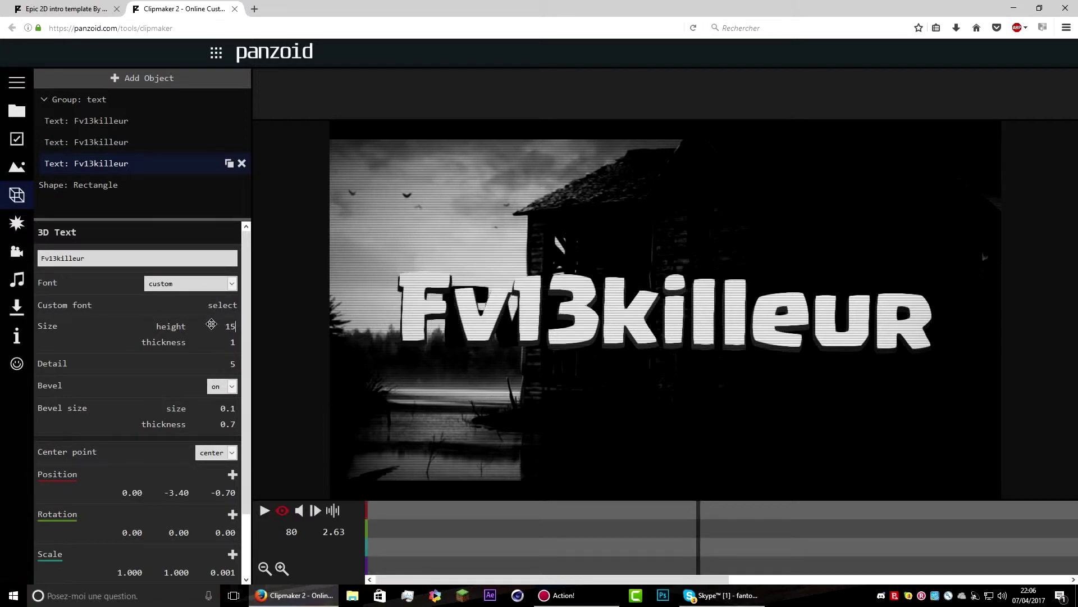
left_click(164, 144)
left_click_drag(230, 324, 211, 326)
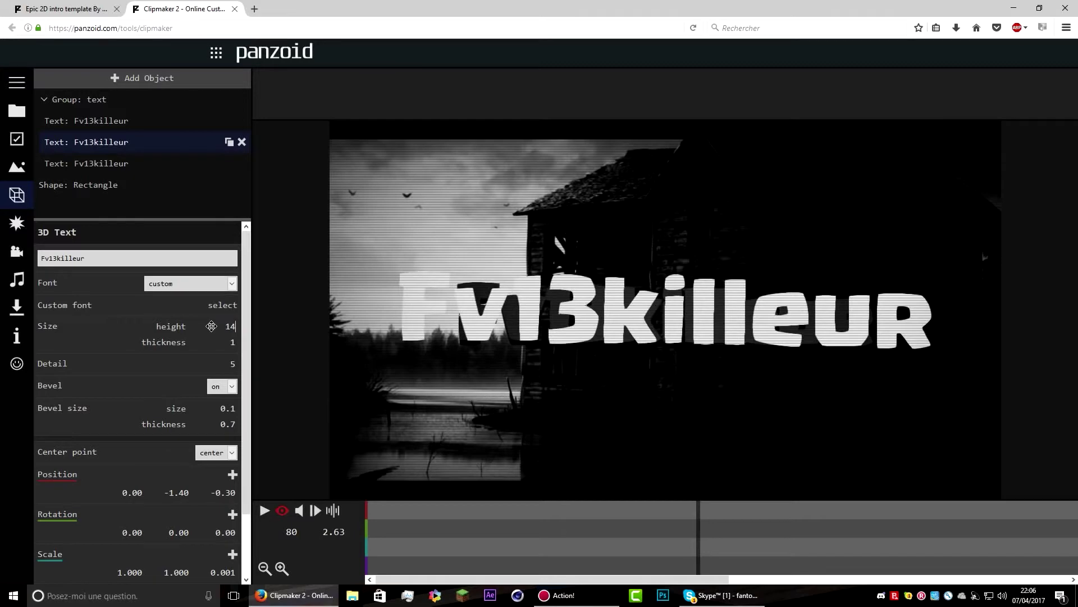
left_click(176, 127)
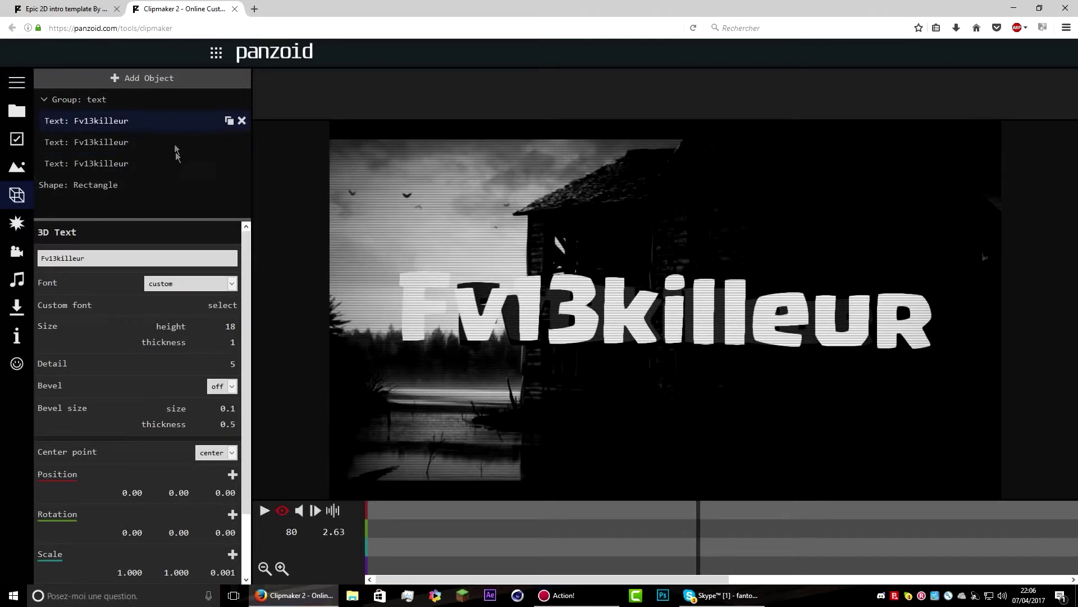
left_click_drag(232, 320, 209, 326)
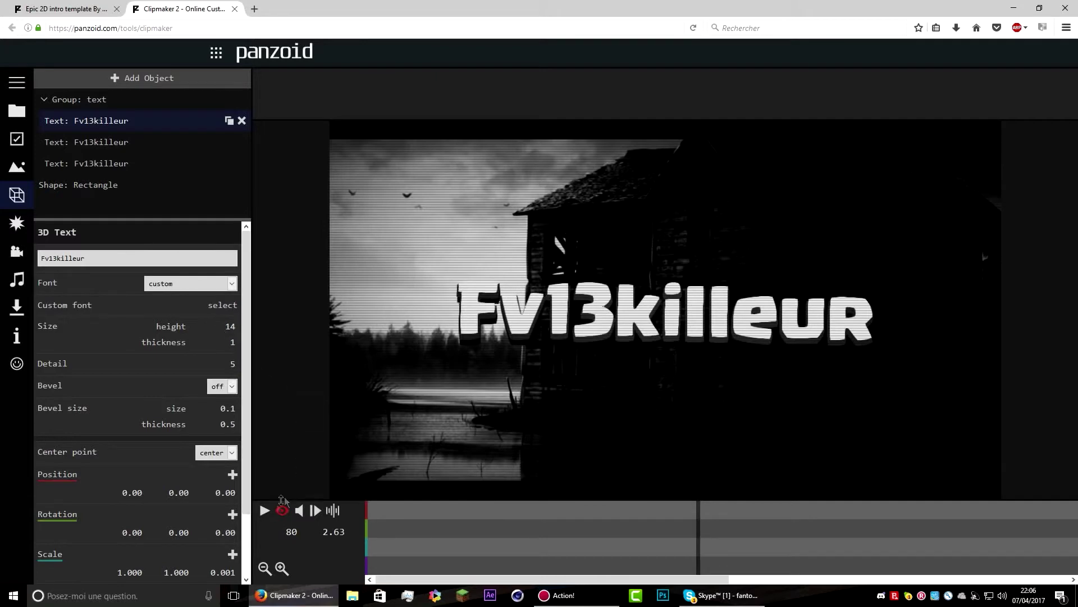
Return the playhead to the first frame, play the intro with the new font and size, and pause it.
left_click_drag(701, 518, 332, 509)
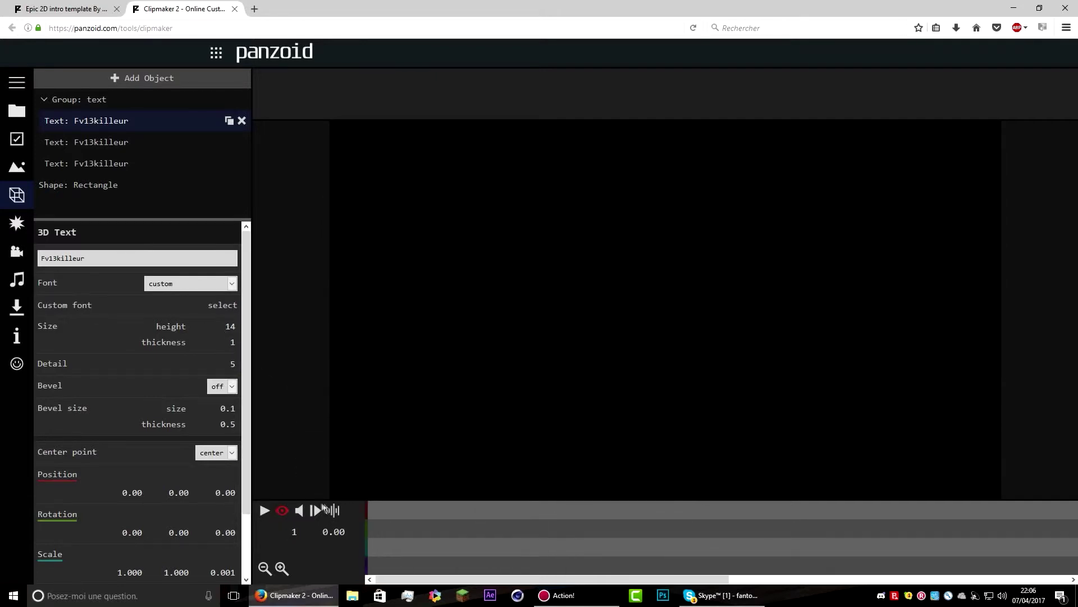
left_click(264, 510)
left_click(266, 512)
left_click(266, 511)
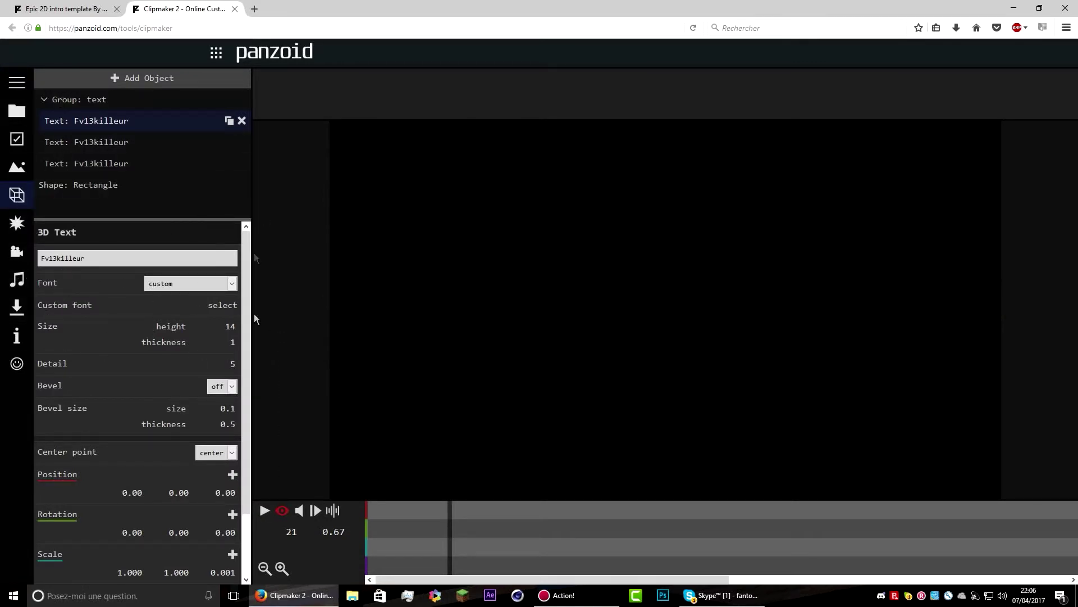
Look through the project's basic settings, project files, scene, object, effect and camera options.
left_click(18, 139)
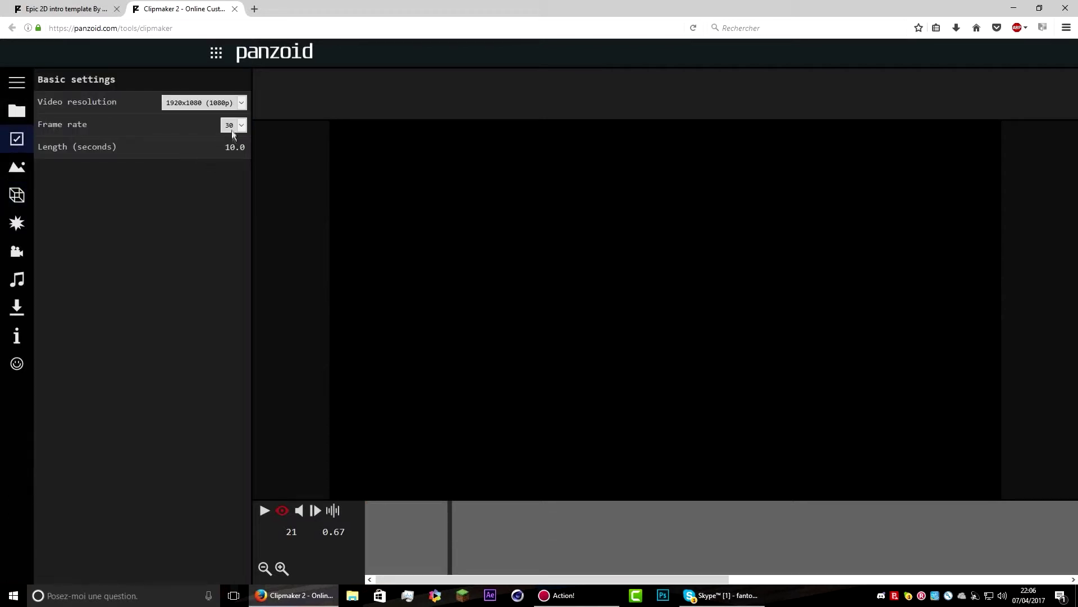
left_click(26, 112)
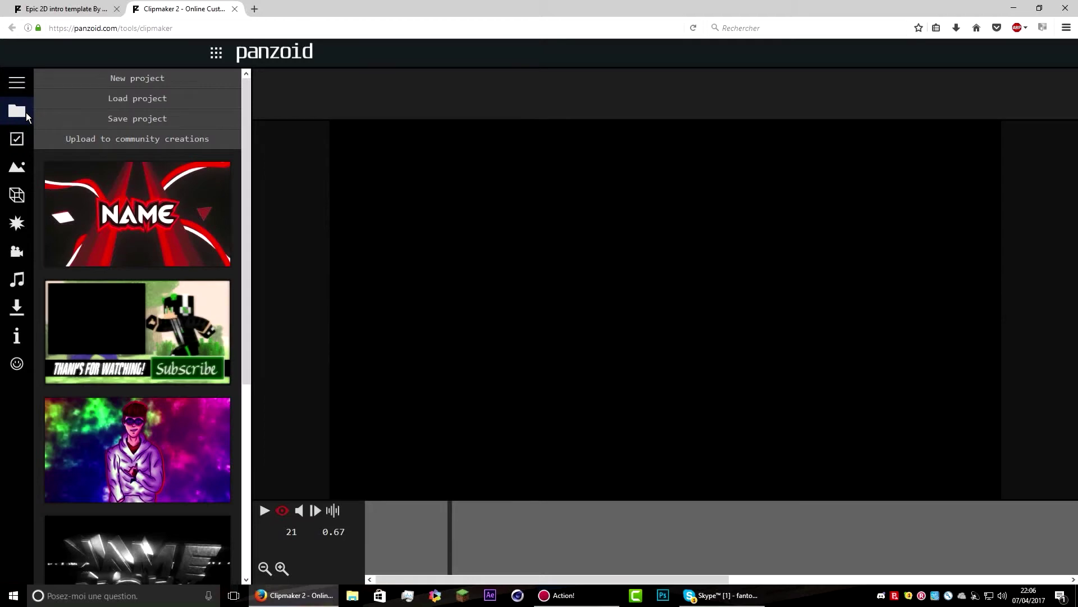
left_click(22, 172)
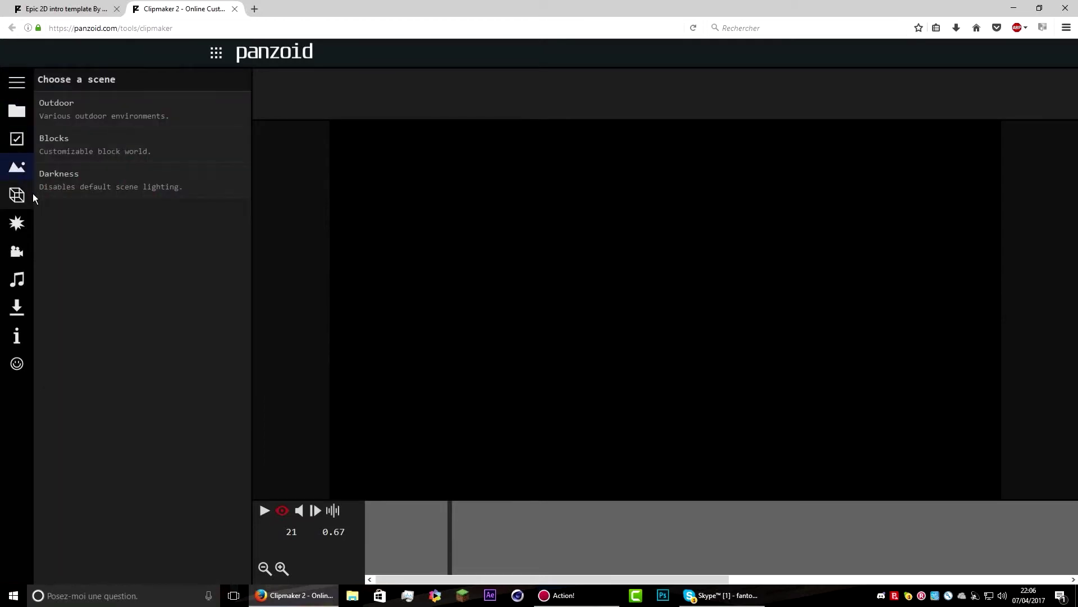
left_click(17, 196)
left_click(15, 228)
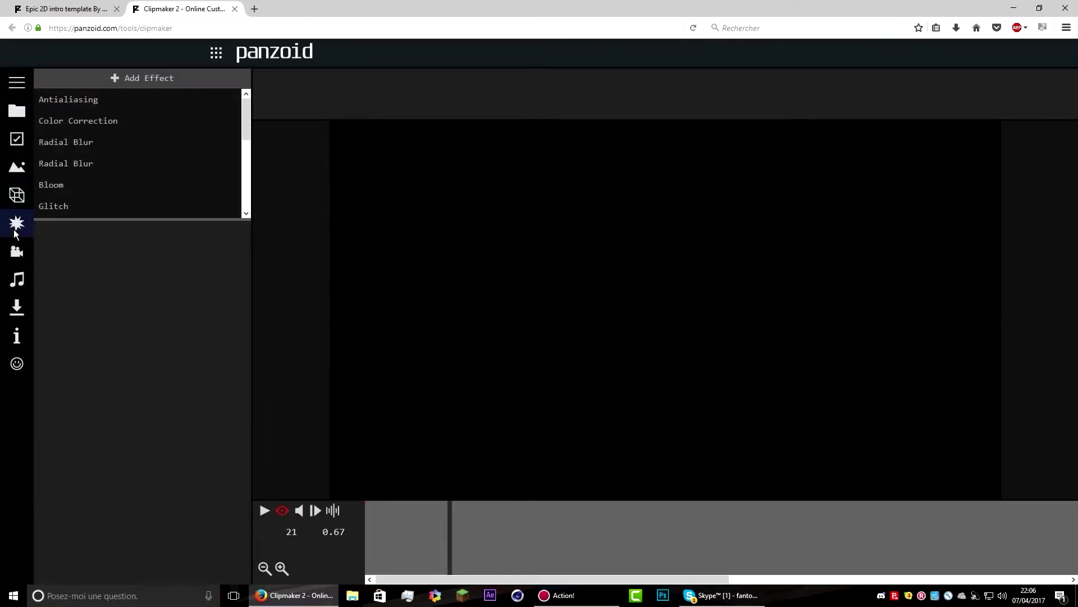
left_click(14, 251)
Start rendering the intro video for download in balanced mode and .mkv (vp8/opus) format.
left_click(3, 310)
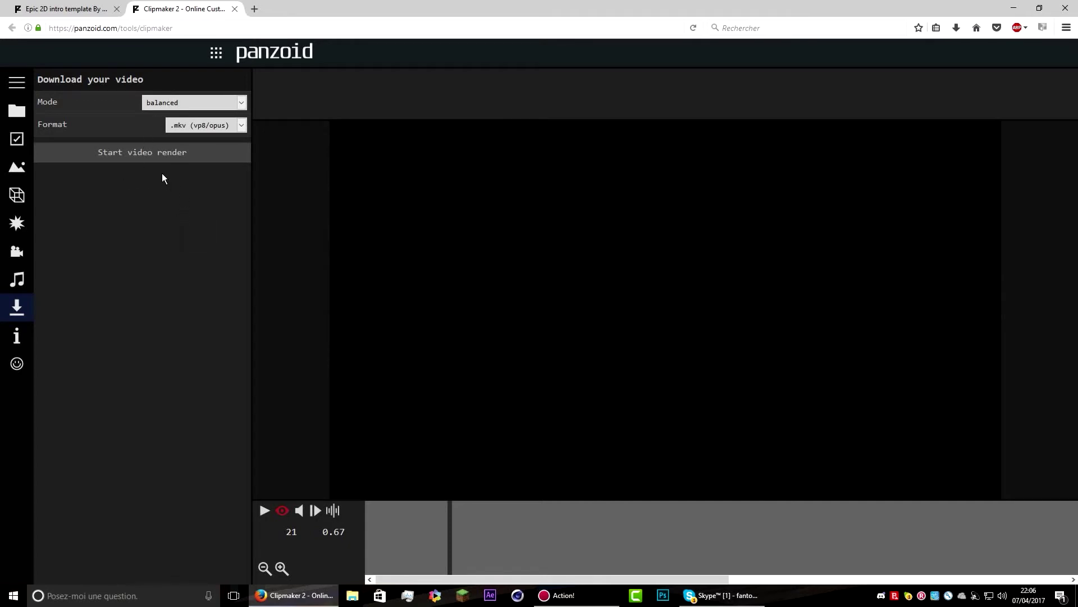
left_click(240, 125)
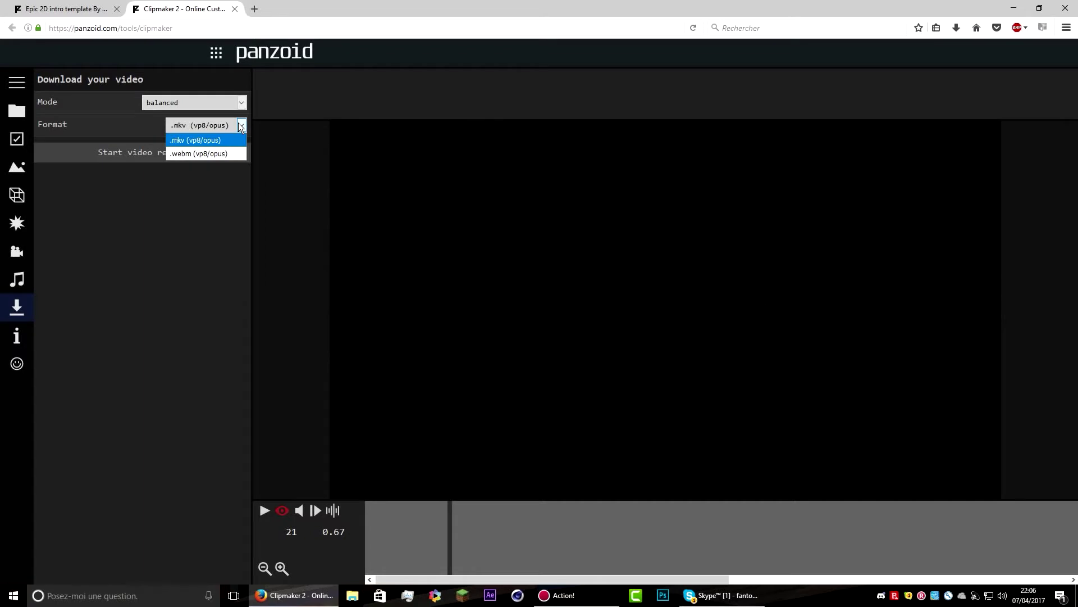
left_click(218, 191)
left_click(218, 130)
left_click(92, 167)
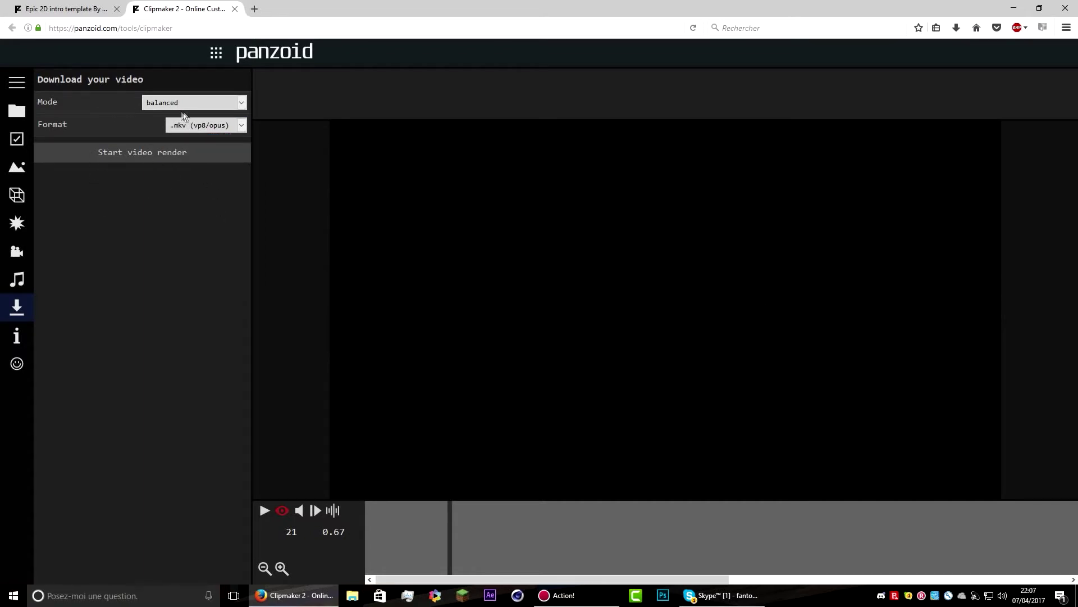
left_click(201, 100)
left_click(200, 99)
left_click(145, 153)
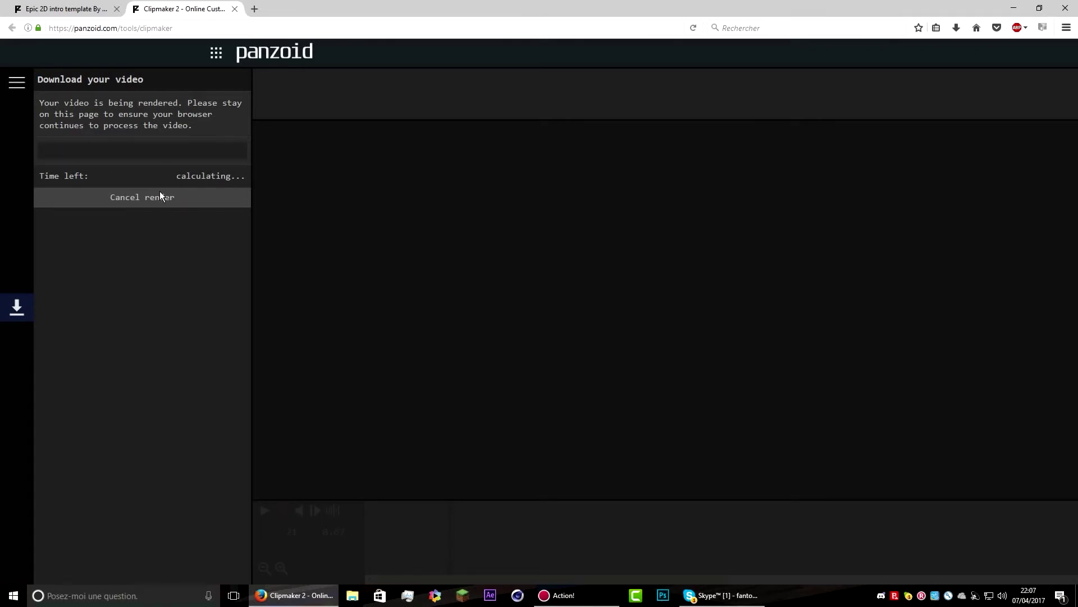
In the other browser tab, look through the template author's further community templates while the video renders.
left_click(61, 8)
scroll(284, 261, "down", 2)
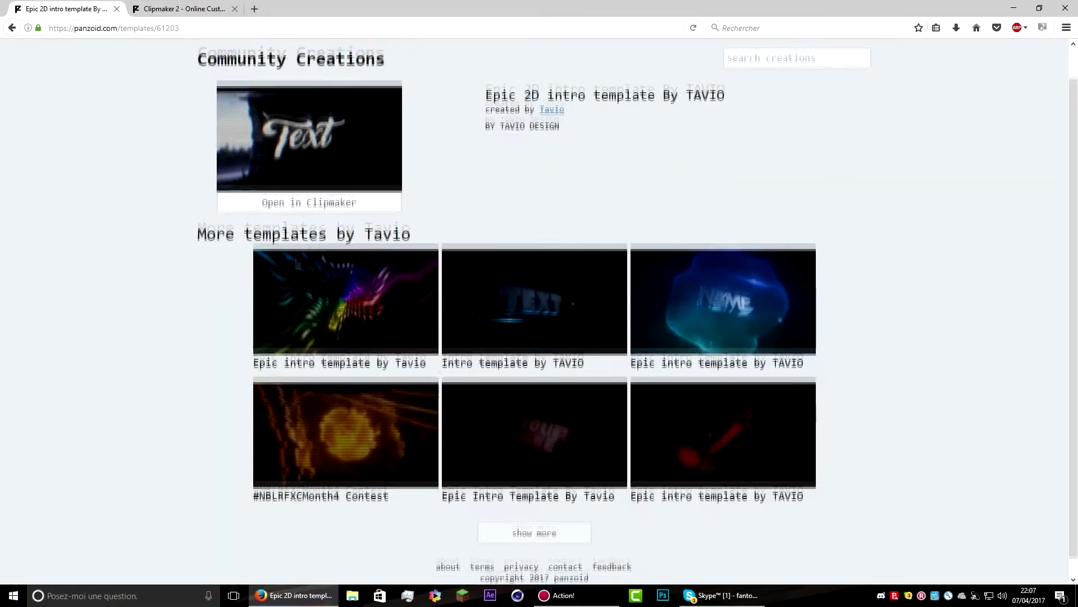
scroll(169, 182, "up", 2)
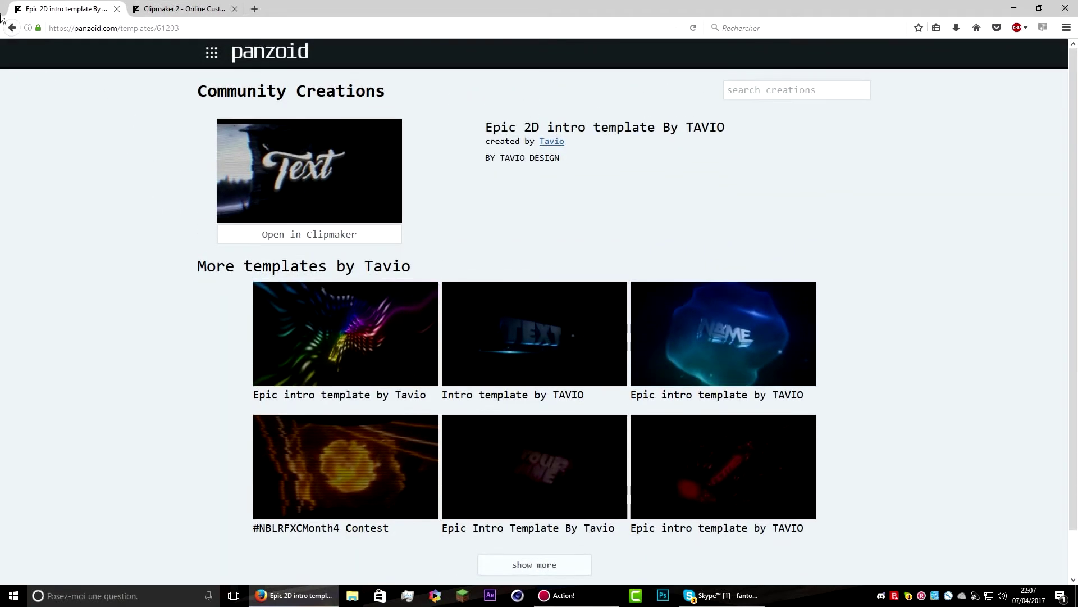
left_click(12, 28)
scroll(536, 314, "up", 2)
scroll(539, 312, "down", 2)
scroll(539, 309, "up", 4)
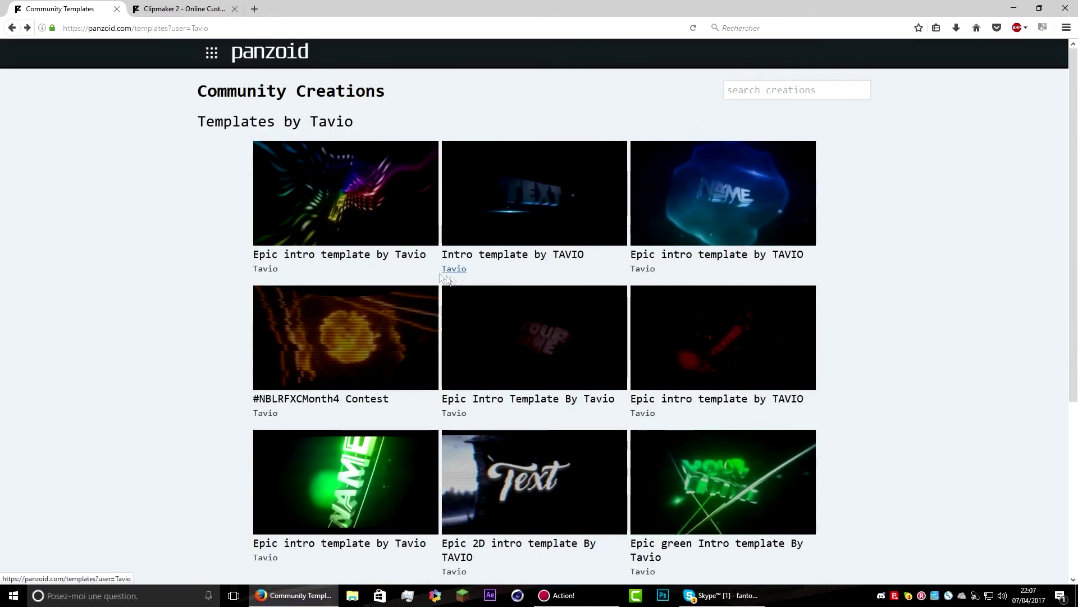
scroll(168, 169, "down", 5)
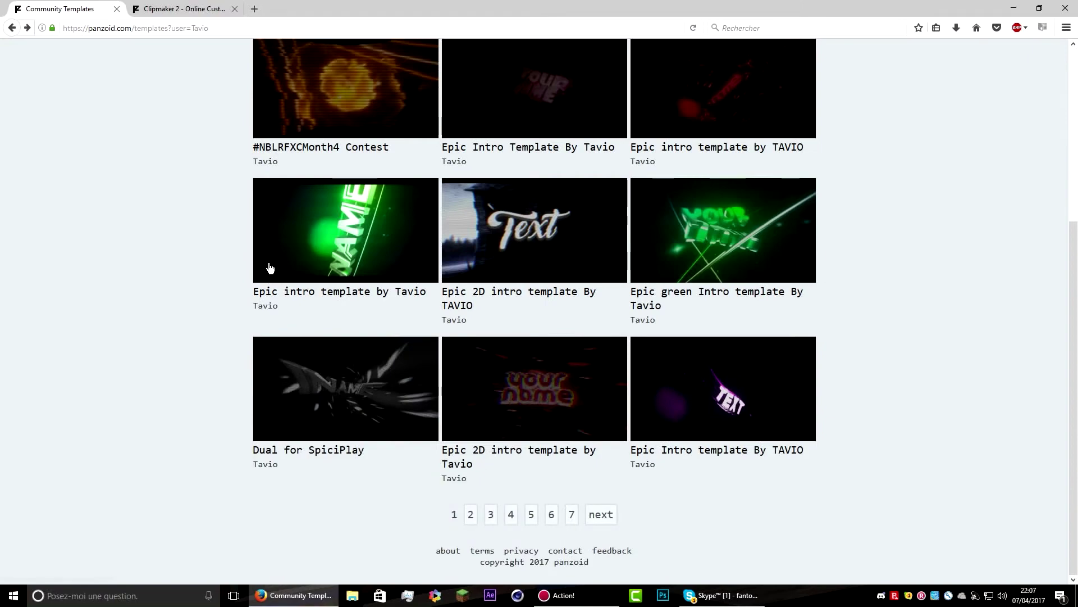
scroll(168, 168, "up", 5)
Return to the main Community Creations page and look through its Popular and Newest templates.
left_click(12, 28)
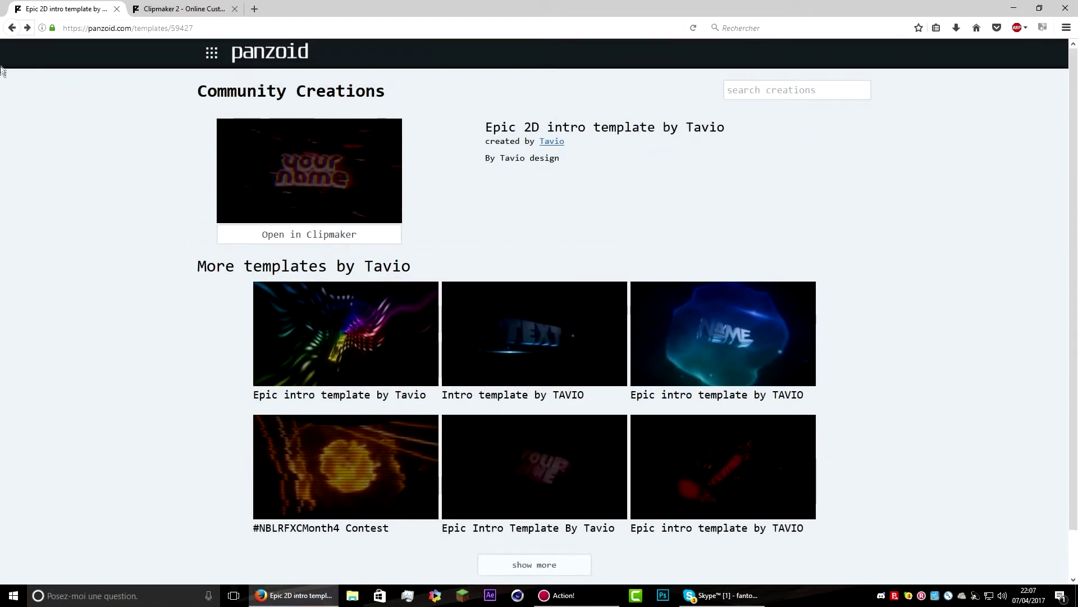
left_click(11, 28)
left_click(11, 28)
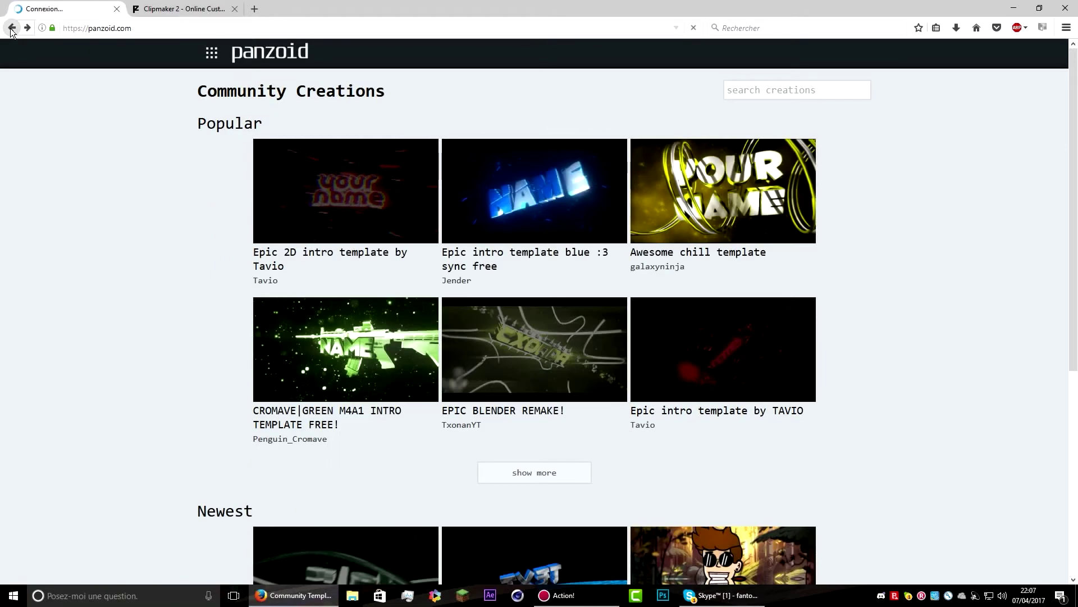
left_click(11, 28)
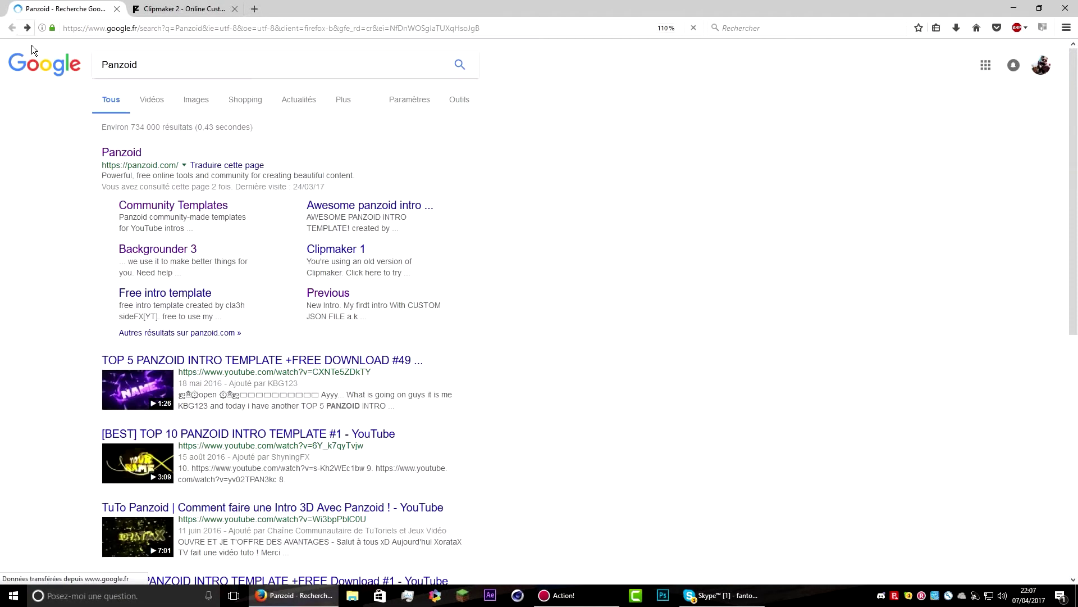
key("alt+Right")
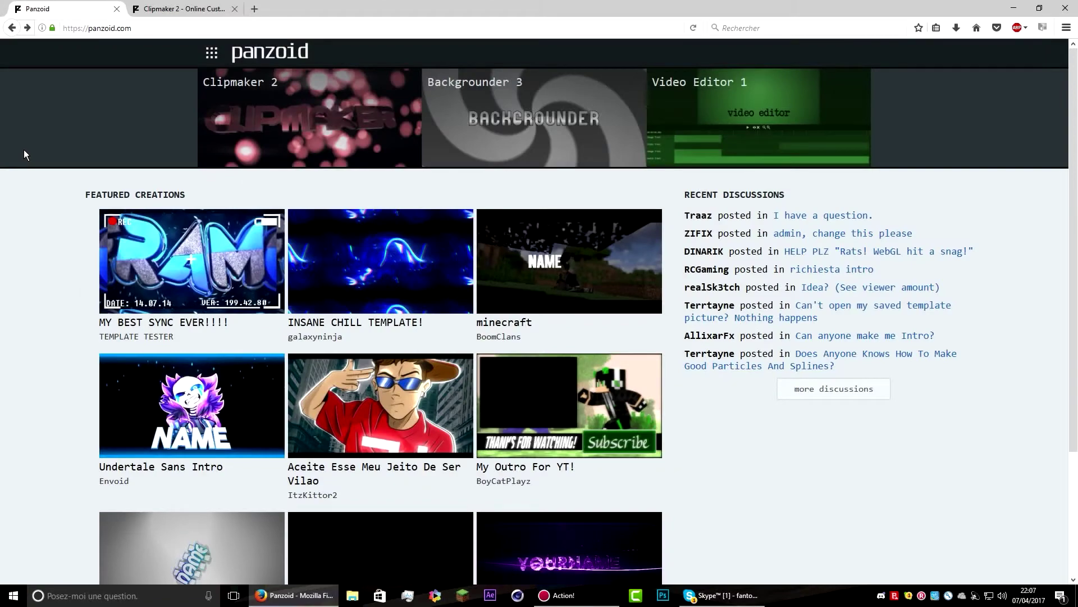
key("alt+Right")
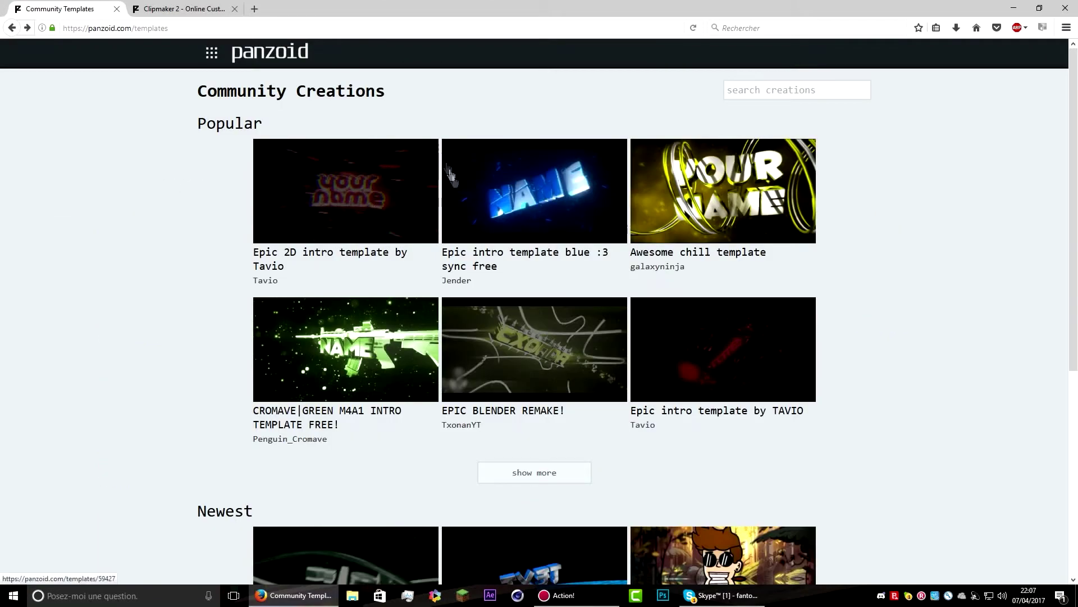
scroll(528, 241, "down", 3)
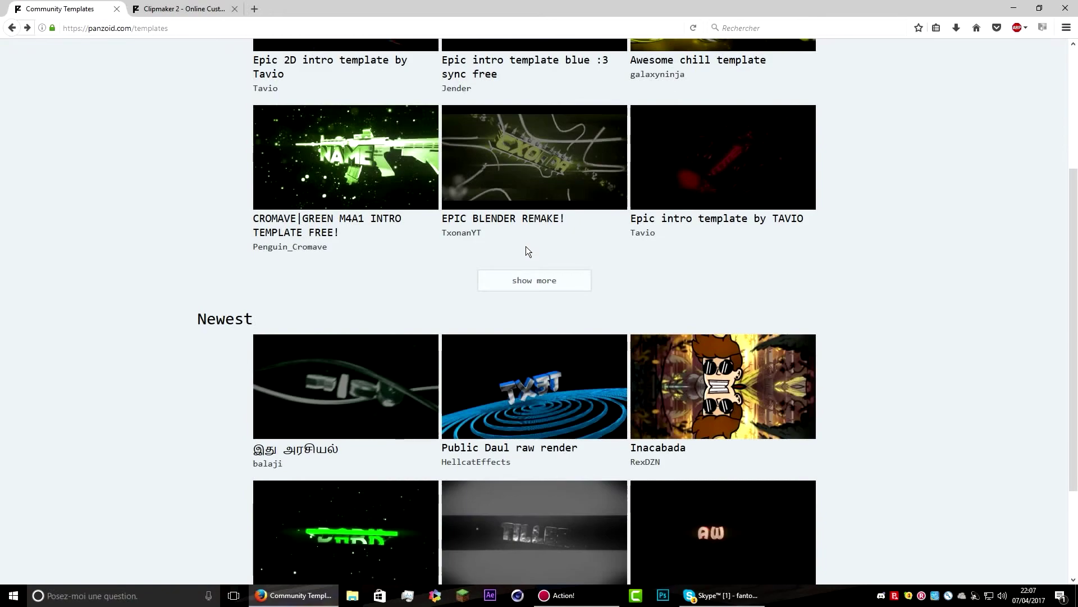
scroll(497, 253, "down", 2)
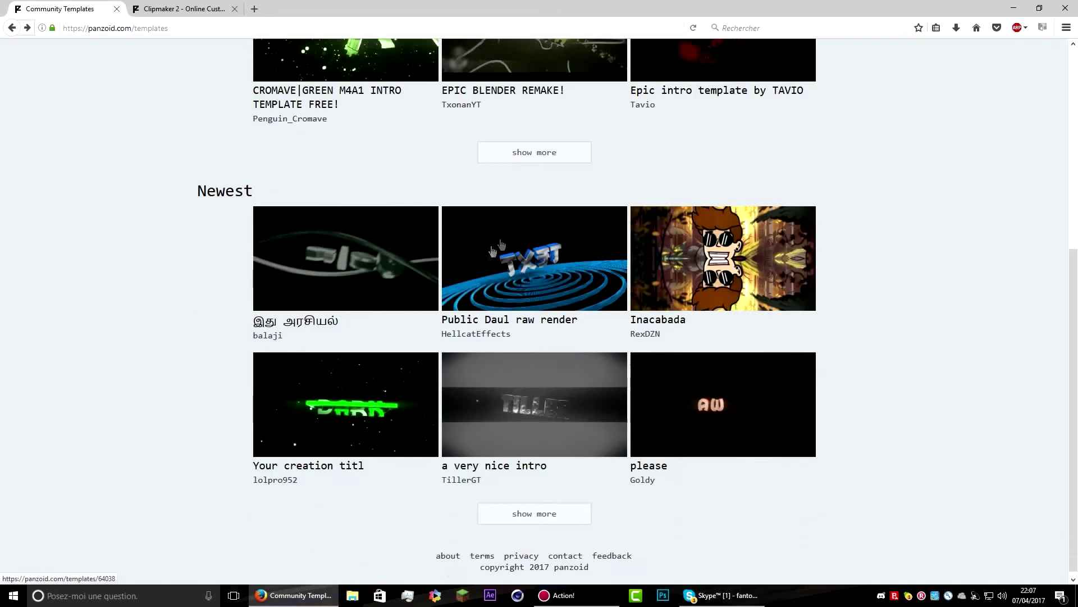
scroll(386, 264, "up", 2)
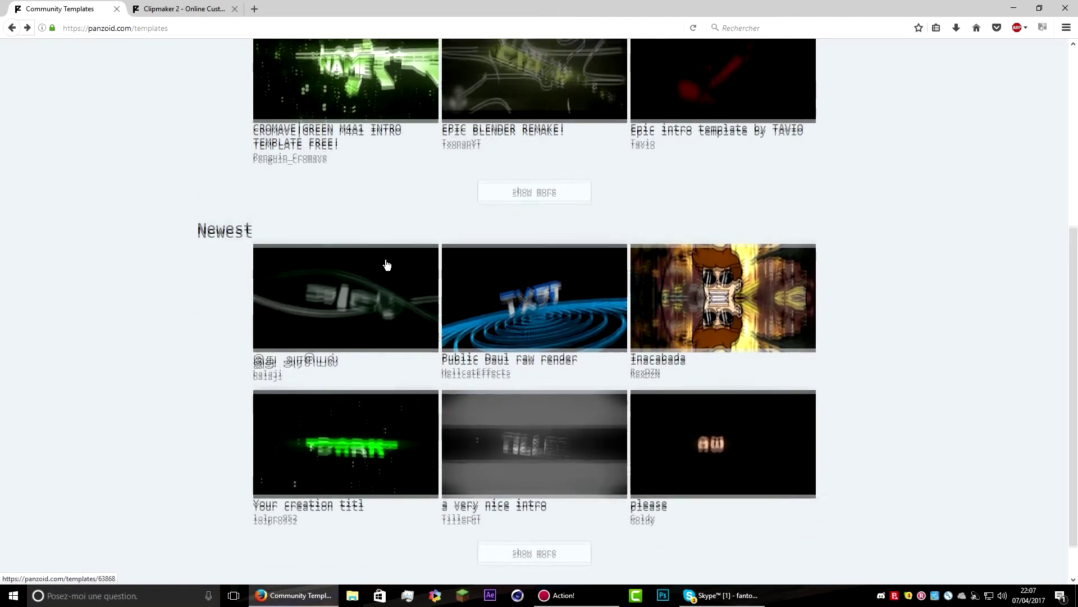
scroll(440, 270, "up", 3)
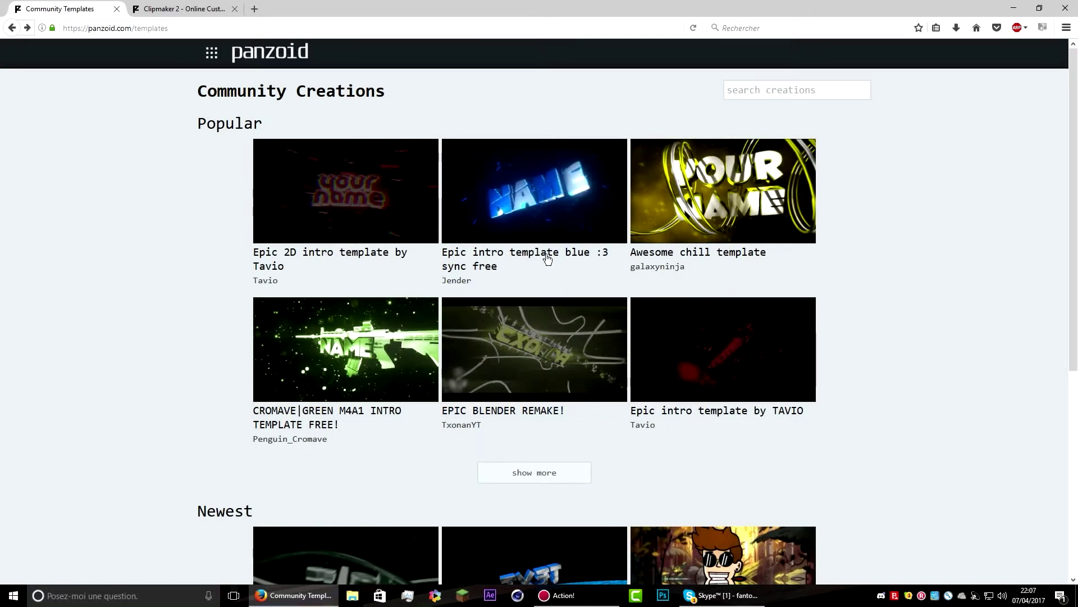
Try to open the template "Epic intro template blue :3 sync free" in Clipmaker, and close its project tab.
left_click(528, 218)
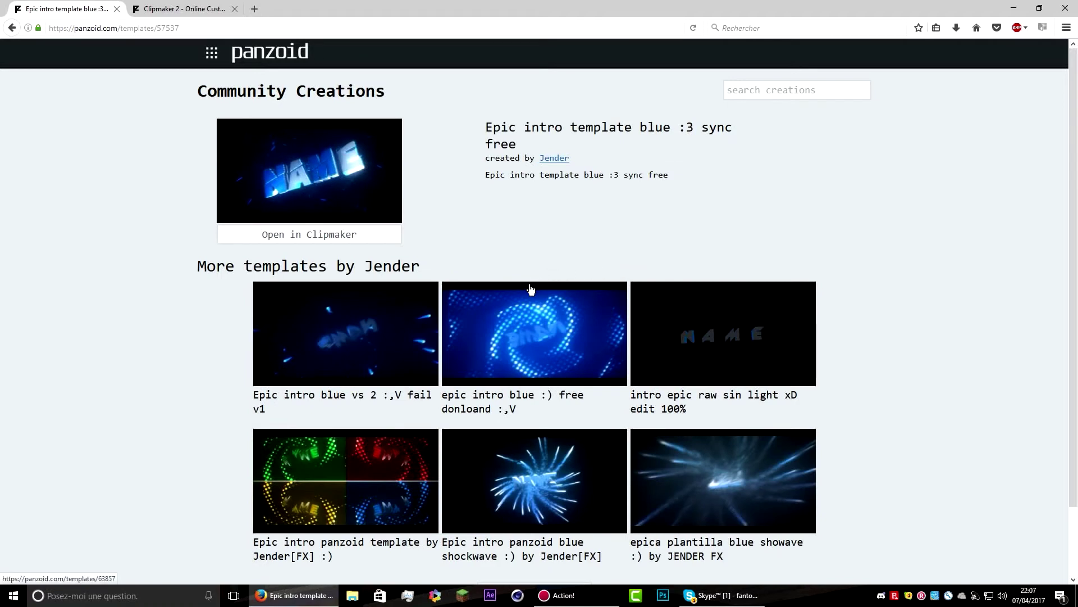
left_click(376, 236)
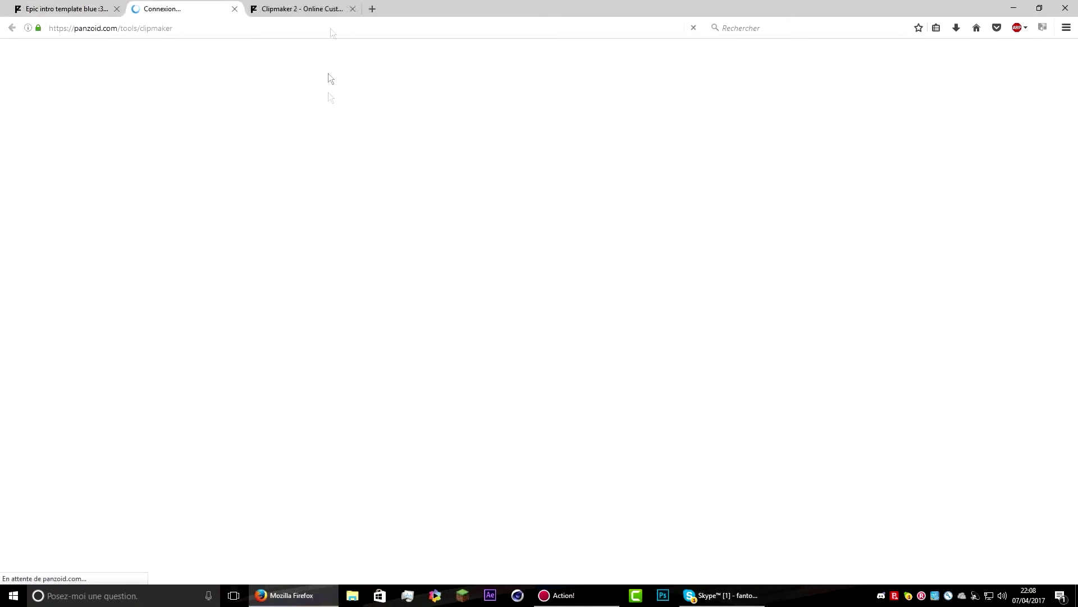
left_click(315, 10)
left_click(182, 8)
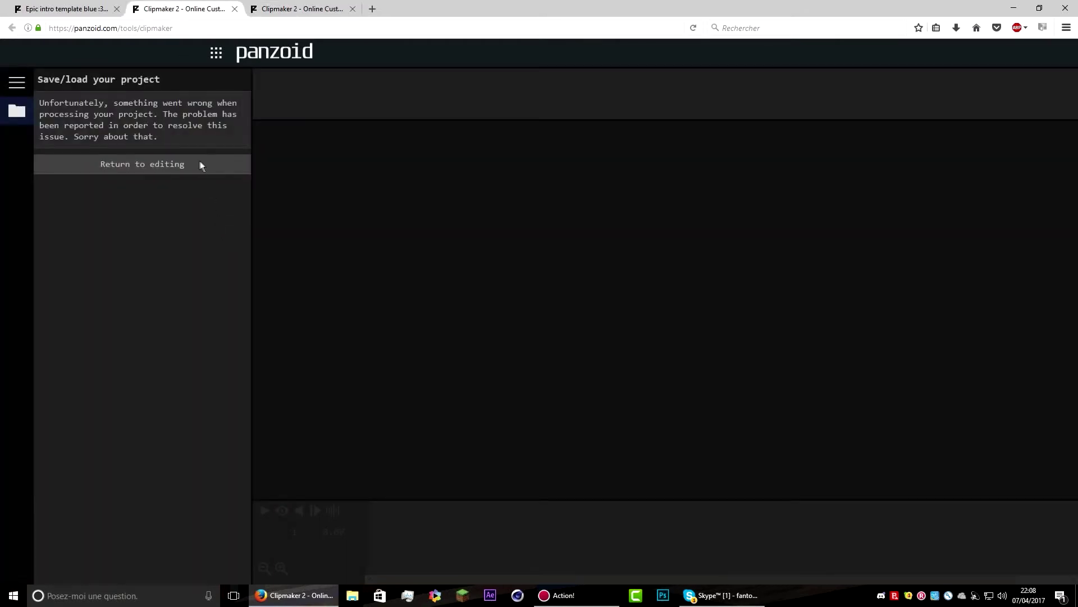
left_click(179, 166)
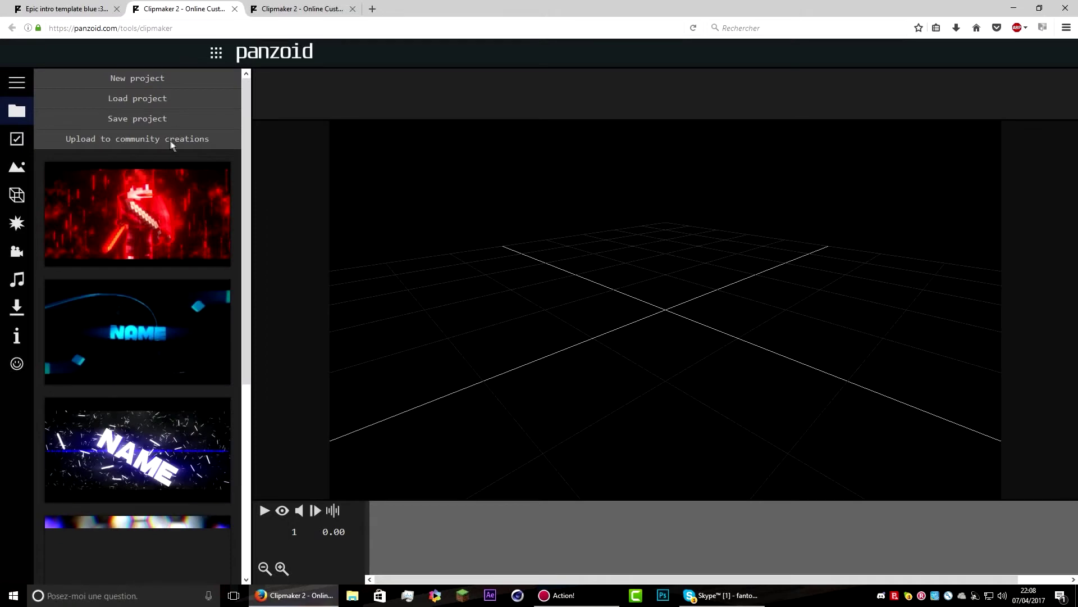
left_click(234, 9)
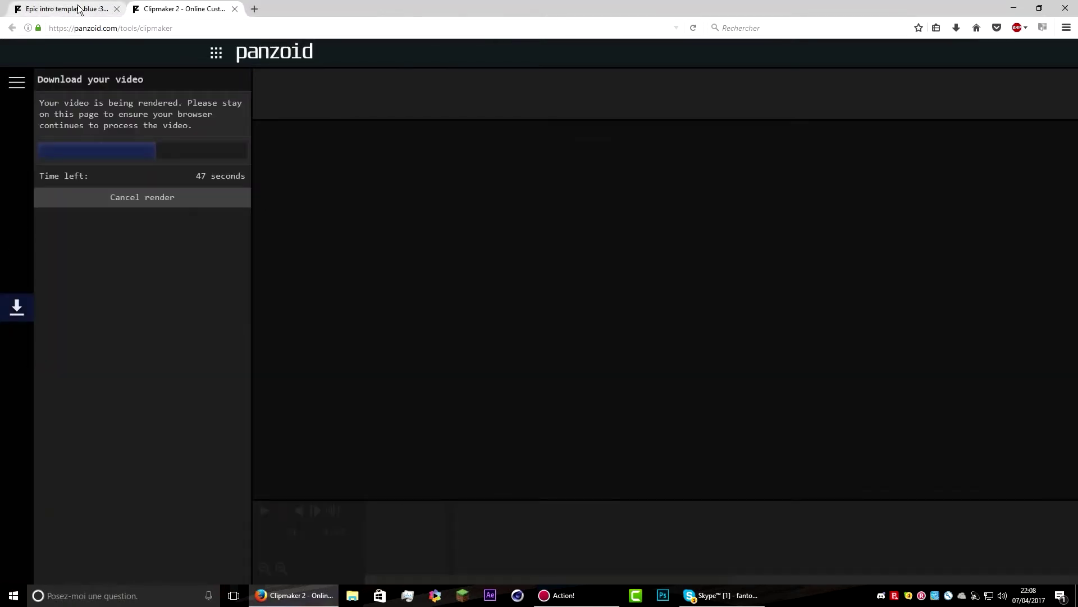
Reopen the blue intro template in Clipmaker, enable the effects preview, and play and pause the intro.
left_click(78, 8)
left_click(309, 228)
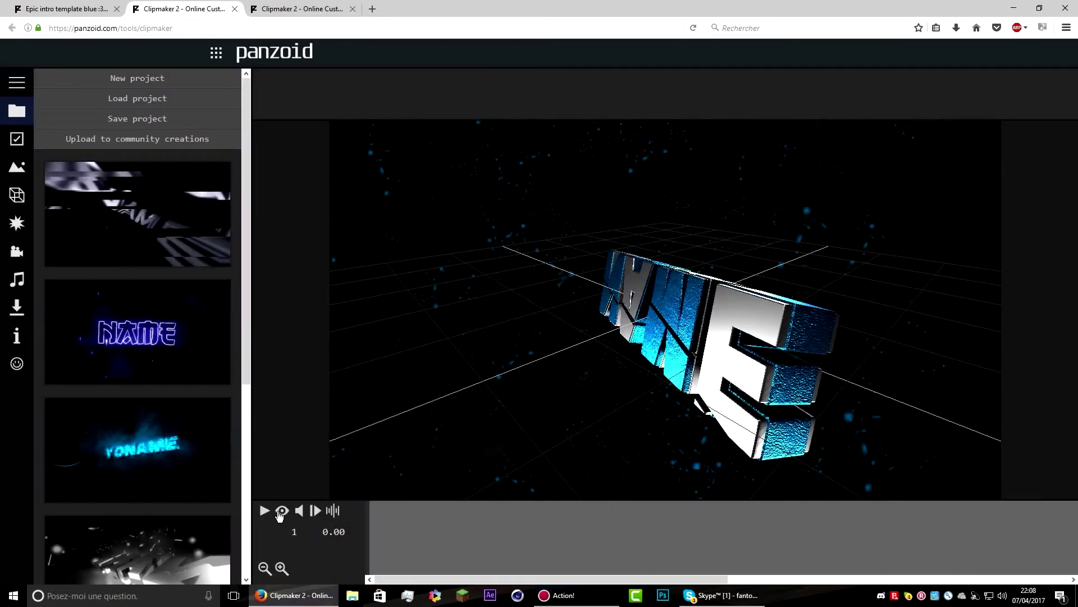
left_click(264, 513)
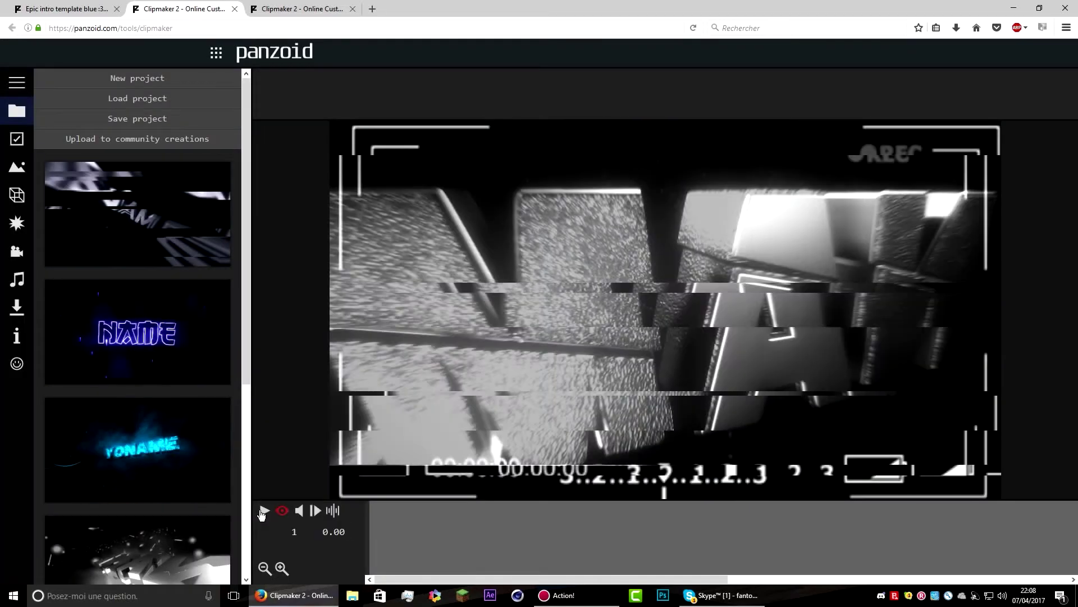
left_click(264, 511)
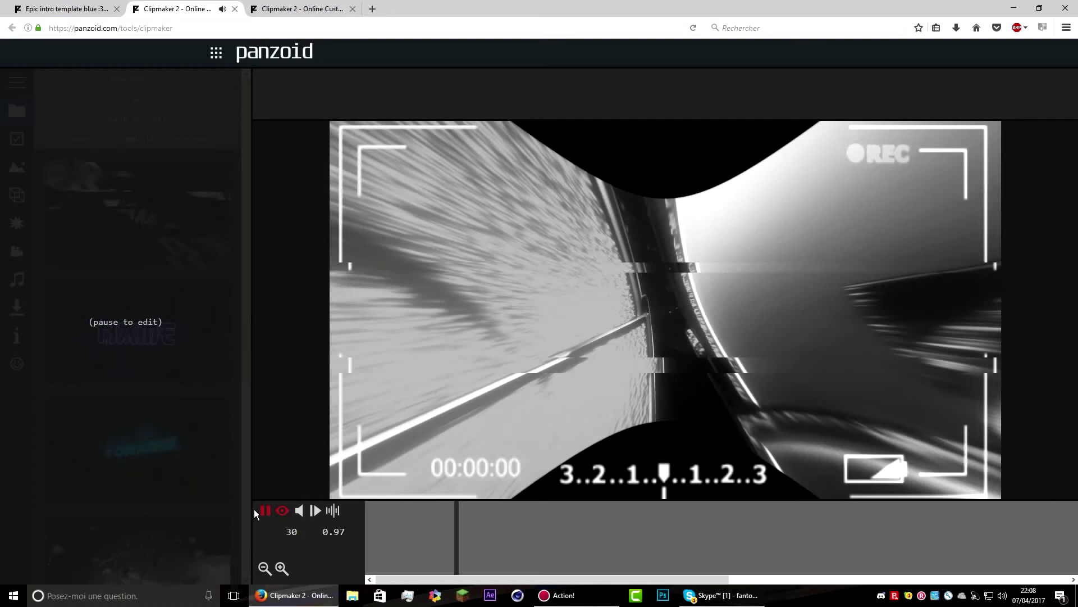
left_click(263, 511)
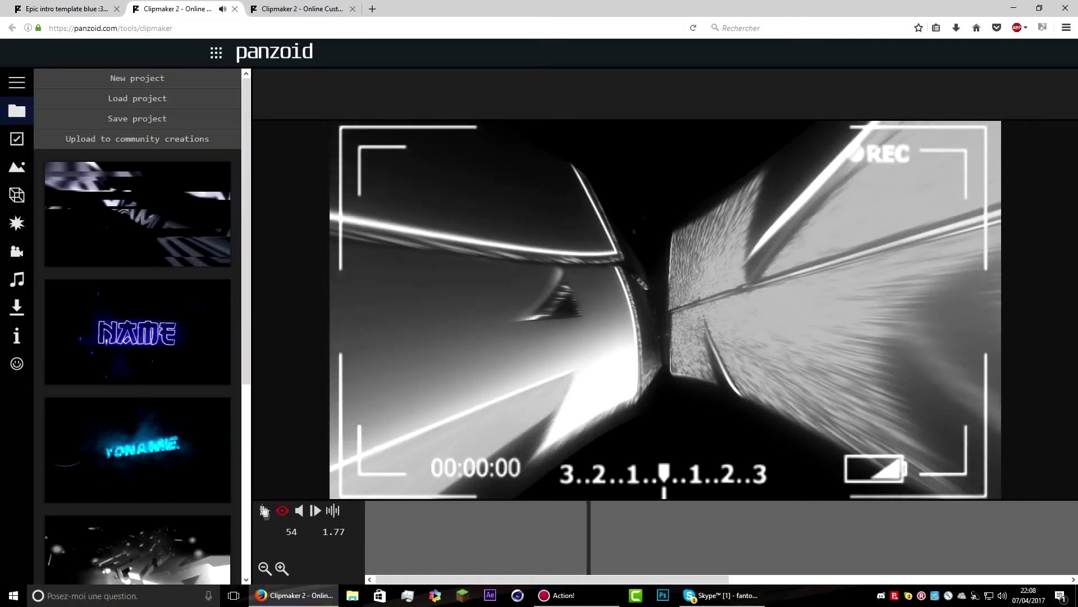
Load the first suggested glitch template, play it briefly with the effects preview on, pause it and return to the first frame.
left_click(101, 251)
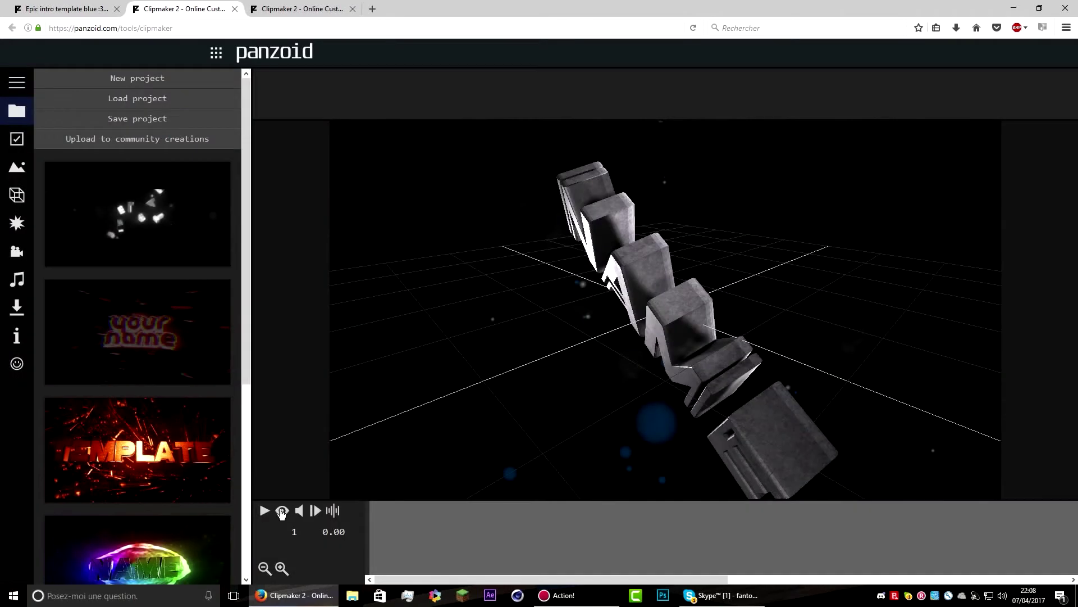
left_click(282, 511)
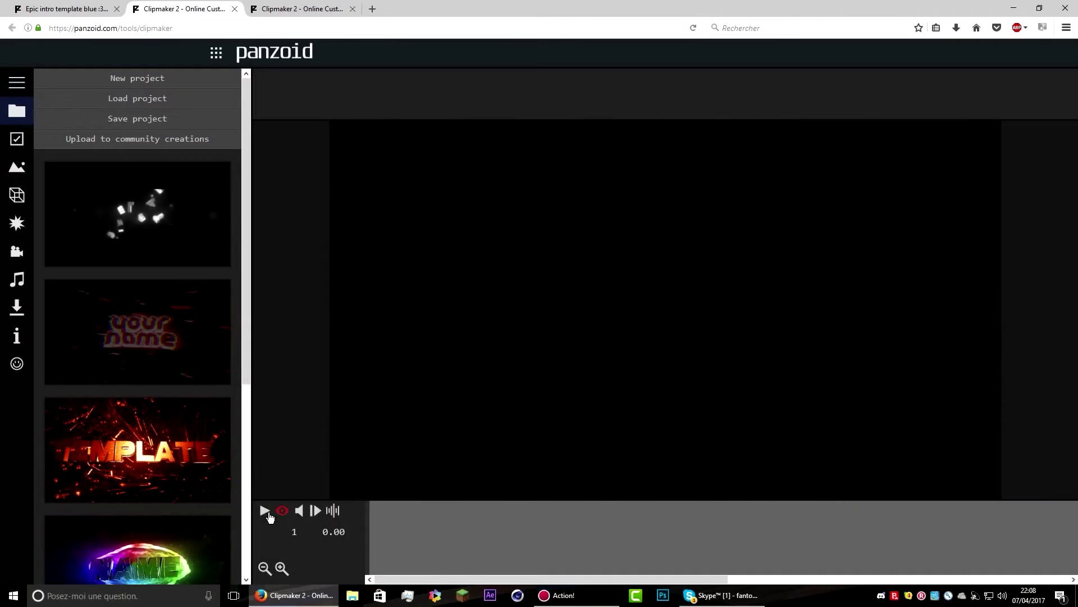
left_click(264, 511)
left_click(265, 511)
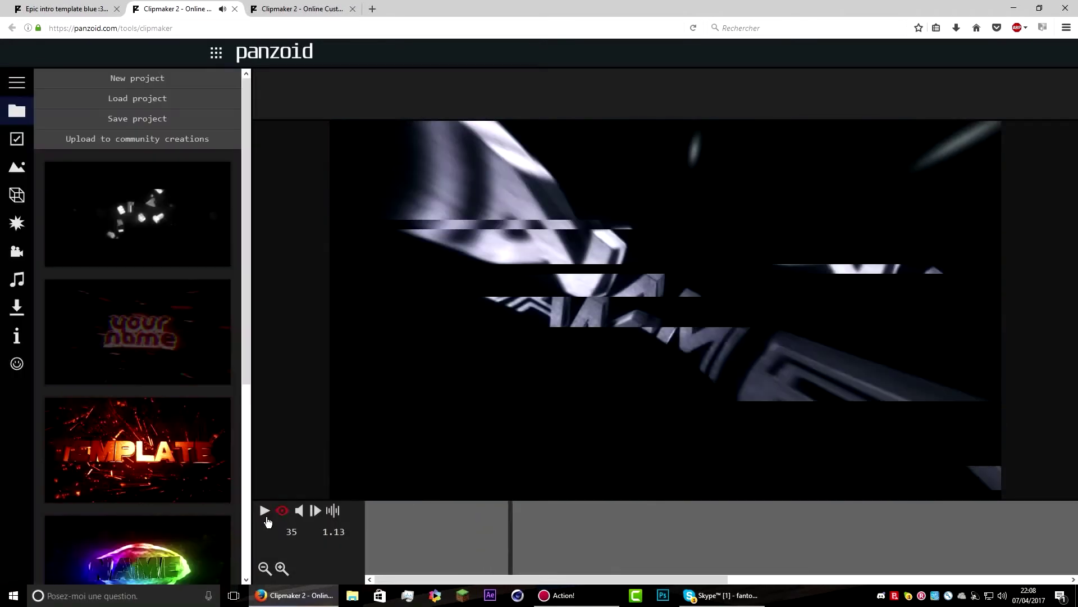
left_click_drag(511, 510, 366, 510)
Check the progress of the intro's video render, and return to the glitch template project.
left_click(260, 13)
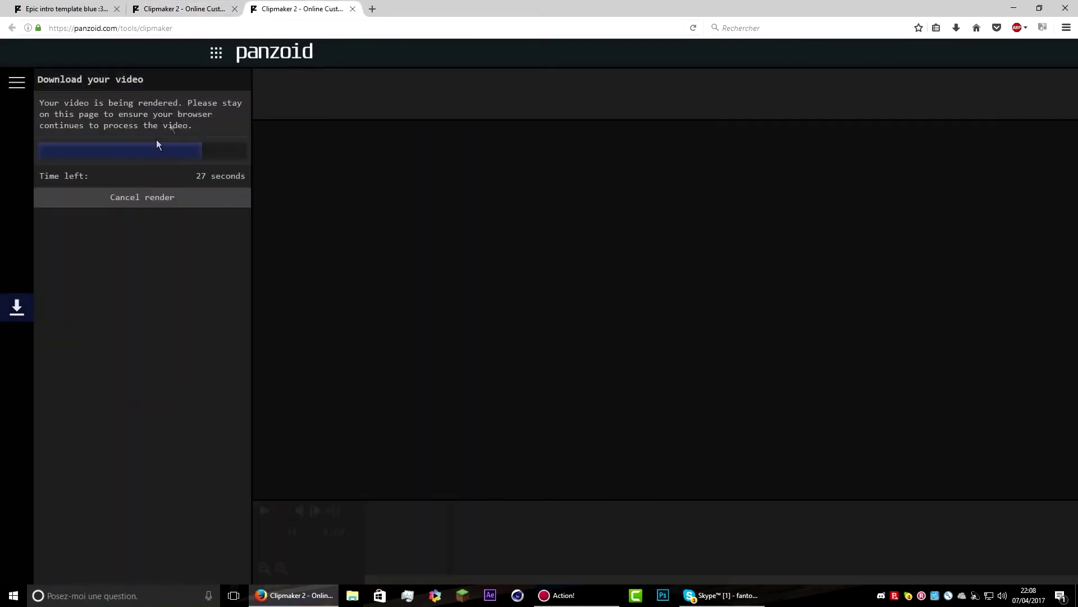
left_click(191, 9)
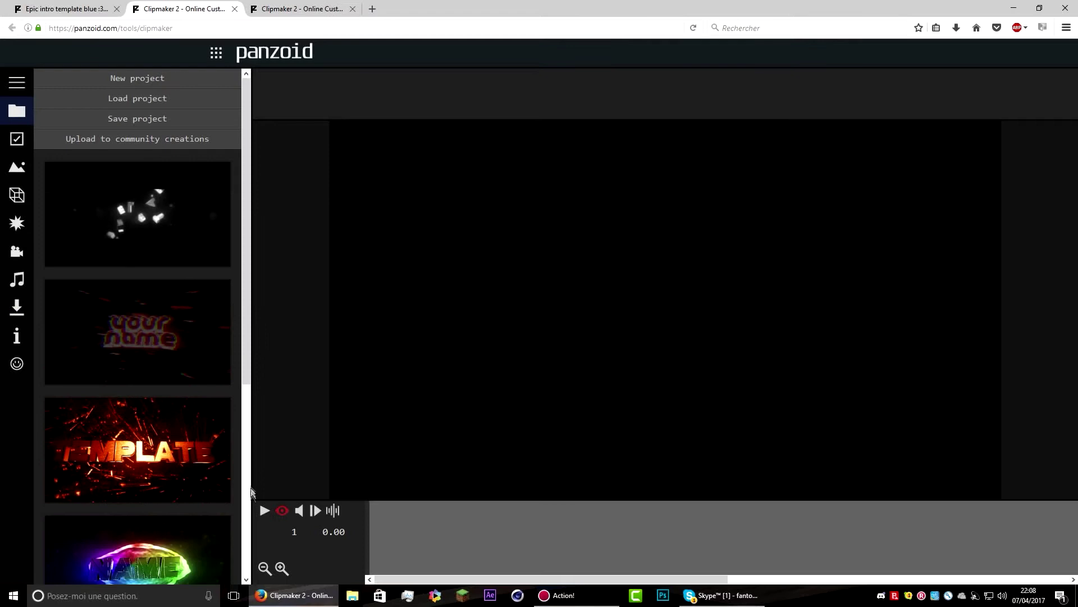
Check the intro's render progress again, and preview the glitch template by playing and pausing it twice.
left_click(325, 9)
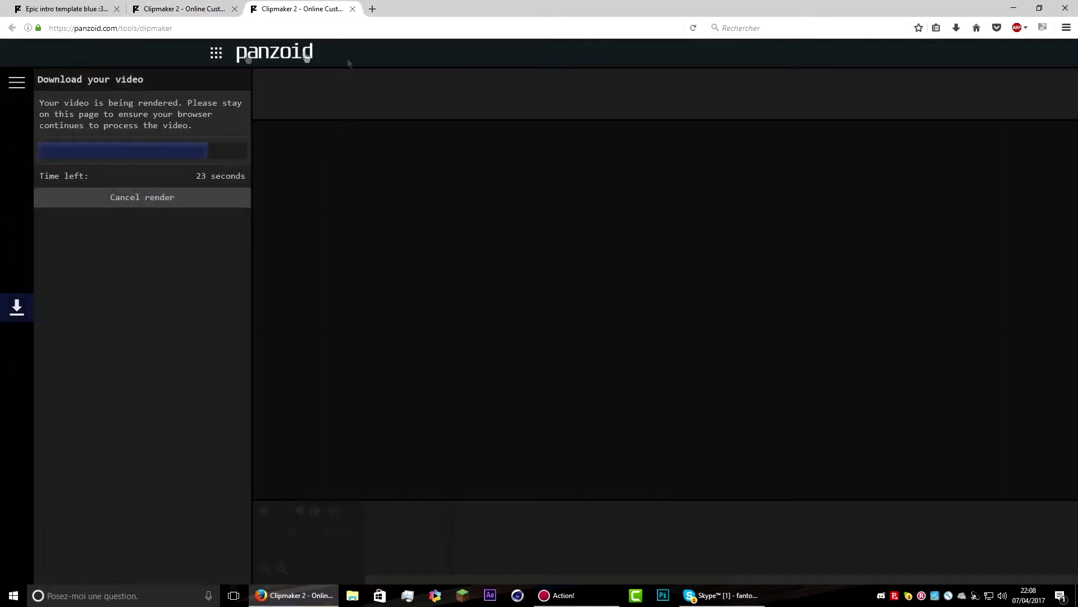
left_click(213, 11)
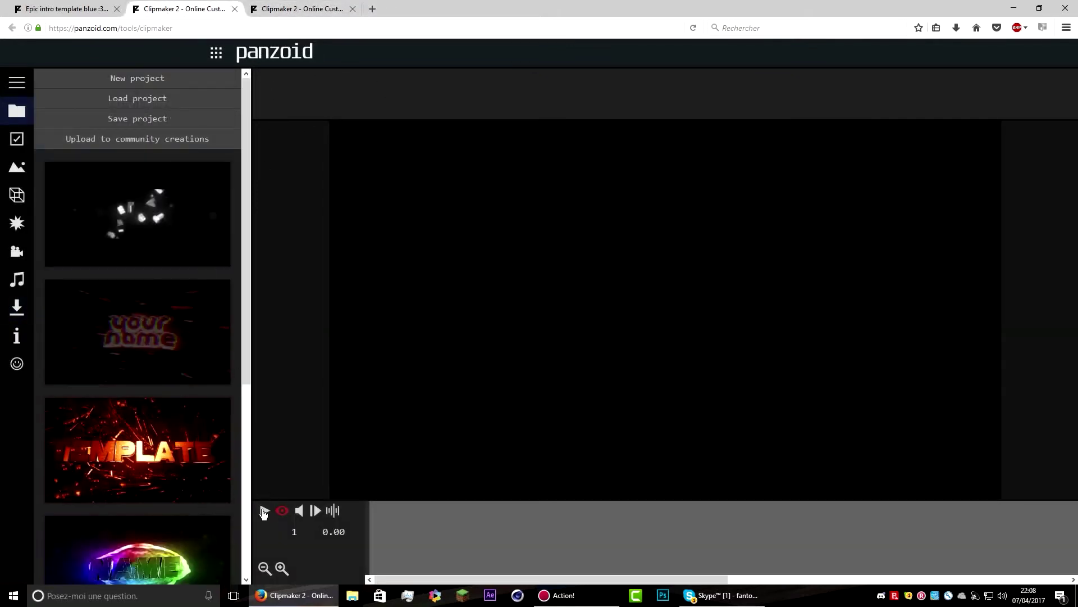
left_click(264, 511)
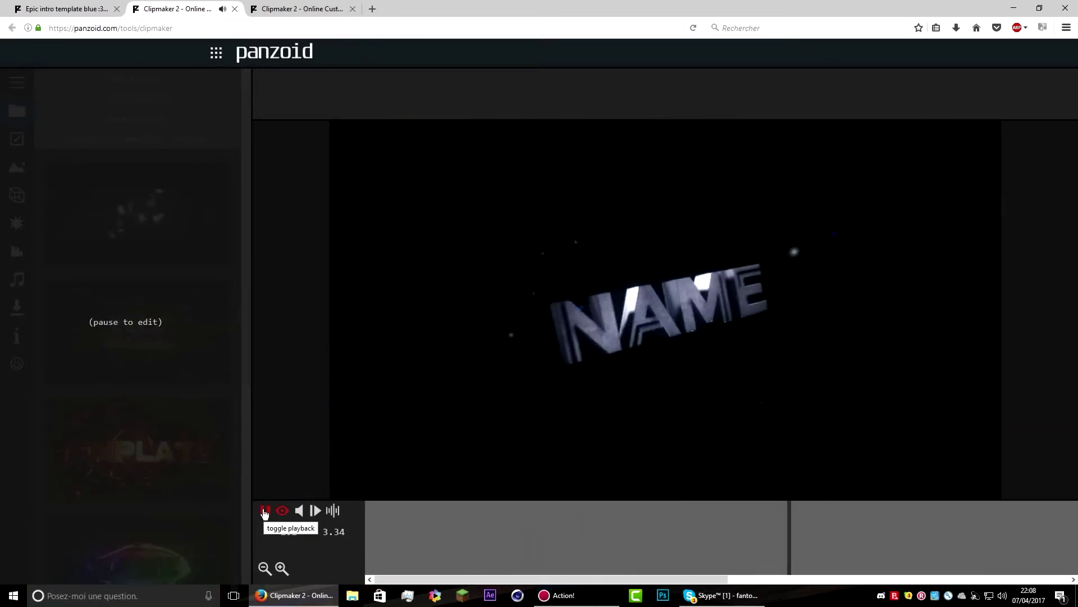
left_click(265, 512)
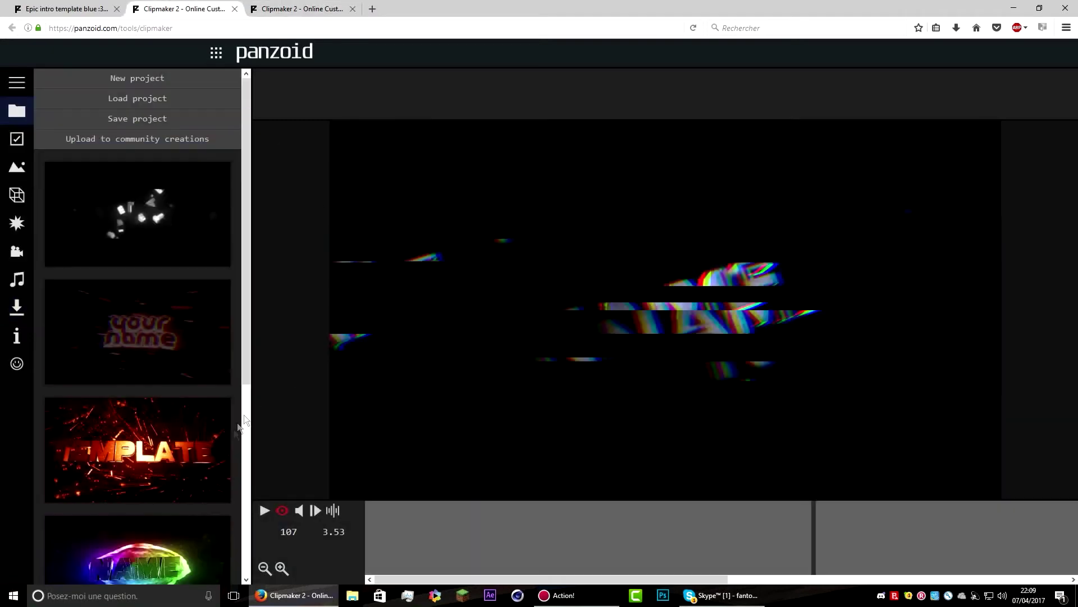
left_click(265, 512)
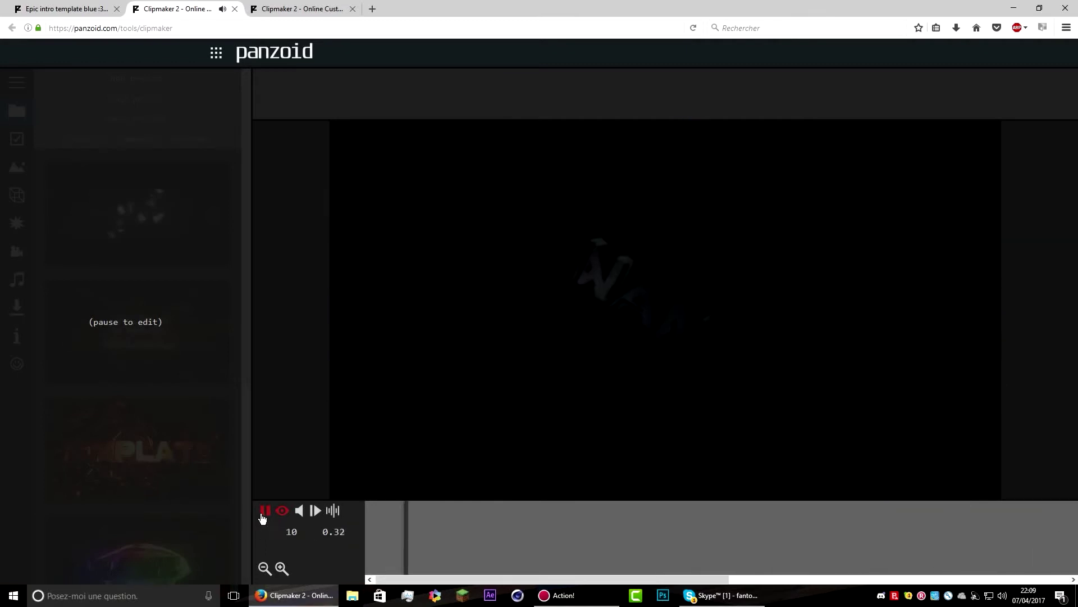
left_click(263, 512)
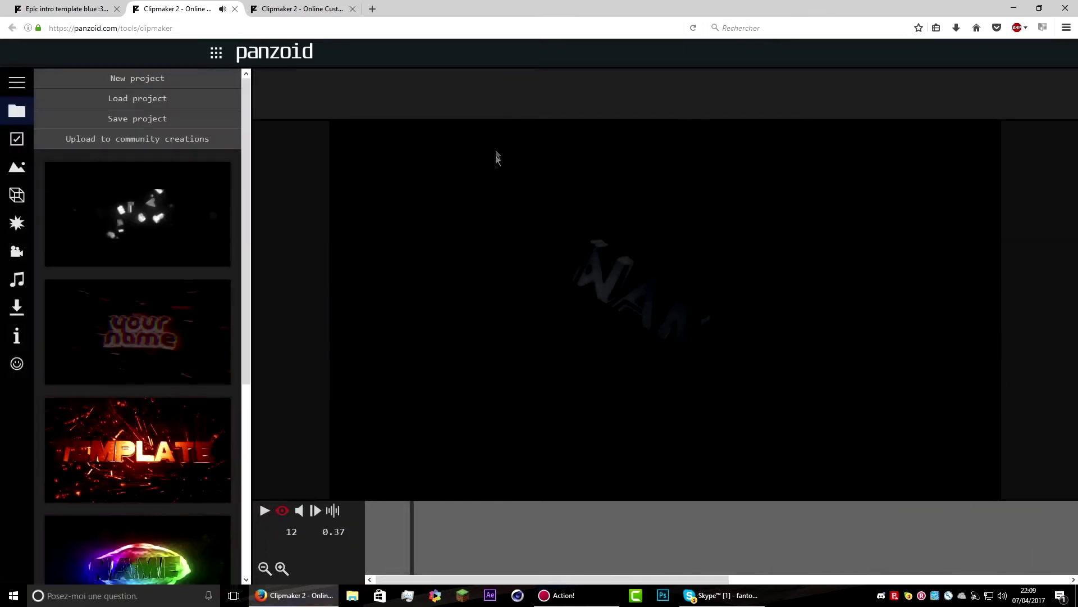
Download the finished intro render, watch video.mkv in VLC media player, and close the player.
left_click(289, 10)
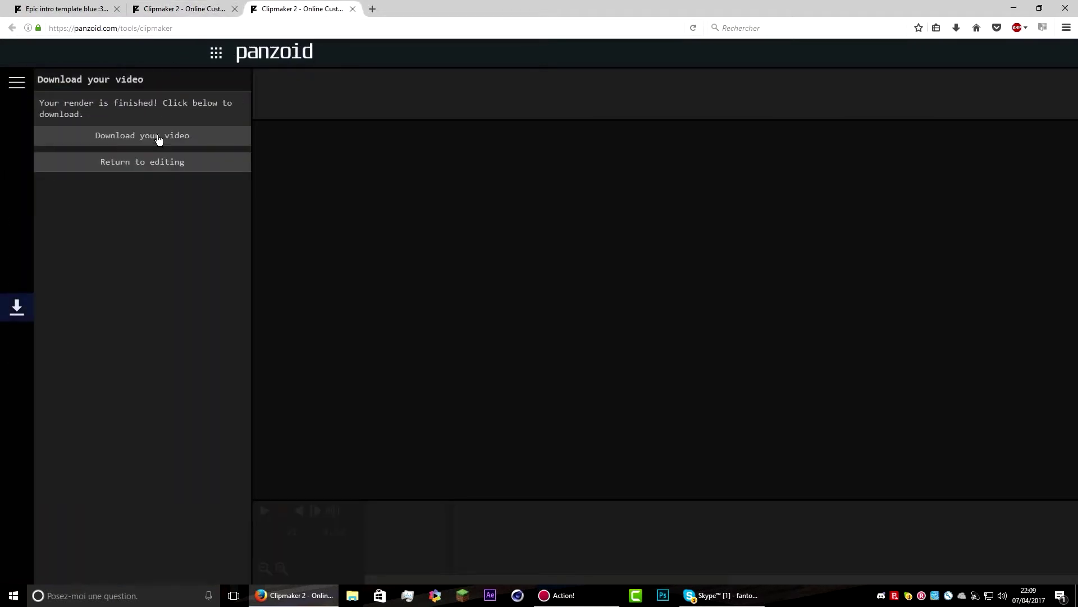
left_click(159, 137)
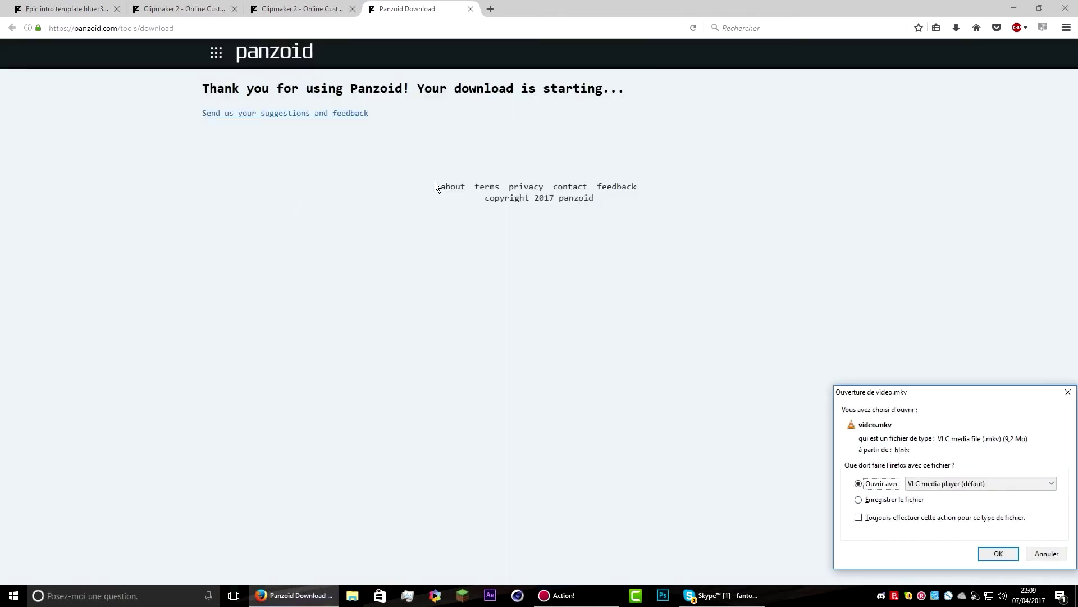
left_click(999, 554)
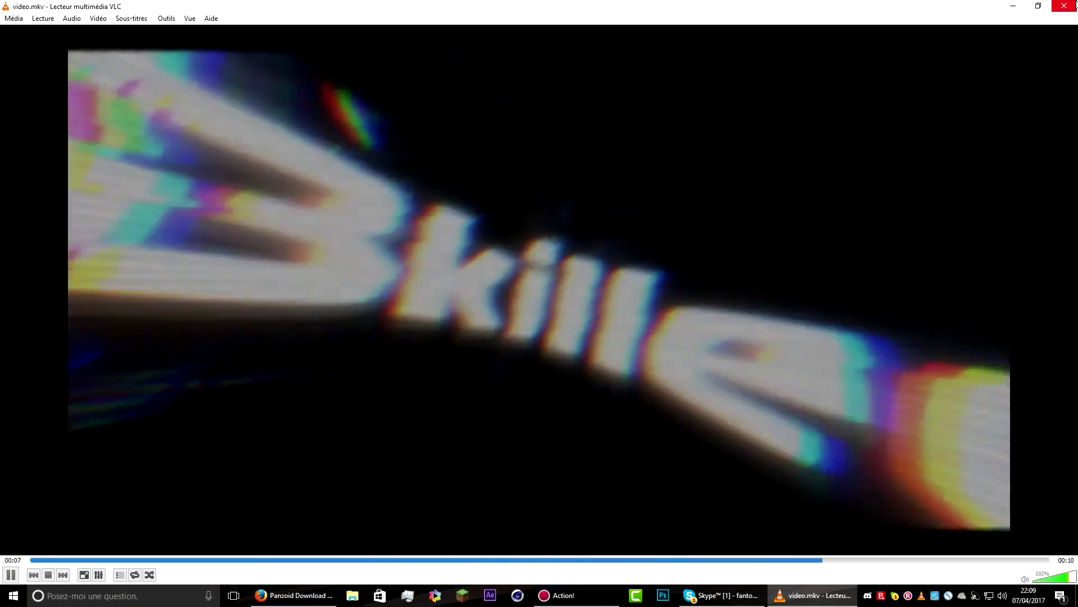
left_click(1076, 4)
Shrink the browser window and place the downloaded video.mkv on the desktop.
left_click(1040, 5)
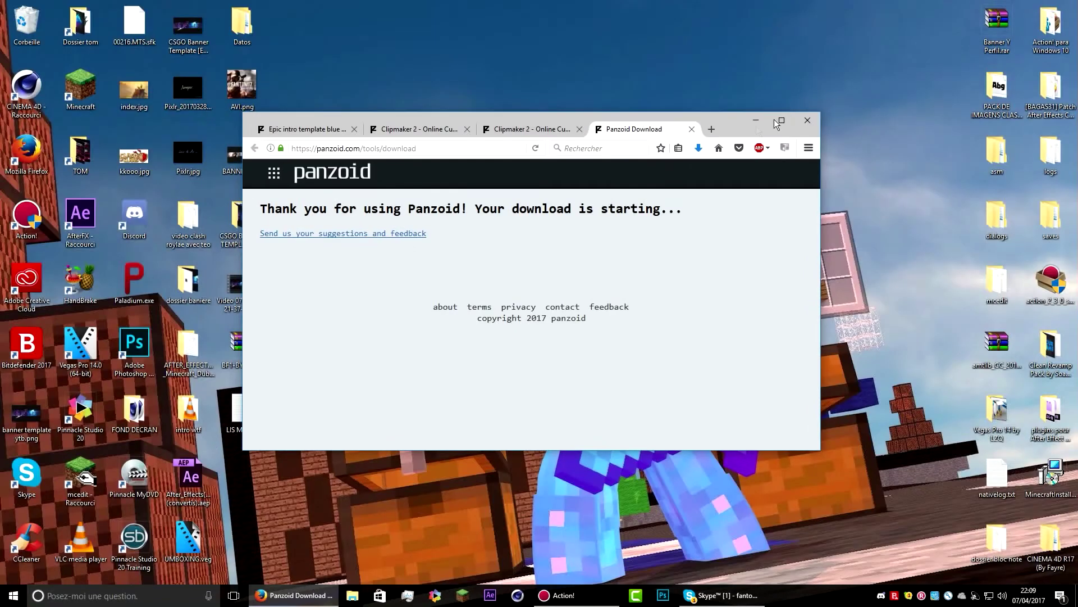
left_click(699, 148)
left_click_drag(700, 83, 679, 34)
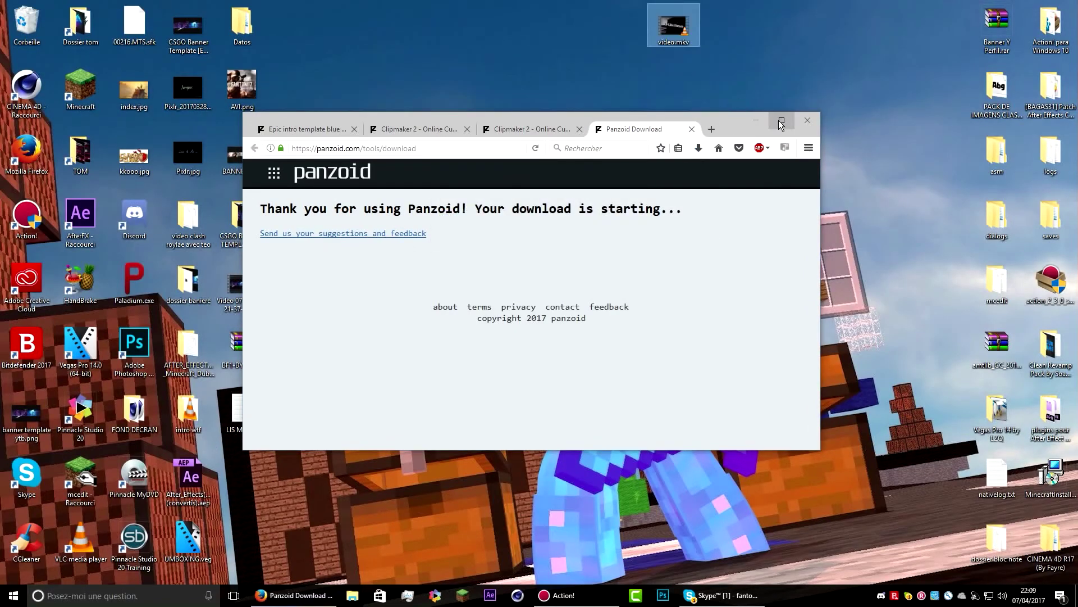
Close the finished render's project tab and the Panzoid Download tab, and maximize the browser on the glitch template.
left_click(569, 128)
left_click(581, 130)
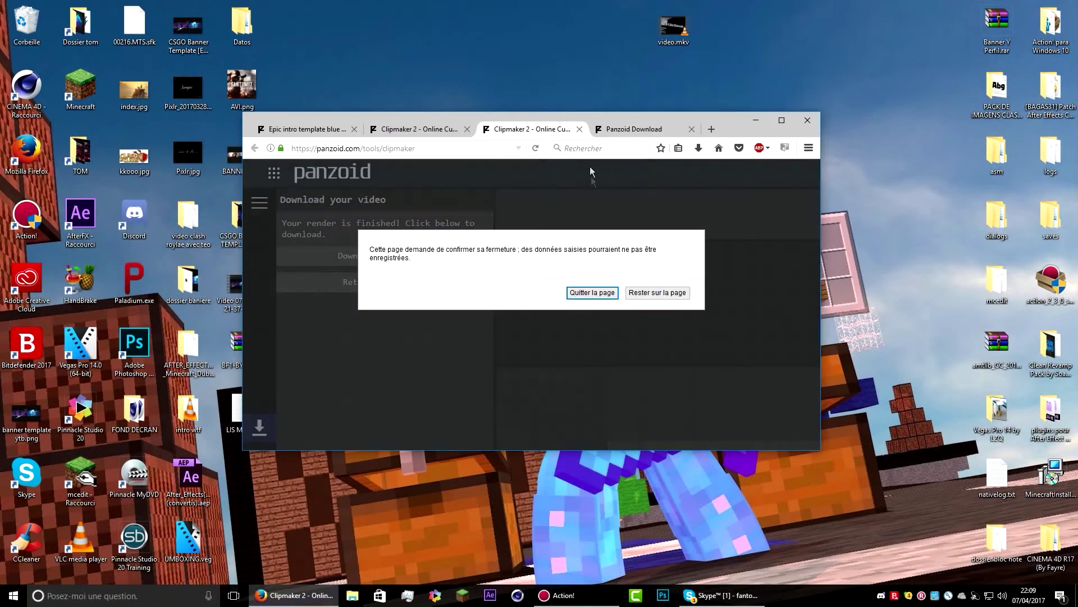
left_click(593, 292)
left_click(595, 129)
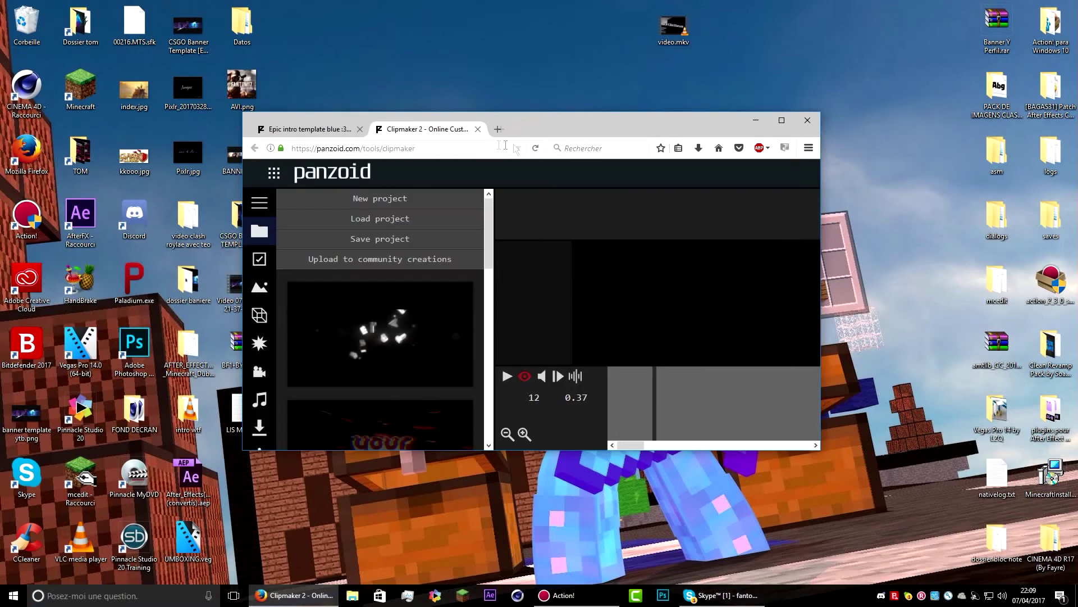
left_click(781, 120)
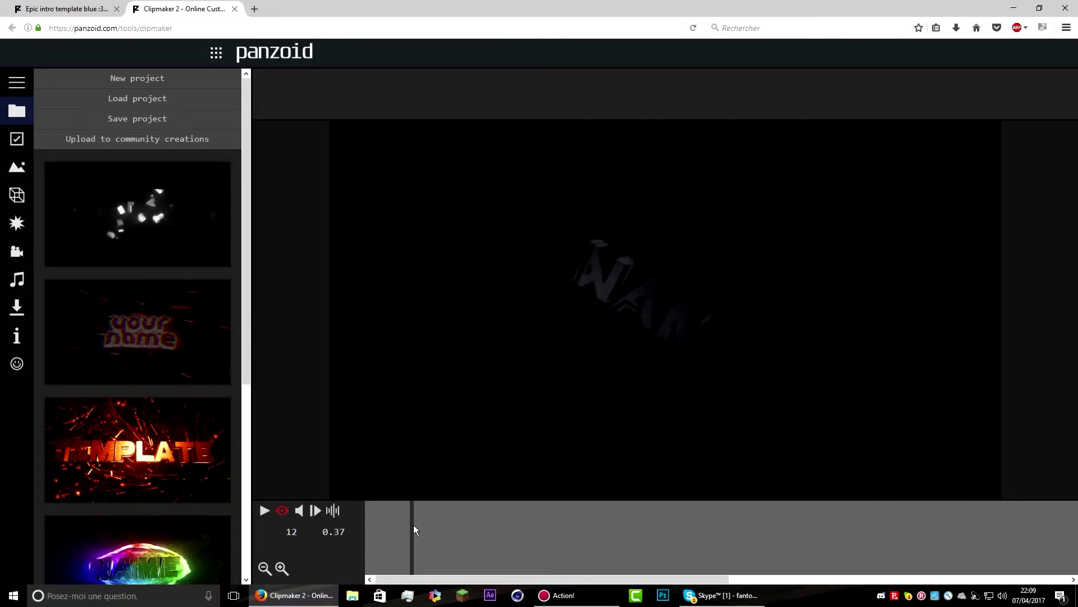
Move the playhead to 1.80 seconds and clear the wording of the 3D text object NAME.
left_click_drag(414, 525, 592, 512)
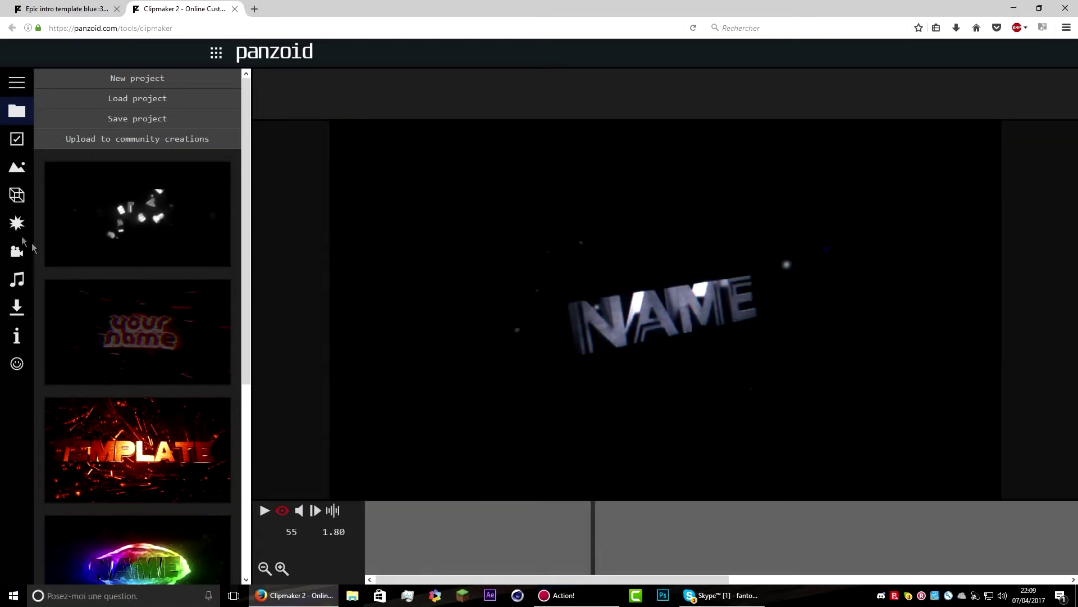
left_click(17, 195)
scroll(90, 168, "down", 5)
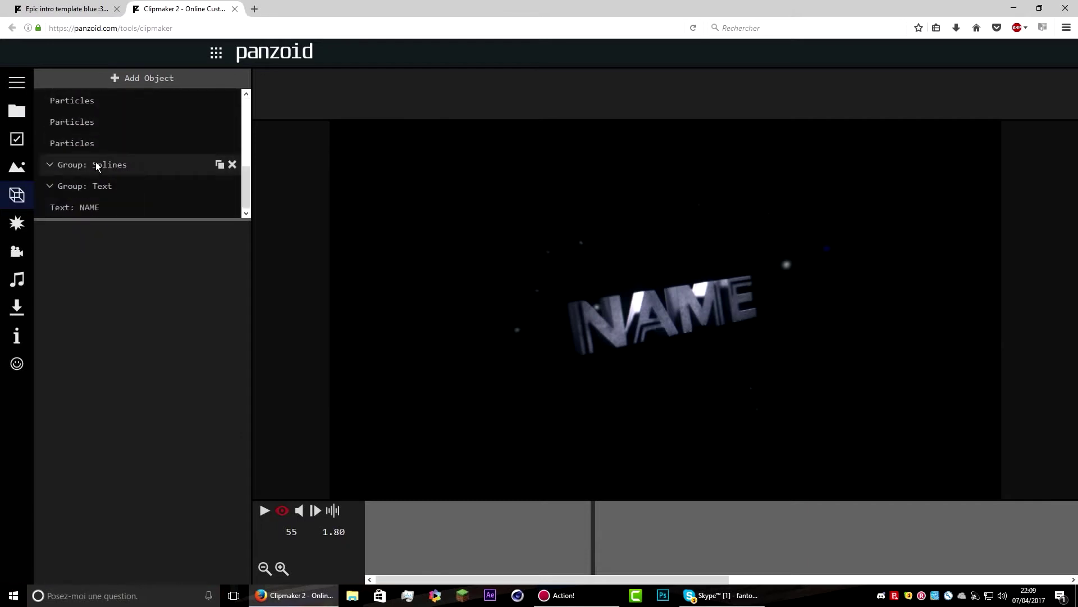
left_click(109, 205)
key("ctrl+a")
key("BackSpace")
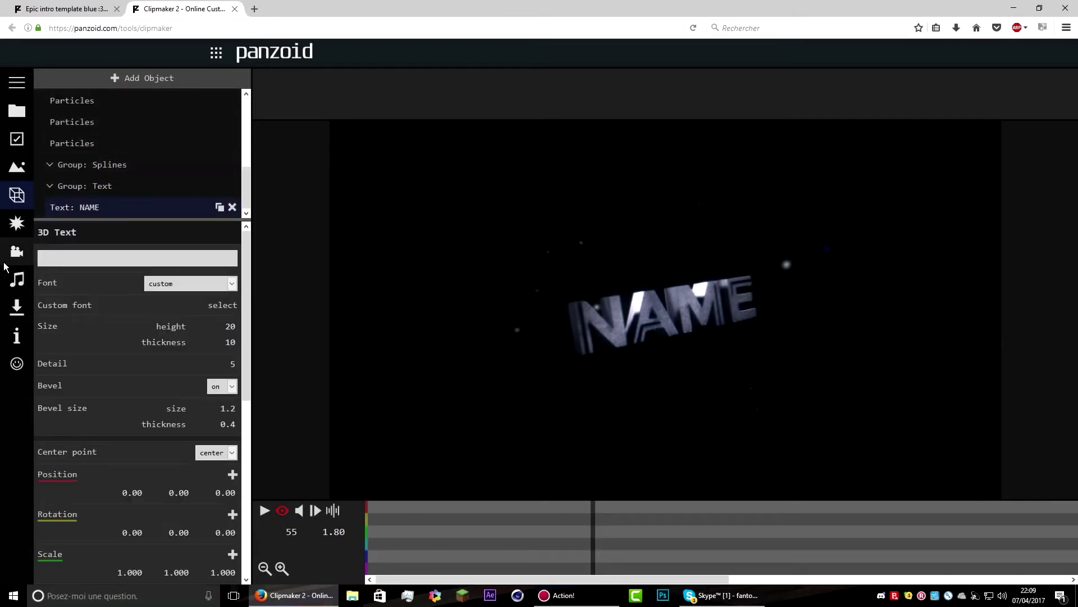
key("Tab")
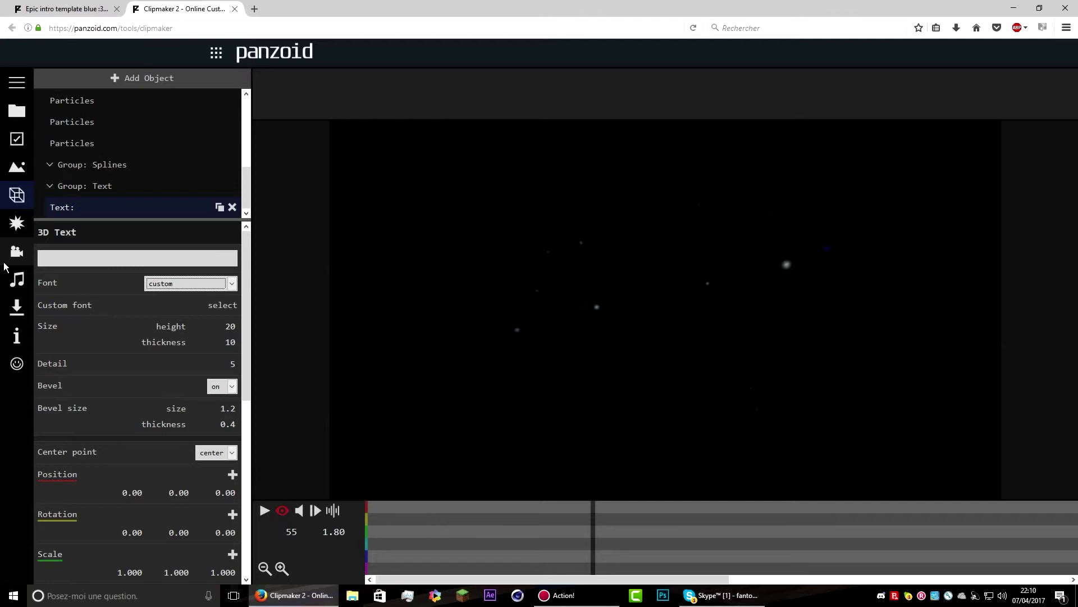
Set the emptied 3D text object's wording to FANTOM17 in capitals.
left_click(78, 257)
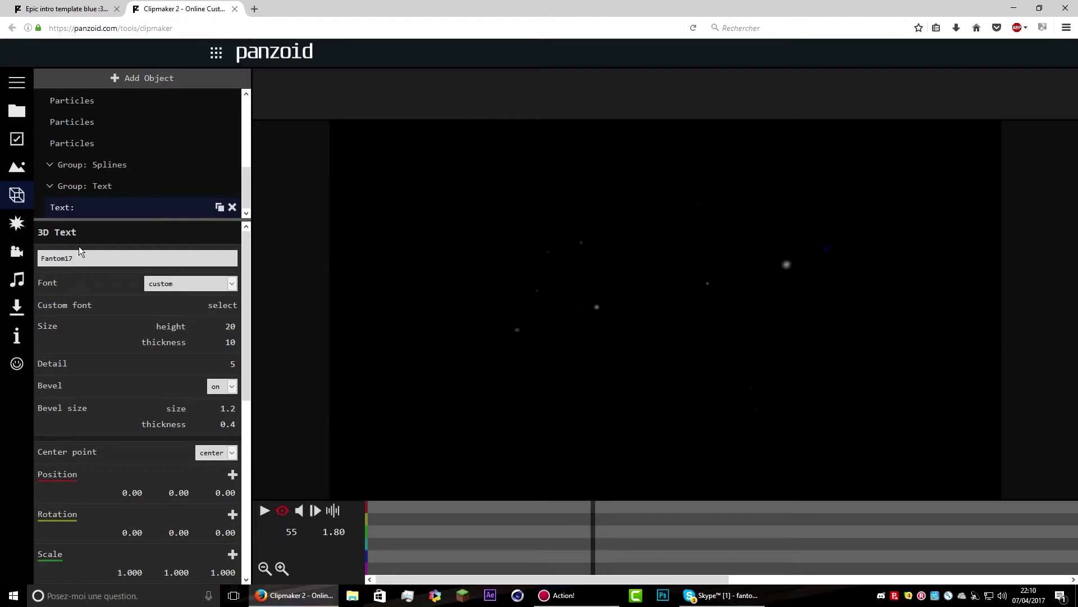
key("Return")
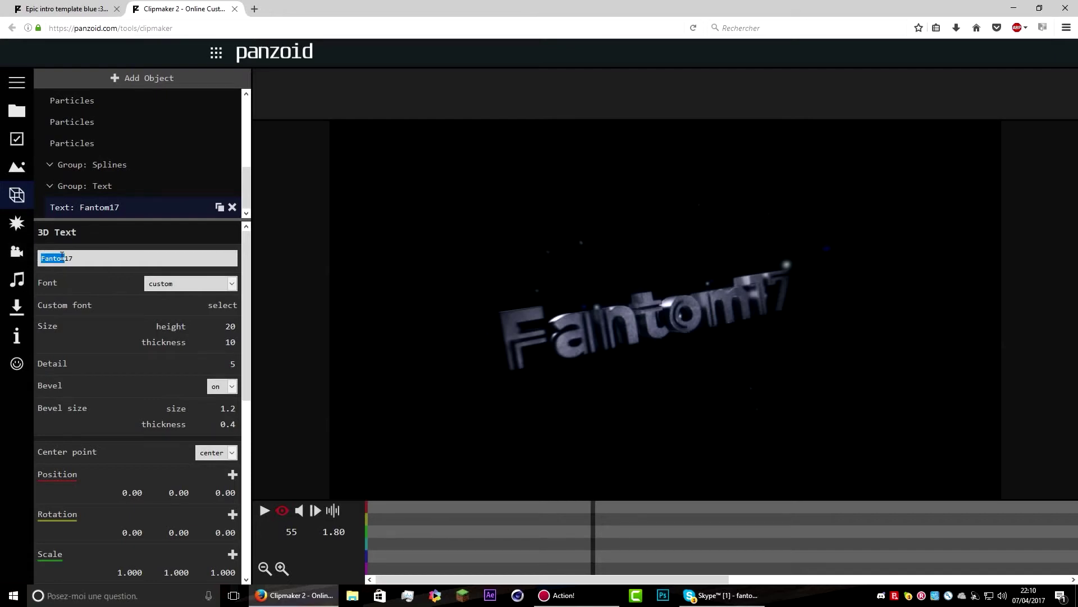
left_click(73, 259)
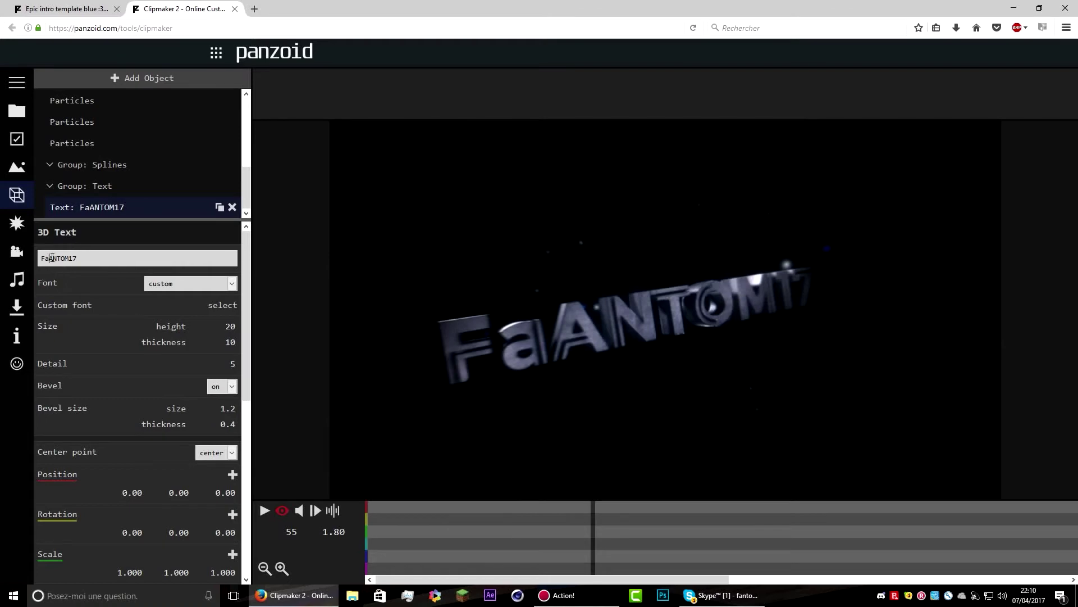
key("BackSpace")
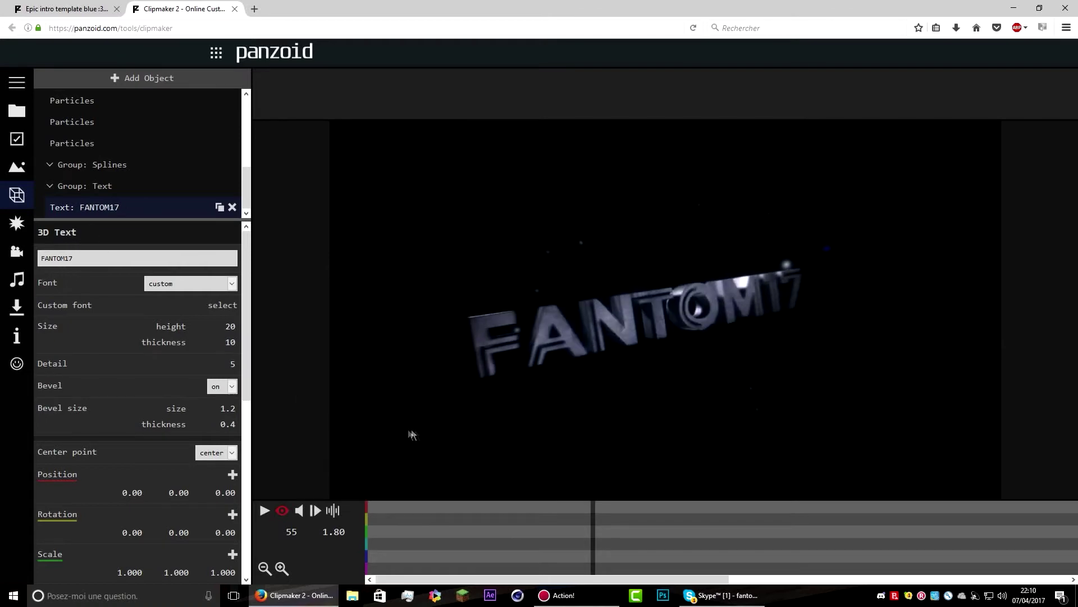
Preview the FANTOM17 intro from the first frame, scrub through its timeline, and replay it from the start.
left_click(299, 510)
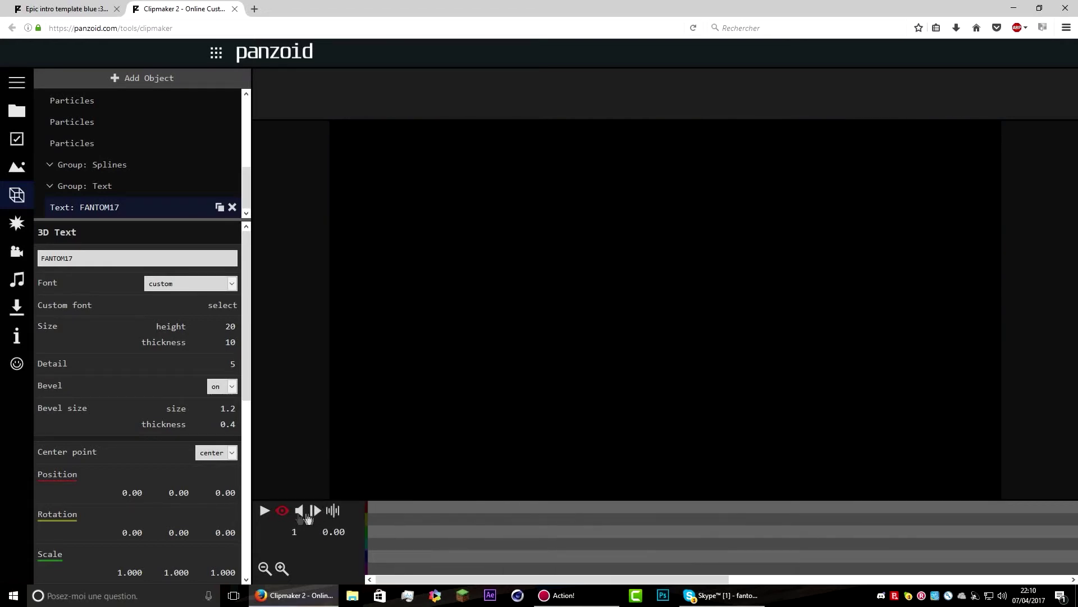
left_click(264, 510)
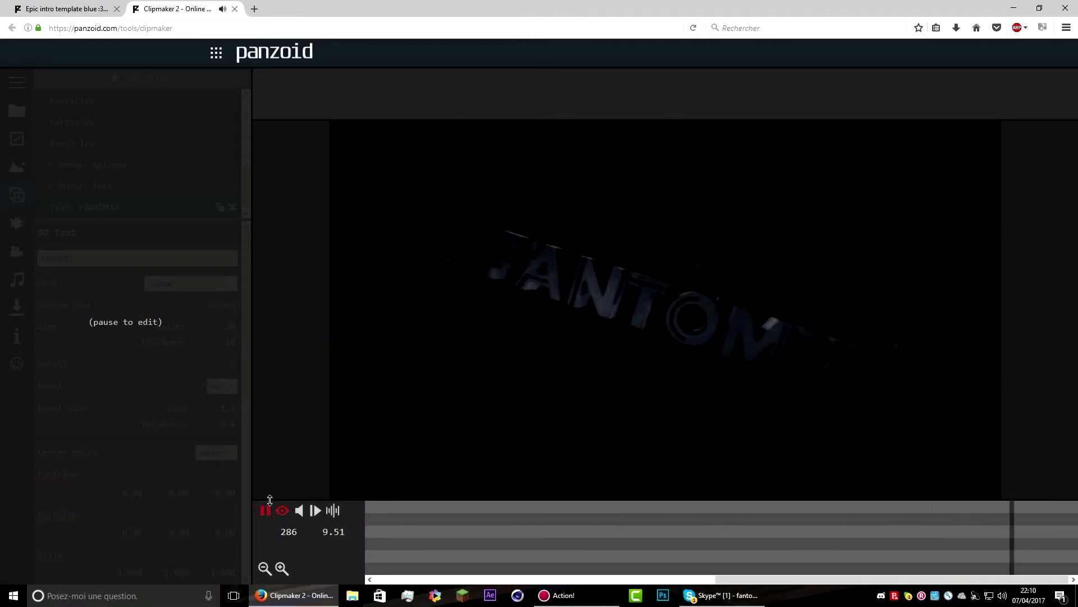
left_click(265, 511)
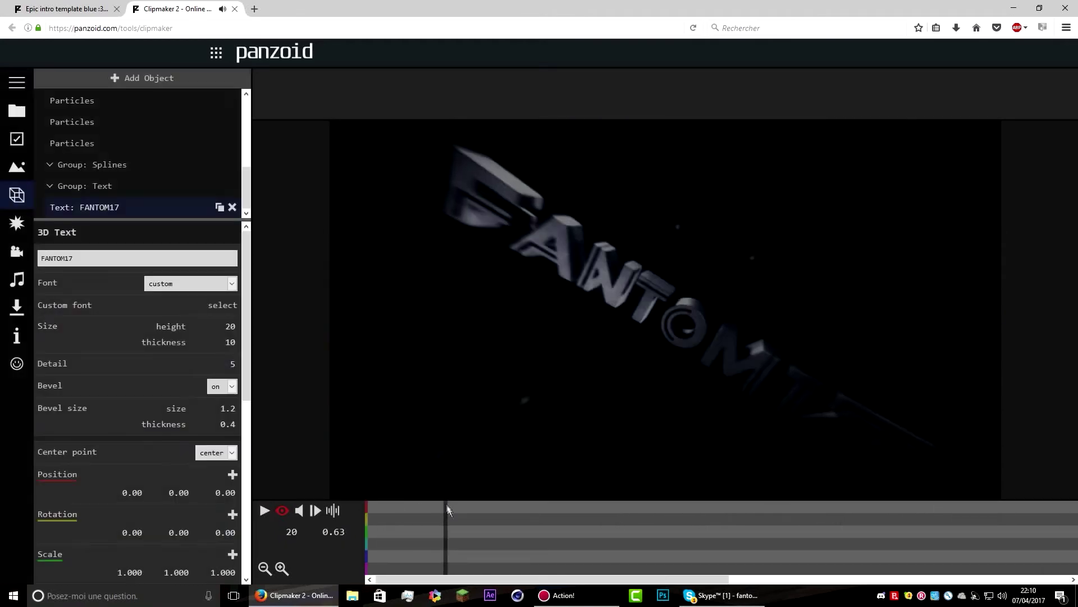
left_click_drag(447, 516, 648, 508)
left_click_drag(556, 506, 368, 515)
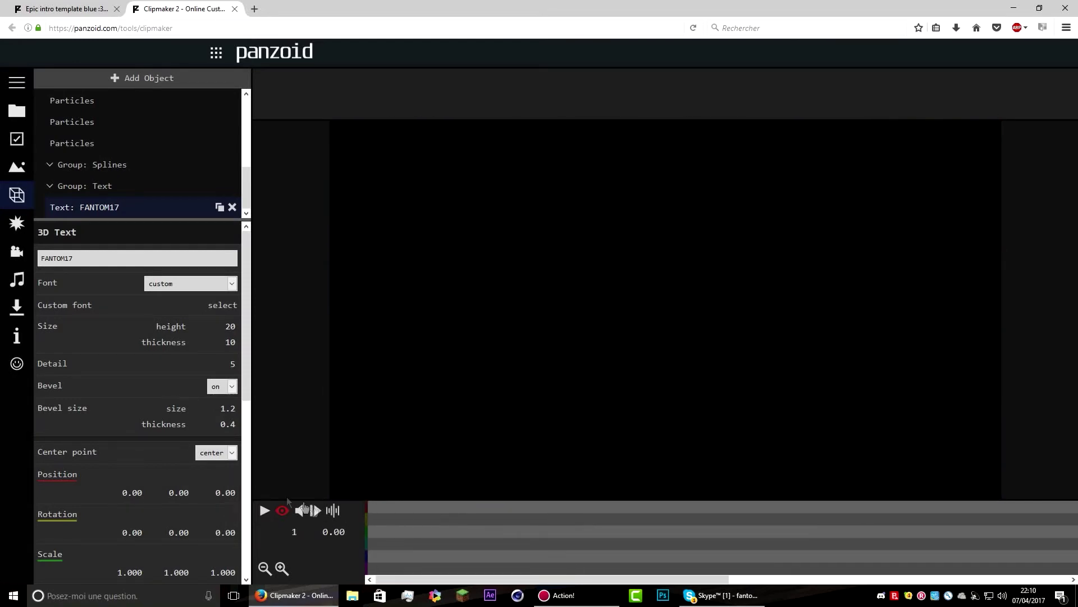
left_click(264, 511)
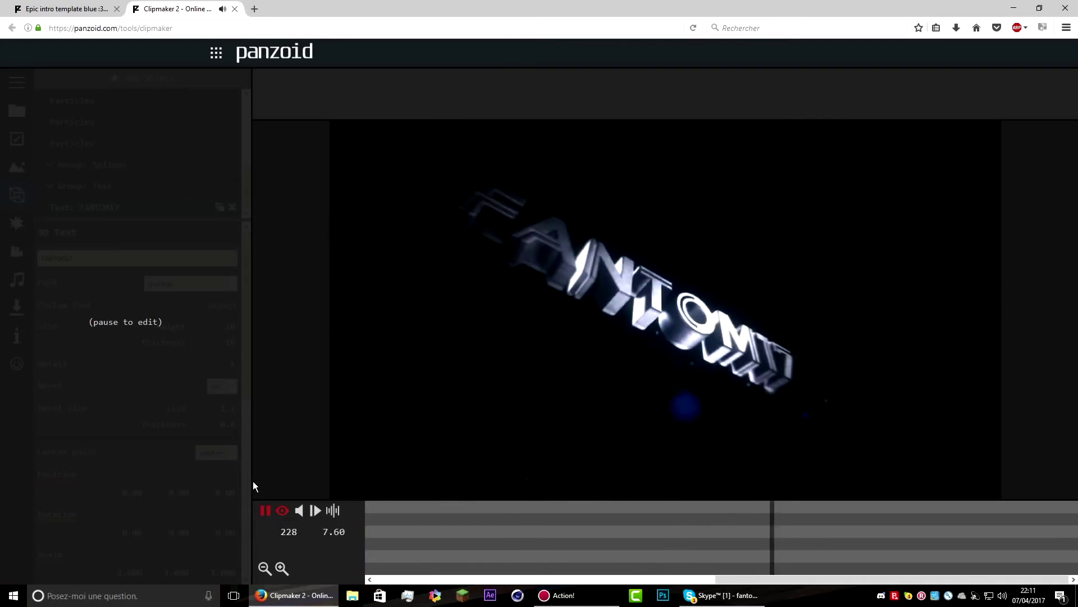
left_click(264, 510)
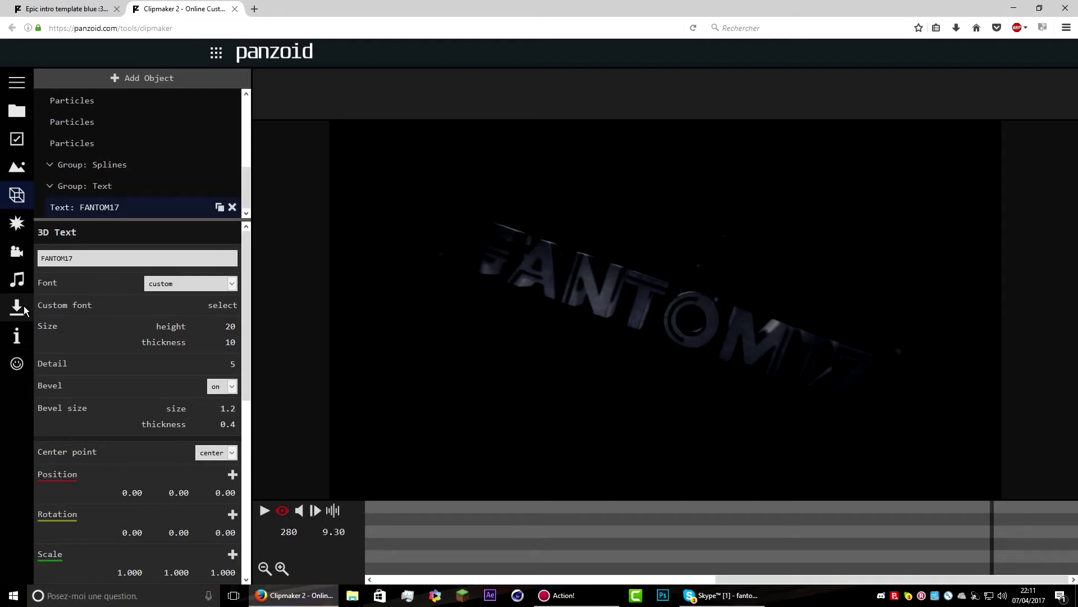
Look at the audio track settings, and start rendering the video in balanced mode as .mkv (vp8/opus).
left_click(29, 286)
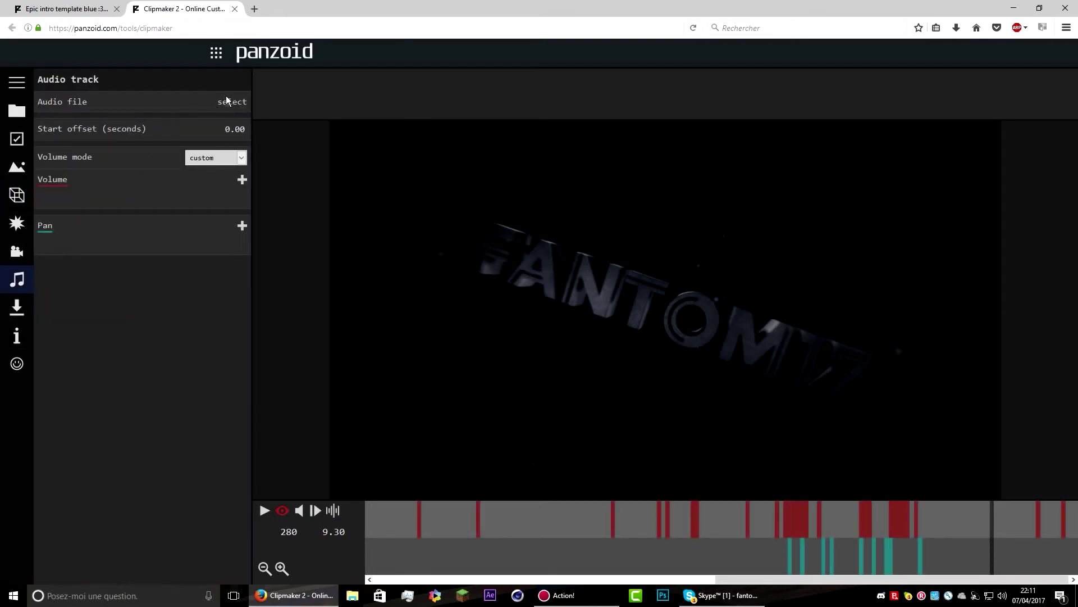
left_click(17, 307)
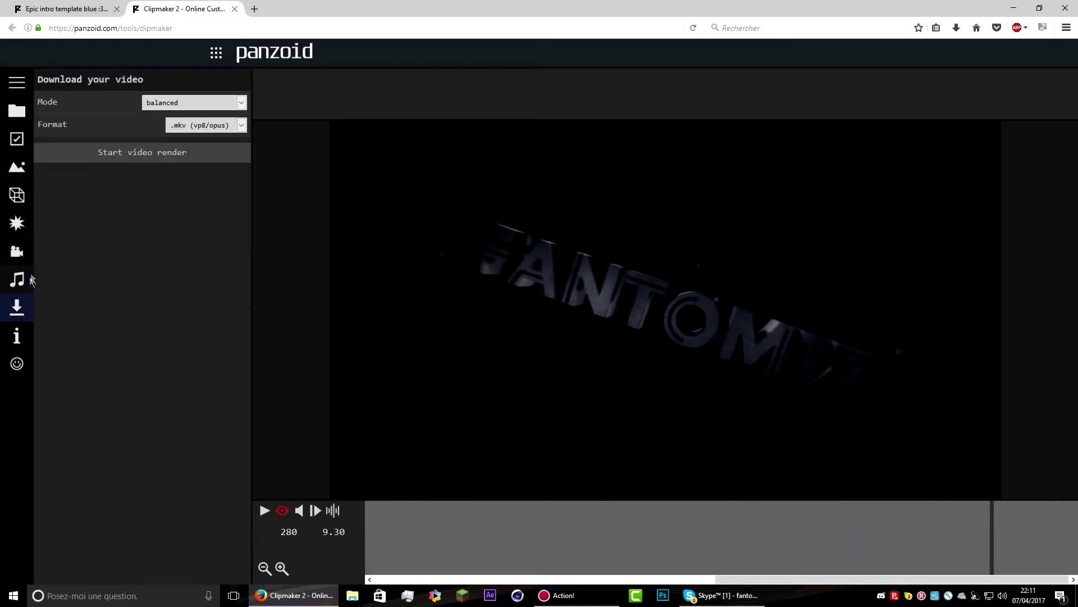
left_click(144, 153)
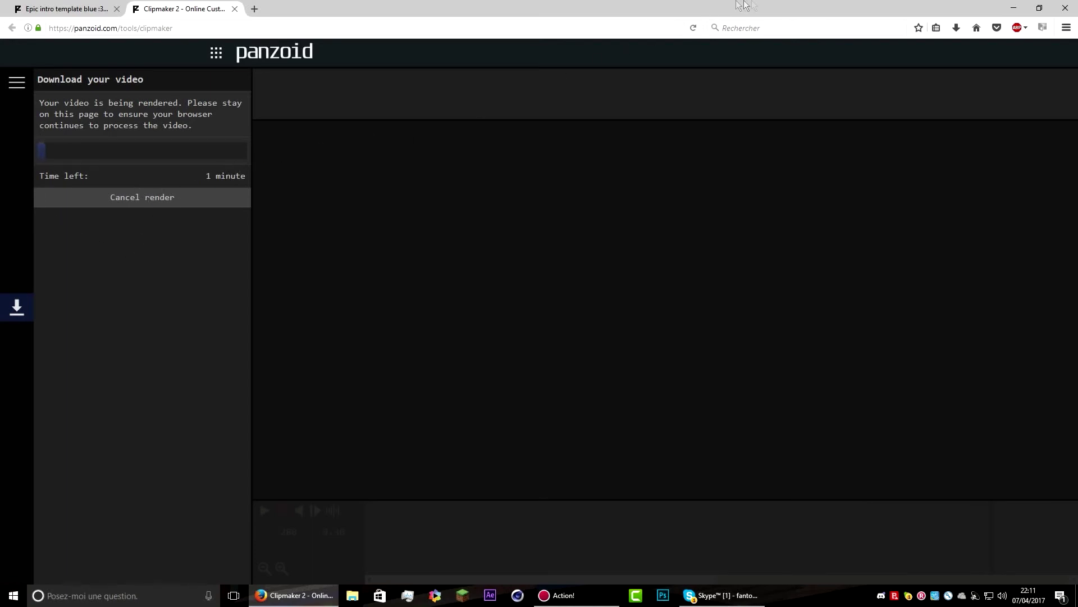
Minimize the browser while the render runs, and play video.mkv from the desktop in VLC media player.
left_click(1046, 7)
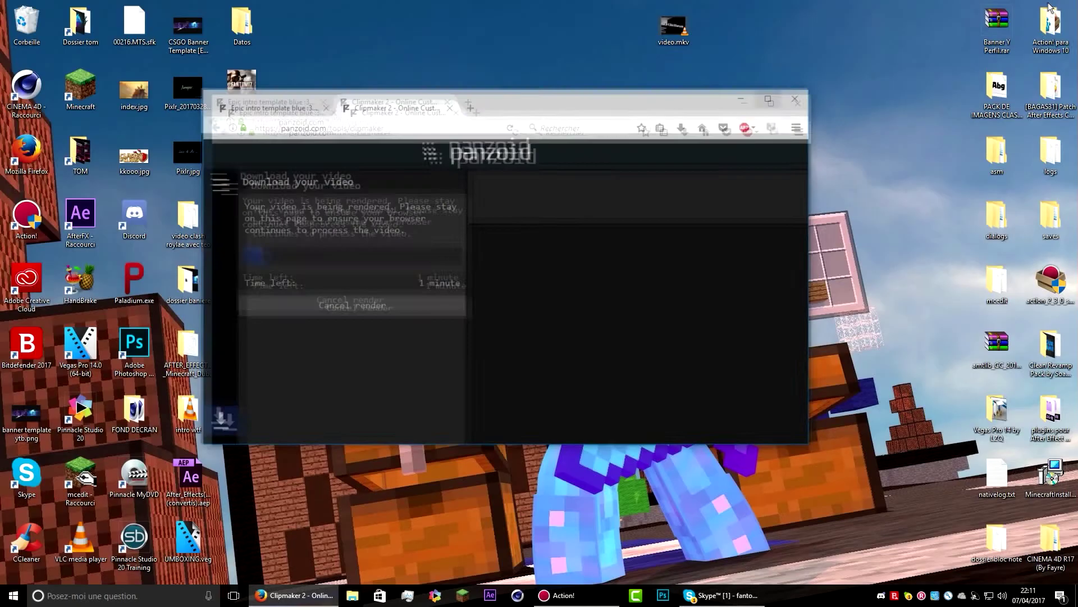
left_click_drag(684, 122, 684, 225)
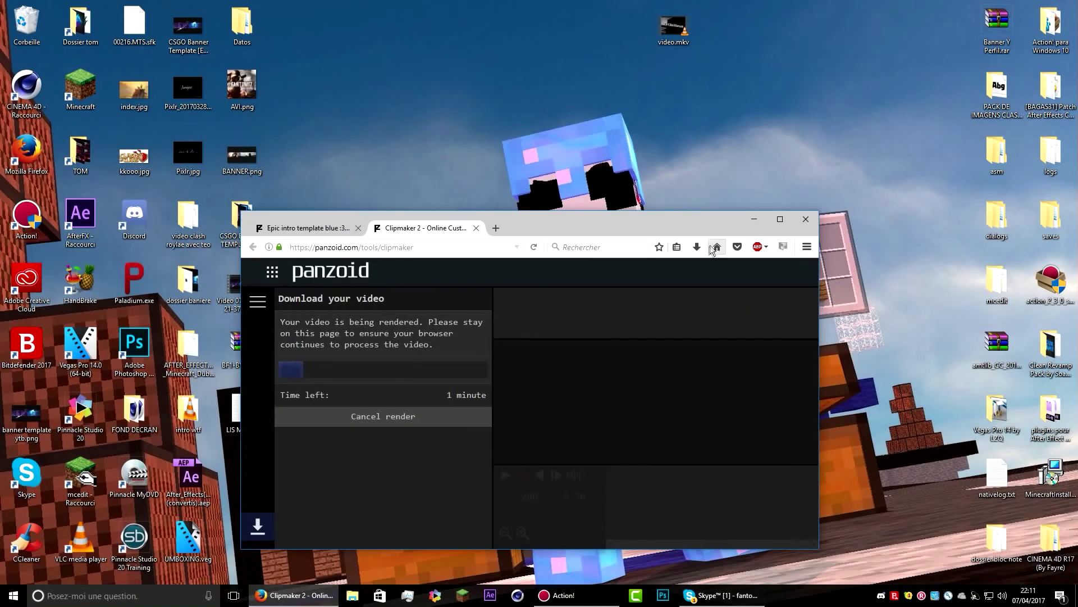
left_click(754, 220)
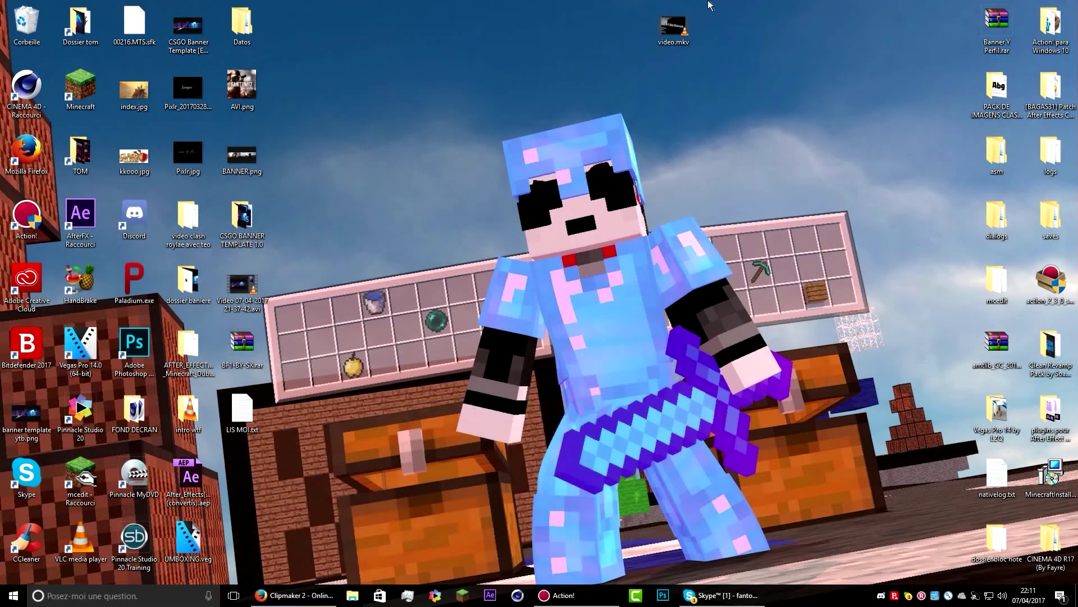
double_click(683, 26)
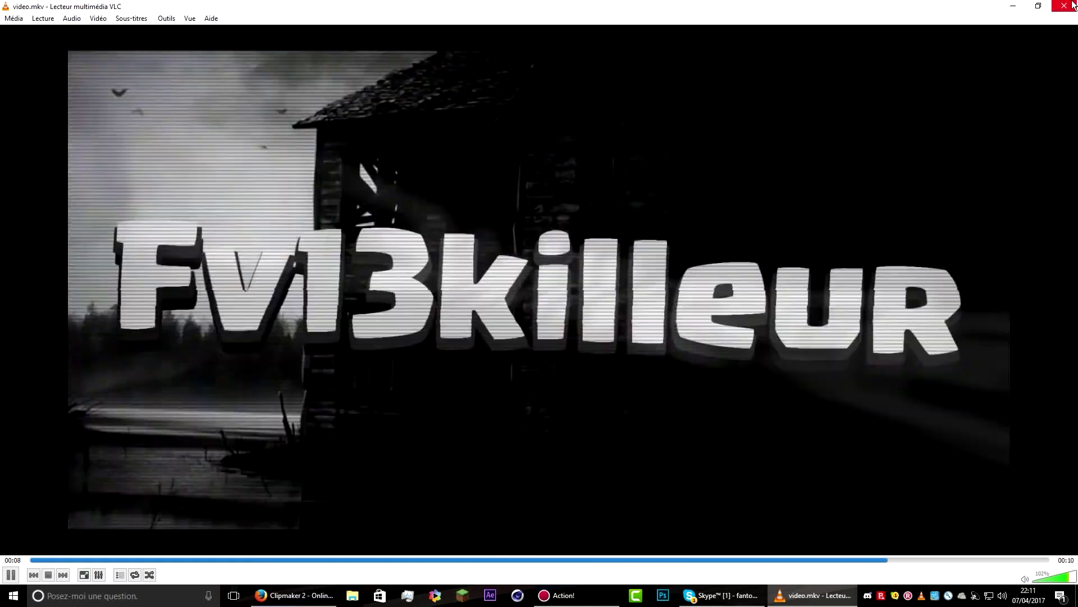
Close the VLC playback, check the render progress in the browser, and minimize the browser again.
left_click(1061, 5)
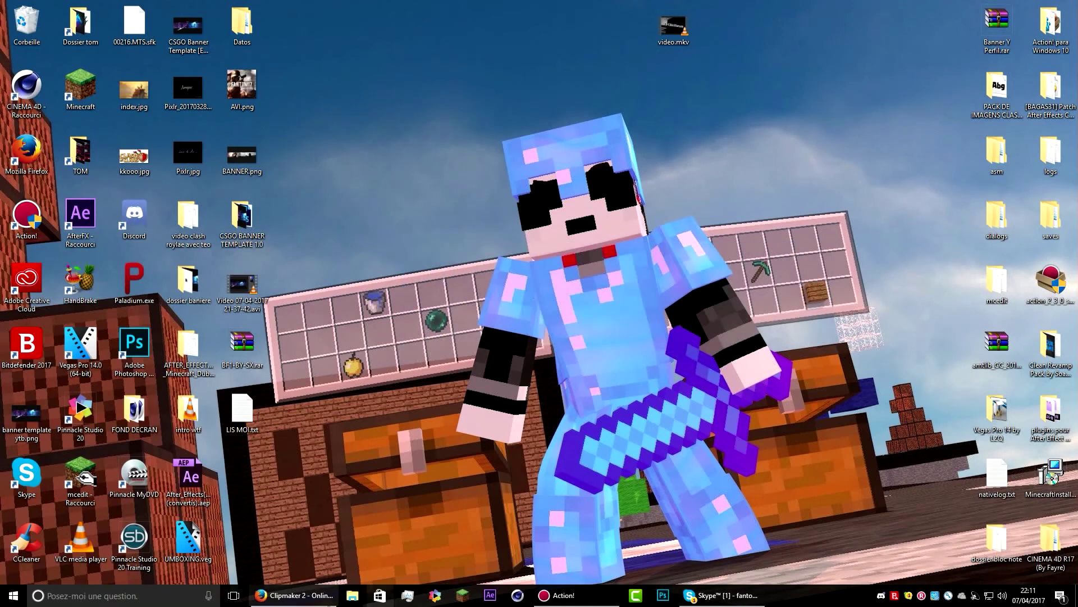
left_click(329, 598)
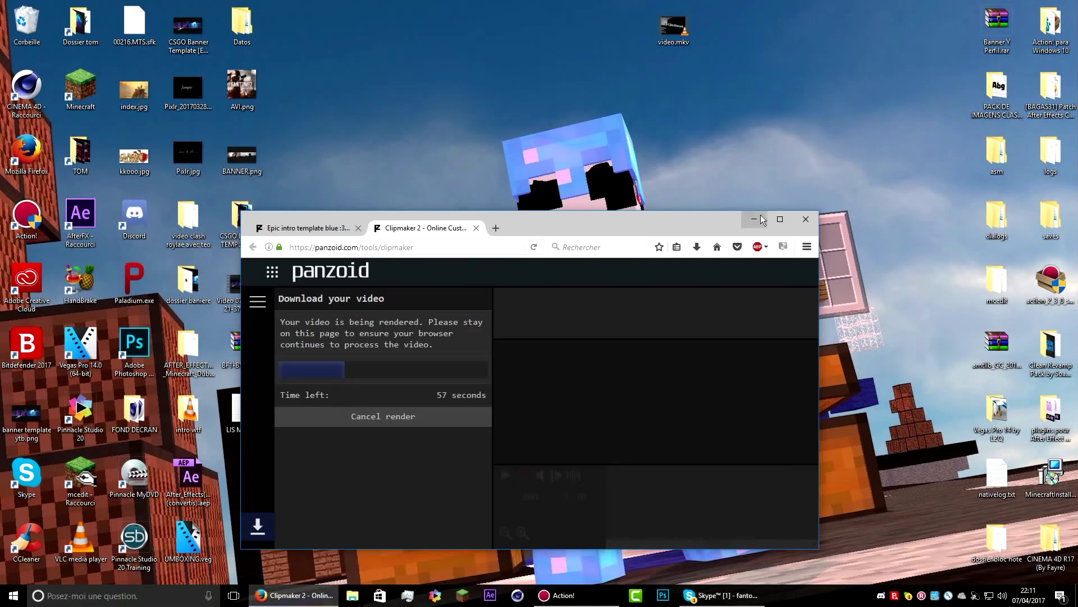
left_click(763, 220)
left_click_drag(720, 227, 829, 291)
left_click_drag(871, 329, 886, 345)
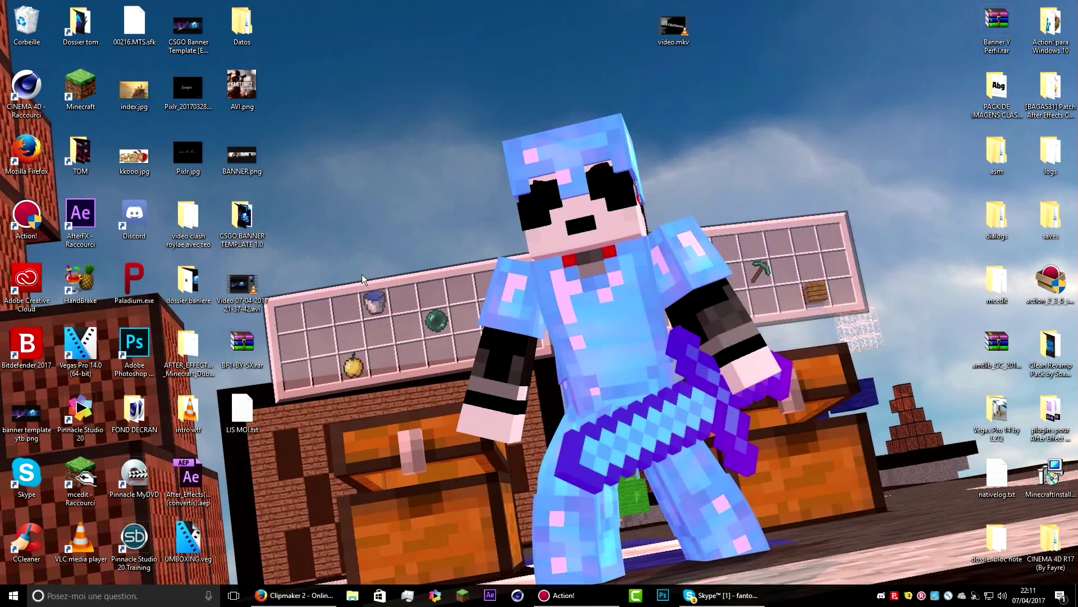
left_click_drag(362, 274, 592, 366)
left_click_drag(364, 199, 728, 423)
right_click(631, 258)
left_click(592, 255)
left_click_drag(431, 62, 574, 238)
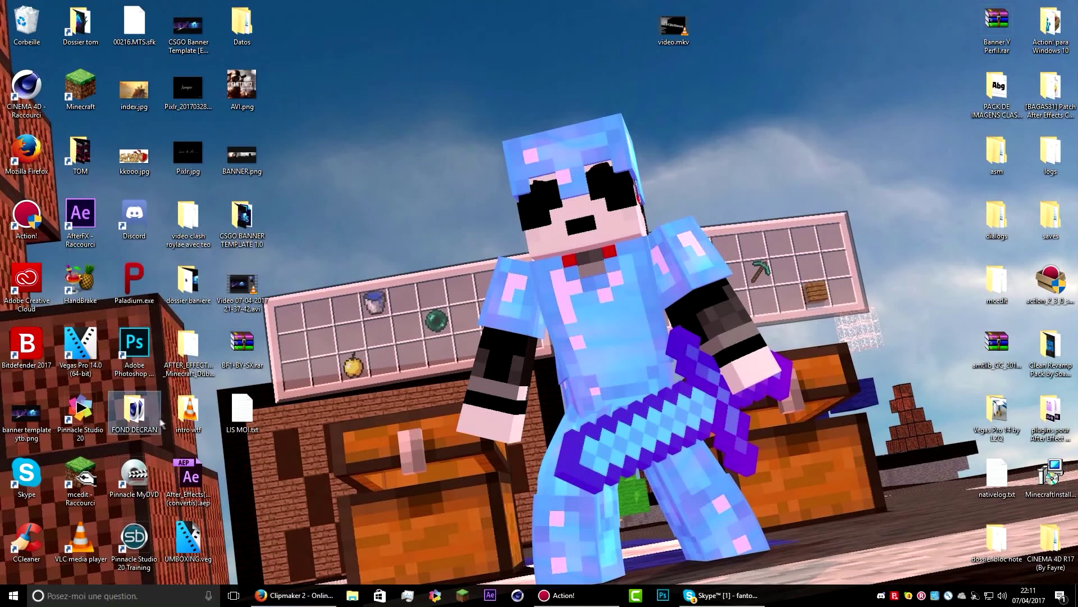
Open the FOND DECRAN folder from the desktop and view the images index.tif, FONT CRAN.tif and index.png one after another.
double_click(135, 412)
double_click(604, 320)
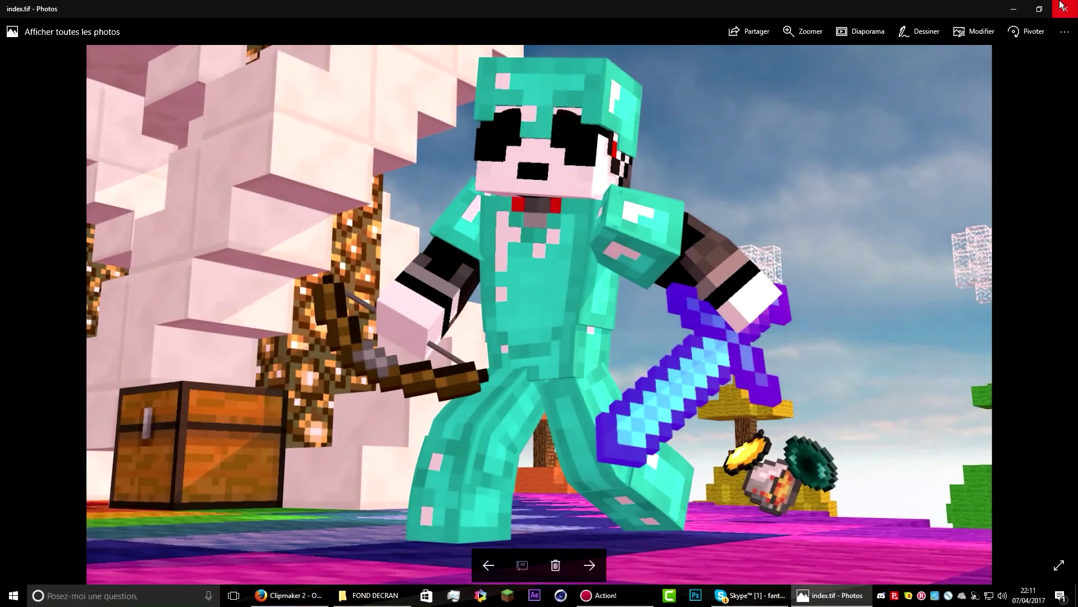
left_click(1062, 6)
double_click(514, 296)
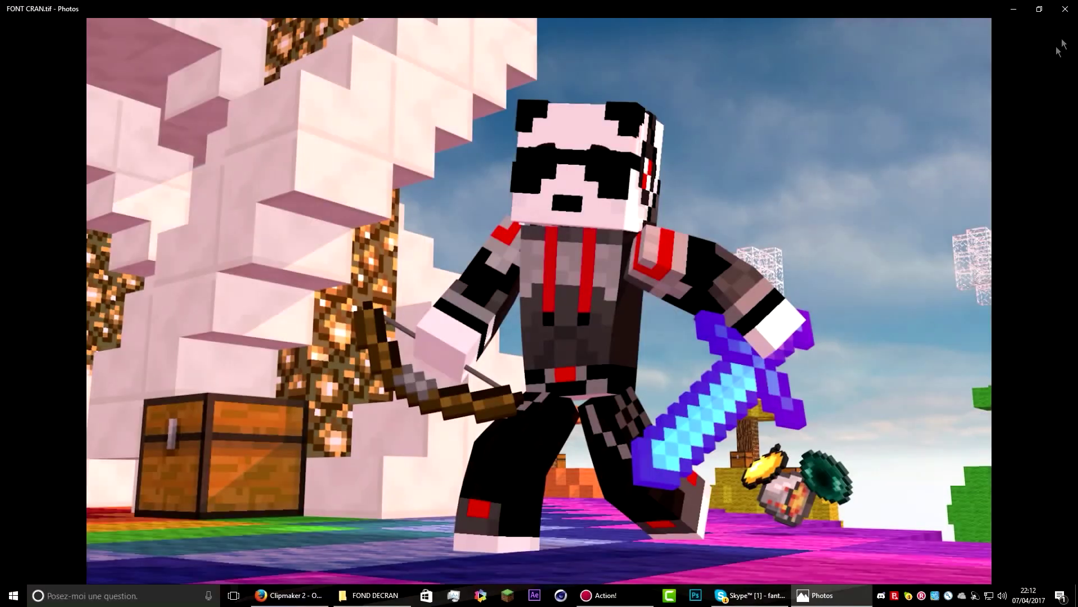
left_click(1065, 9)
double_click(555, 318)
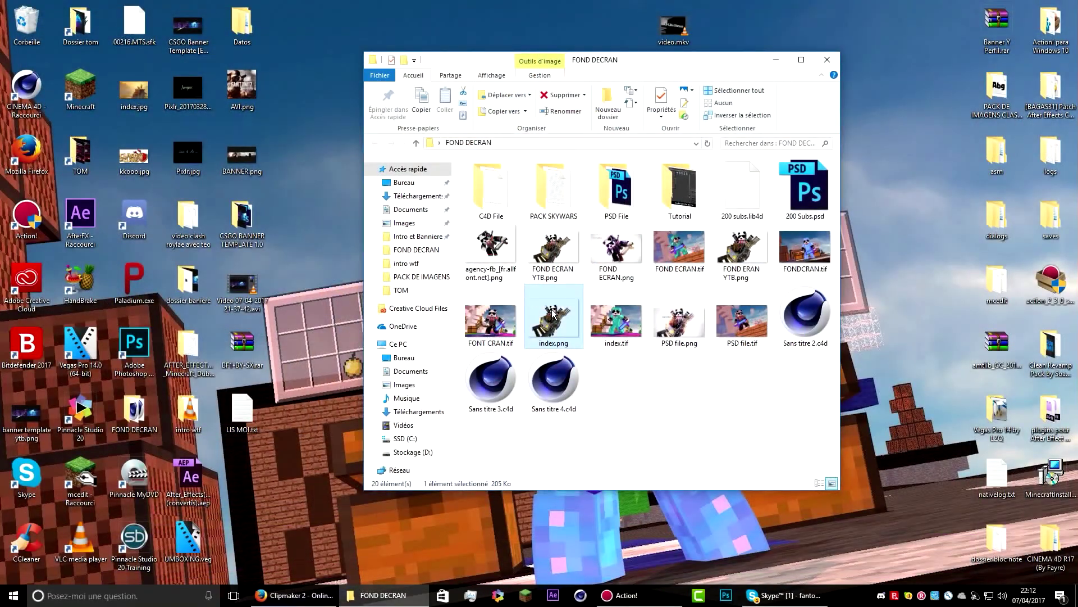
left_click(1065, 9)
View PSD file.png, FOND ECRAN.tif and FOND ECRAN.png from the FOND DECRAN folder, closing each image after viewing.
left_click(679, 323)
double_click(680, 323)
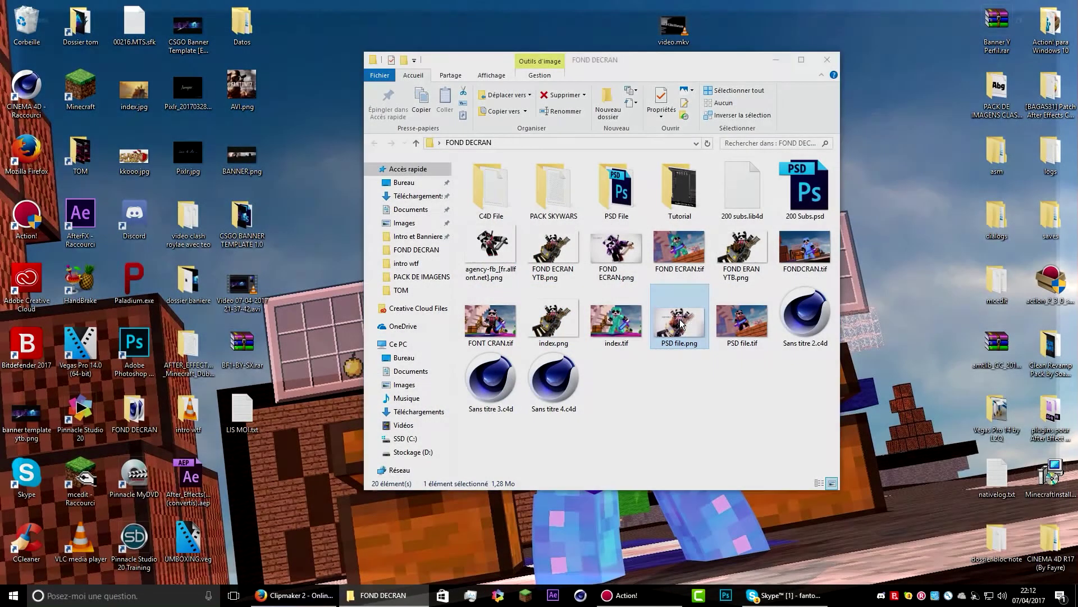
left_click(1063, 9)
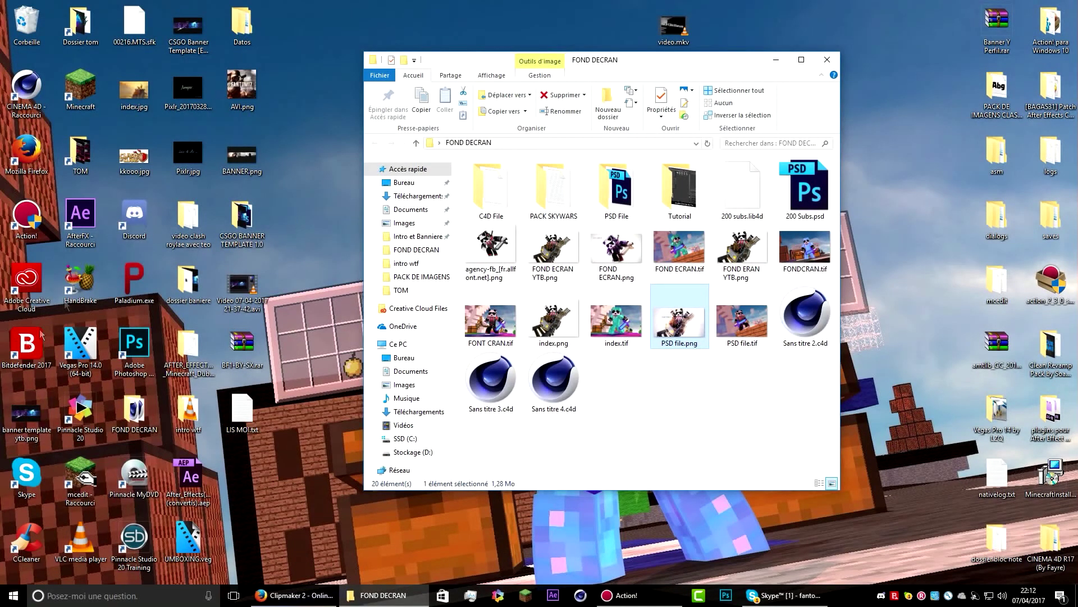
double_click(674, 251)
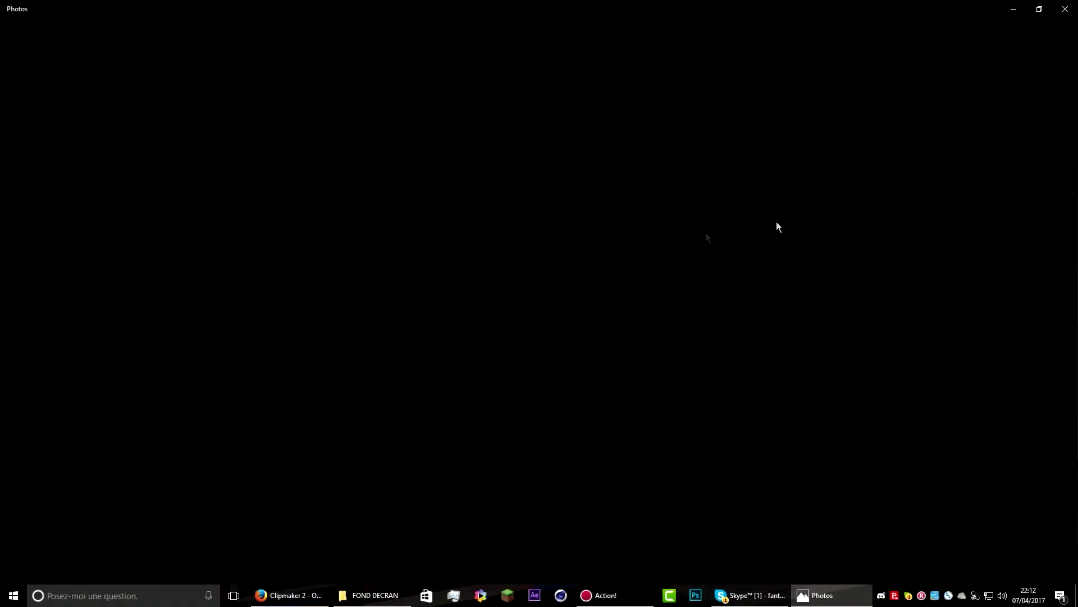
left_click(1063, 9)
left_click_drag(727, 64, 759, 155)
double_click(661, 333)
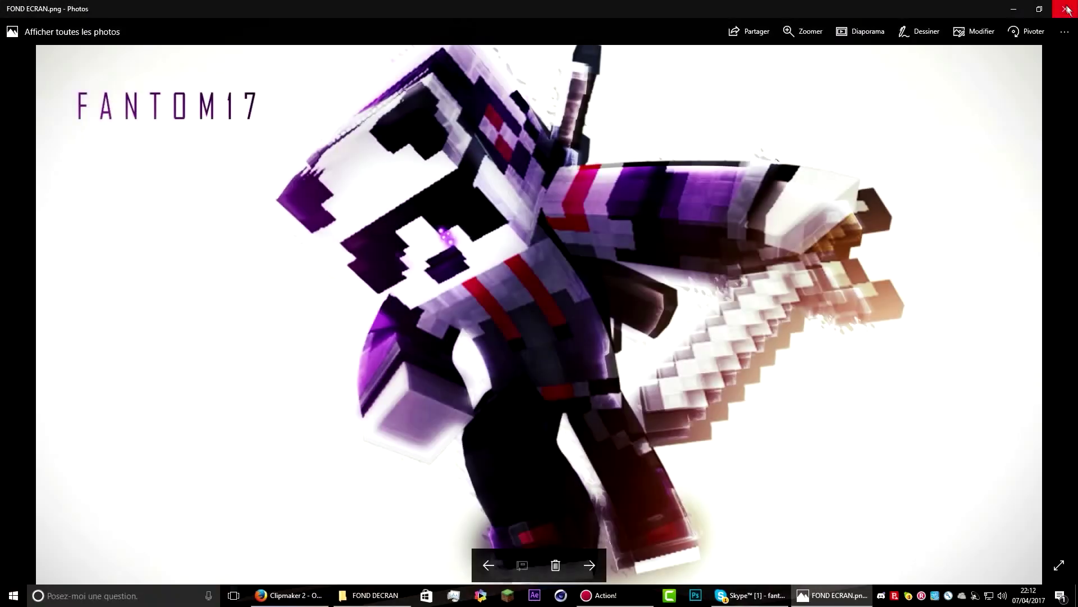
left_click(1065, 8)
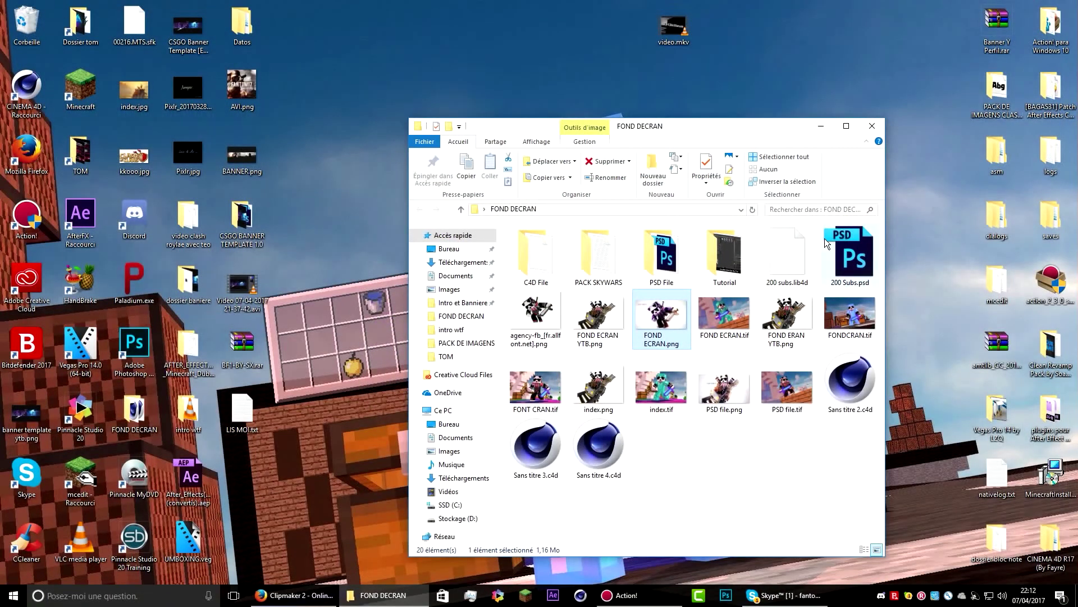
Play Tutorial.mp4 from the Tutorial subfolder, skip to about 01:09, and close the video and the folder window.
double_click(713, 256)
double_click(556, 247)
left_click(337, 560)
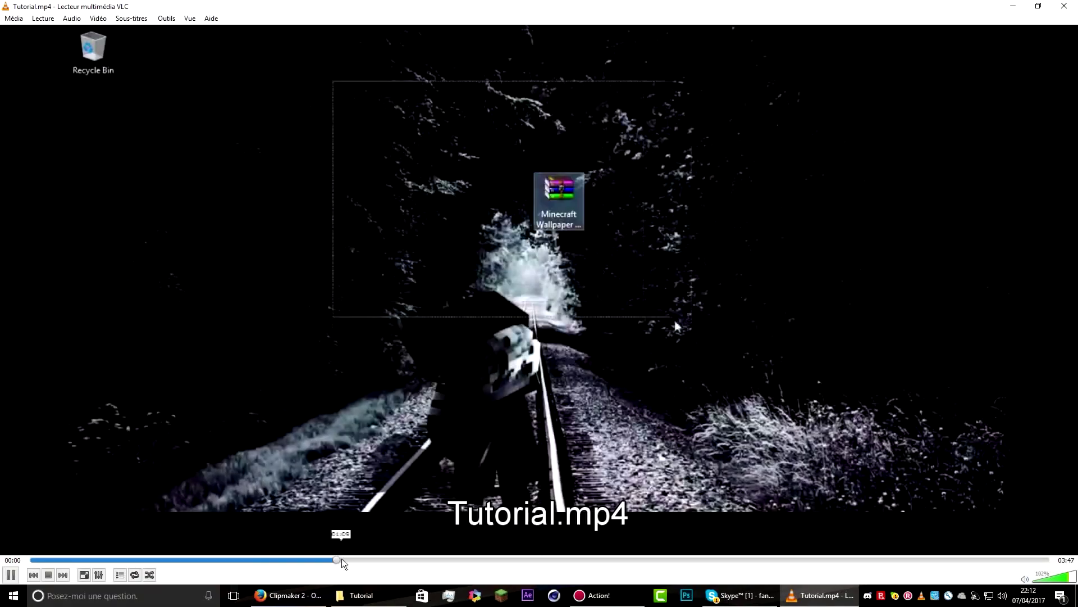
left_click(1063, 6)
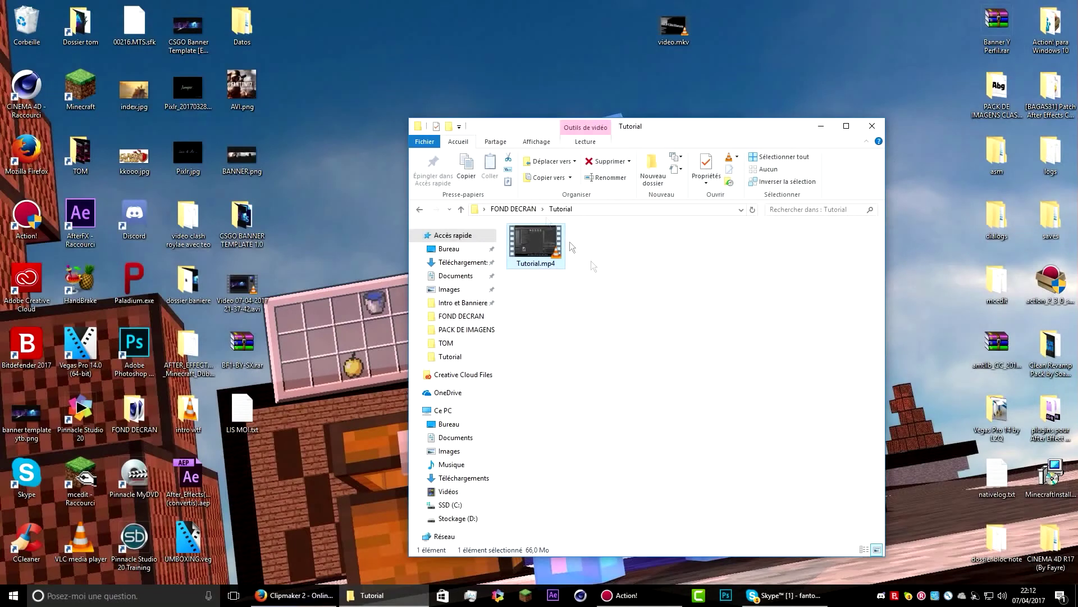
left_click(417, 210)
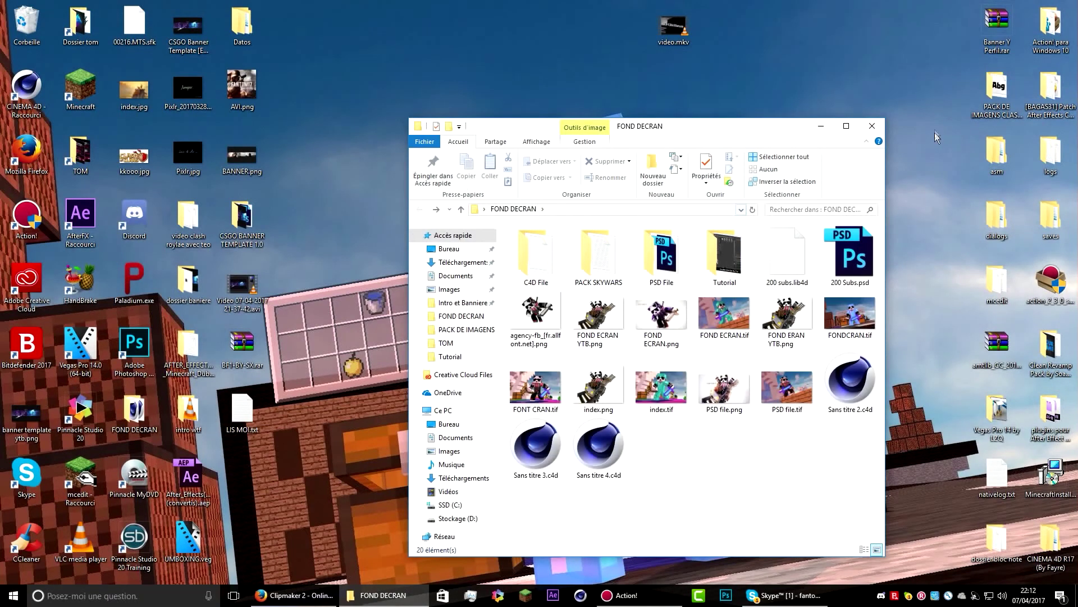
left_click(872, 125)
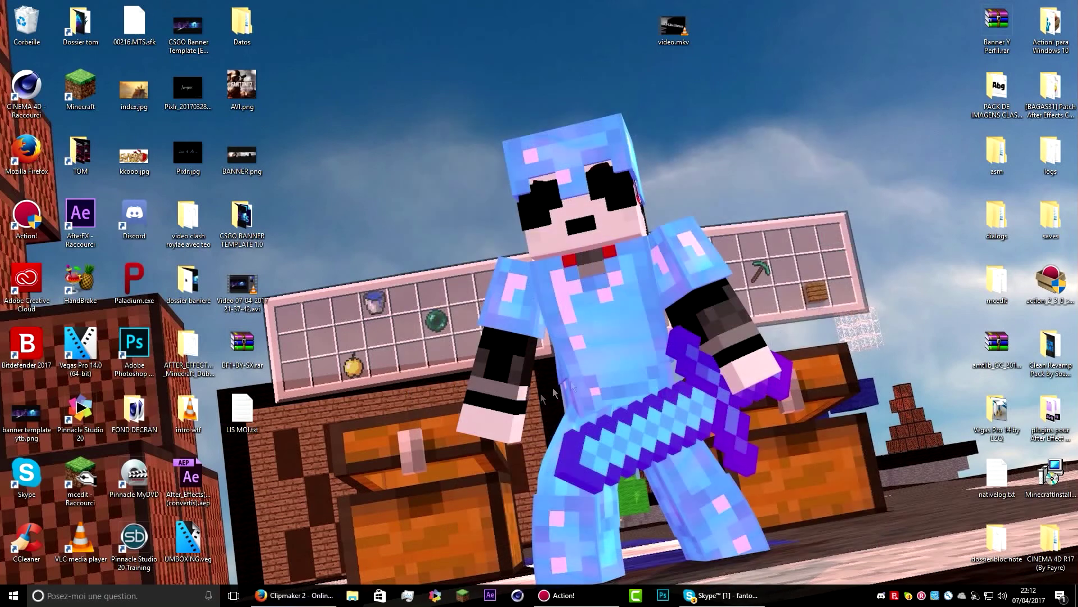
Return to the browser, download the finished render, and open video.mkv with VLC media player.
left_click(337, 597)
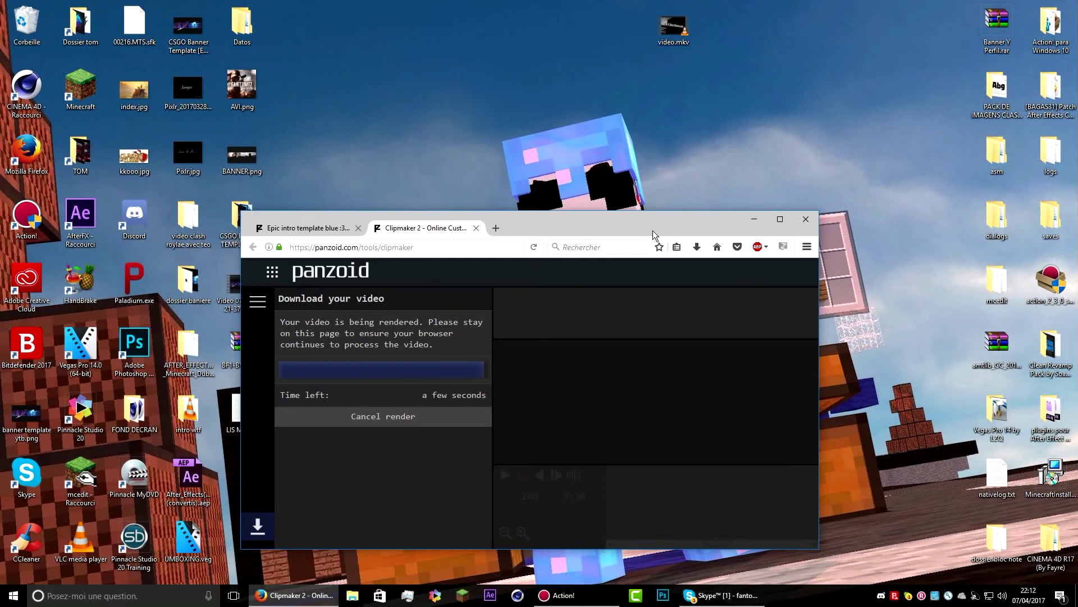
left_click_drag(659, 222, 662, 197)
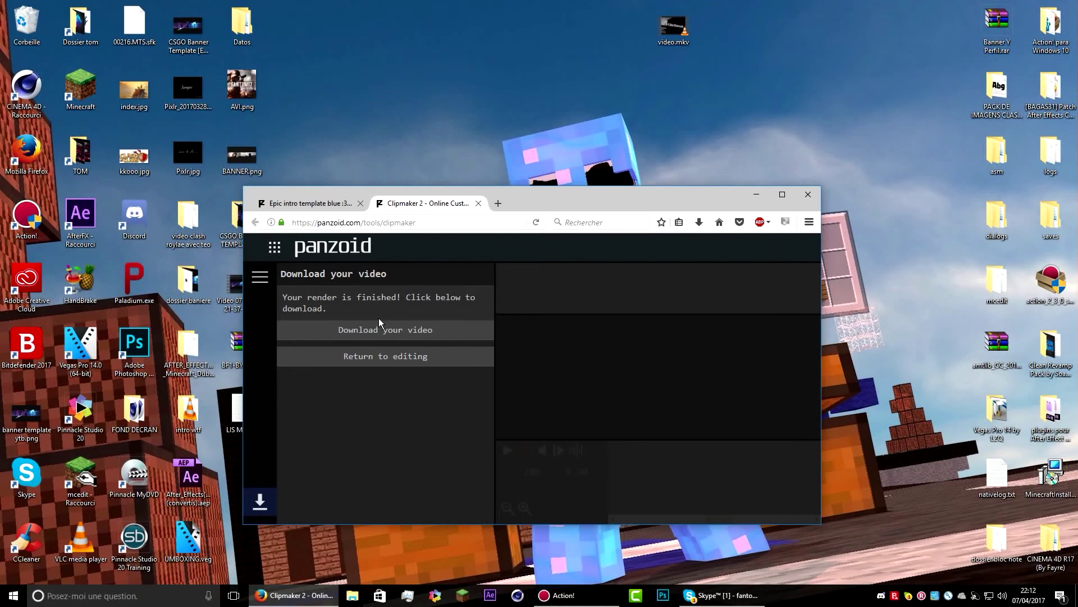
left_click(384, 332)
left_click(789, 193)
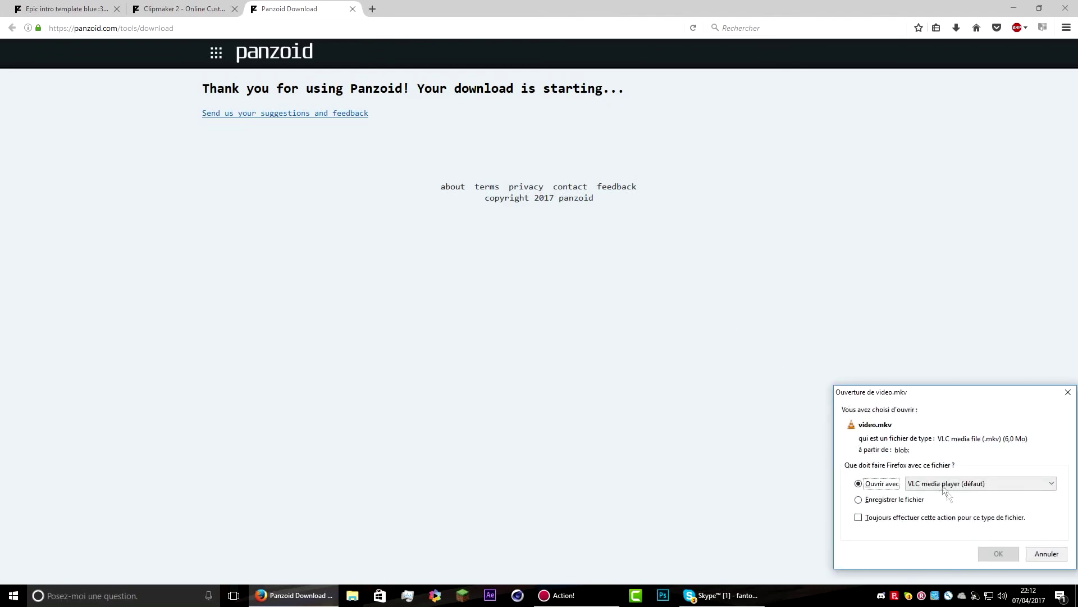
left_click(992, 554)
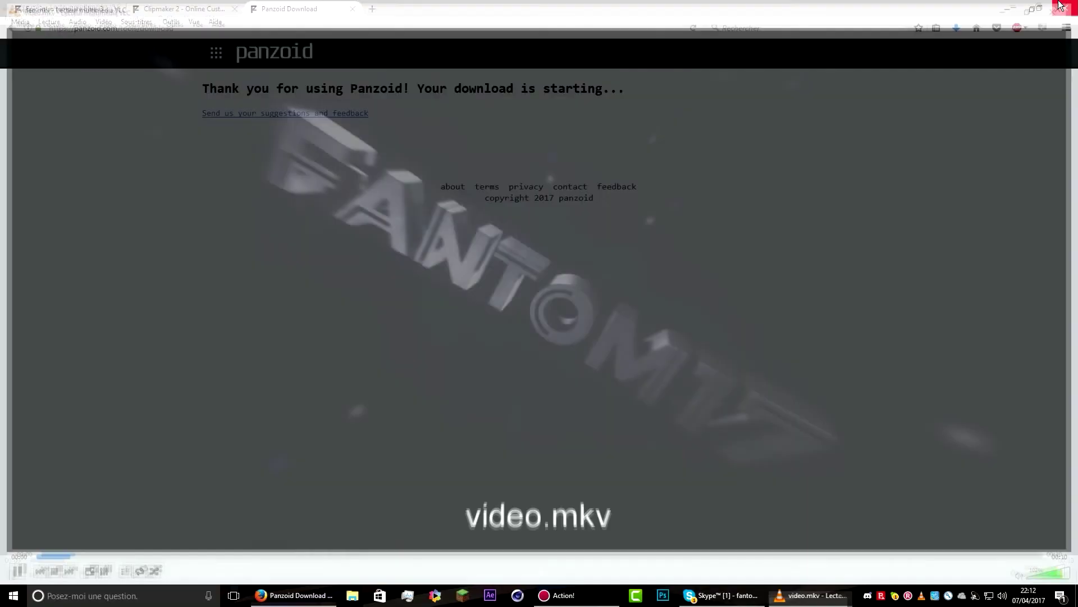
Close the VLC playback and shrink the browser window so the desktop is accessible above it.
left_click(1060, 6)
left_click(1036, 9)
left_click_drag(695, 207, 716, 308)
Try to move the newly downloaded video.mkv from the browser's downloads to the desktop, and dismiss the file replacement.
left_click(706, 328)
left_click_drag(652, 373, 655, 188)
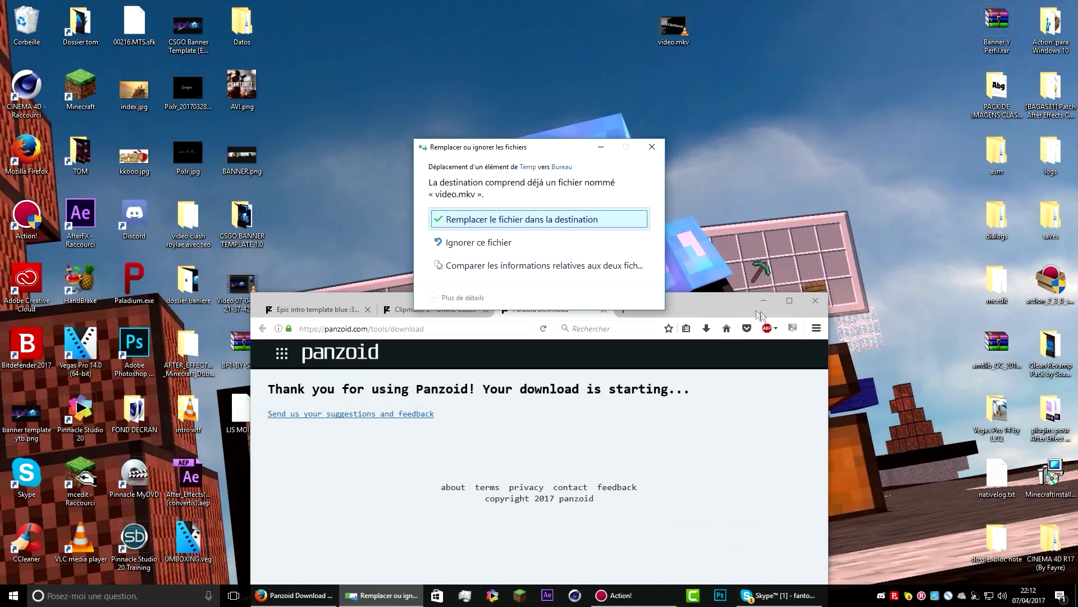
left_click(653, 147)
Rename the existing video.mkv on the desktop as YTB.mkv.
right_click(686, 37)
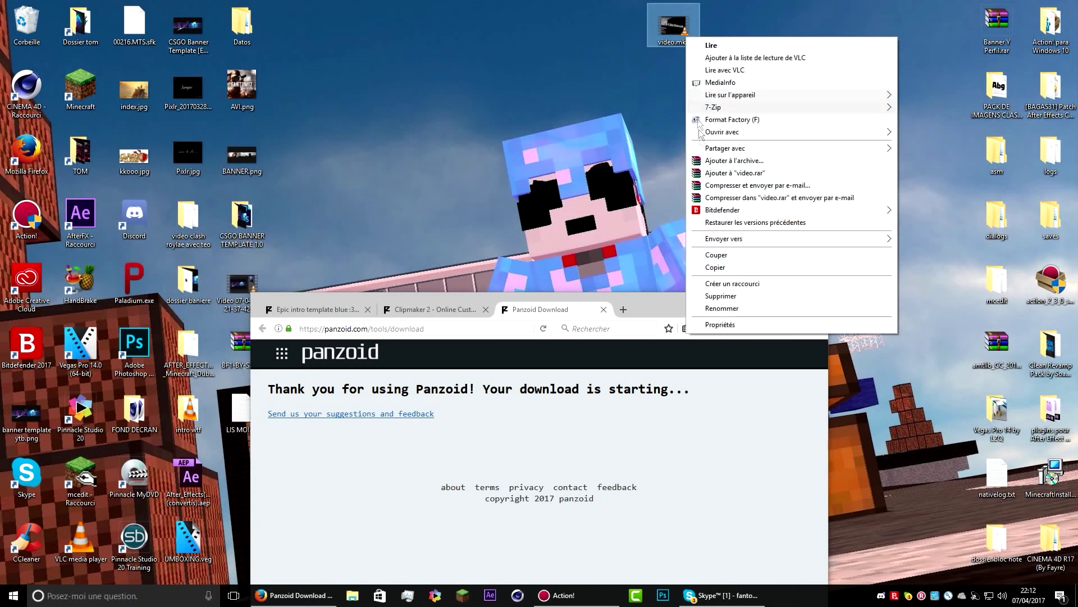
left_click(742, 308)
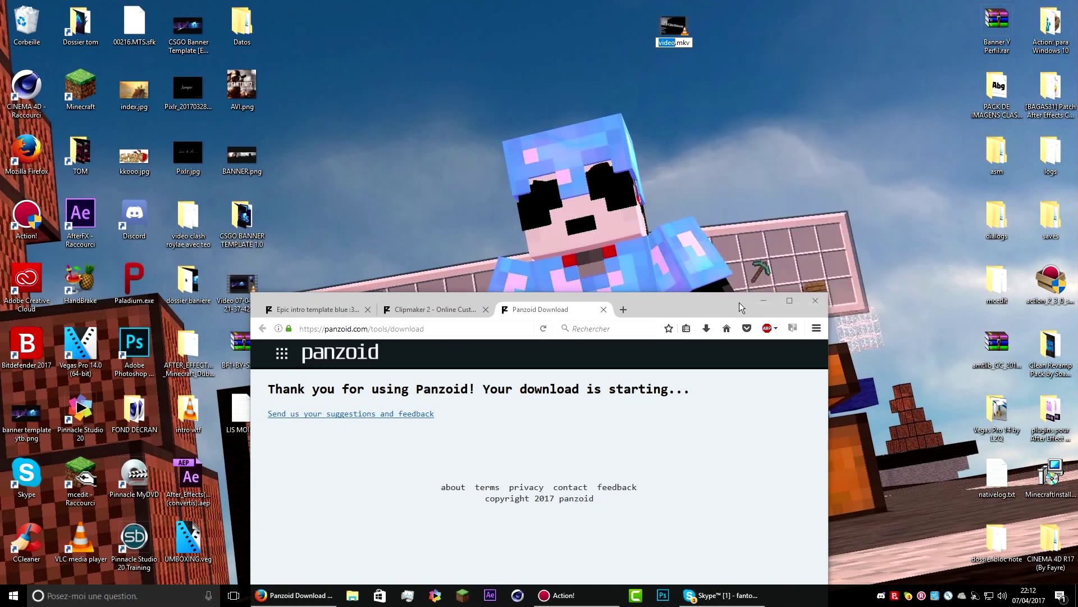
type("YTB")
key("Return")
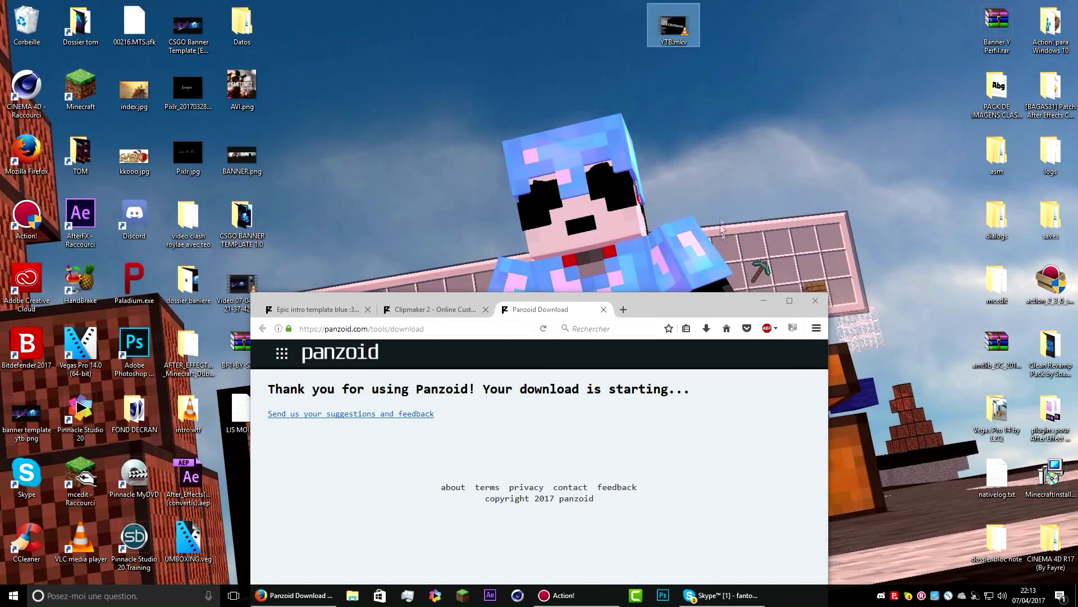
Move the newly downloaded video.mkv from the browser's downloads to the desktop, and minimize the browser.
left_click(707, 328)
left_click_drag(663, 353, 725, 257)
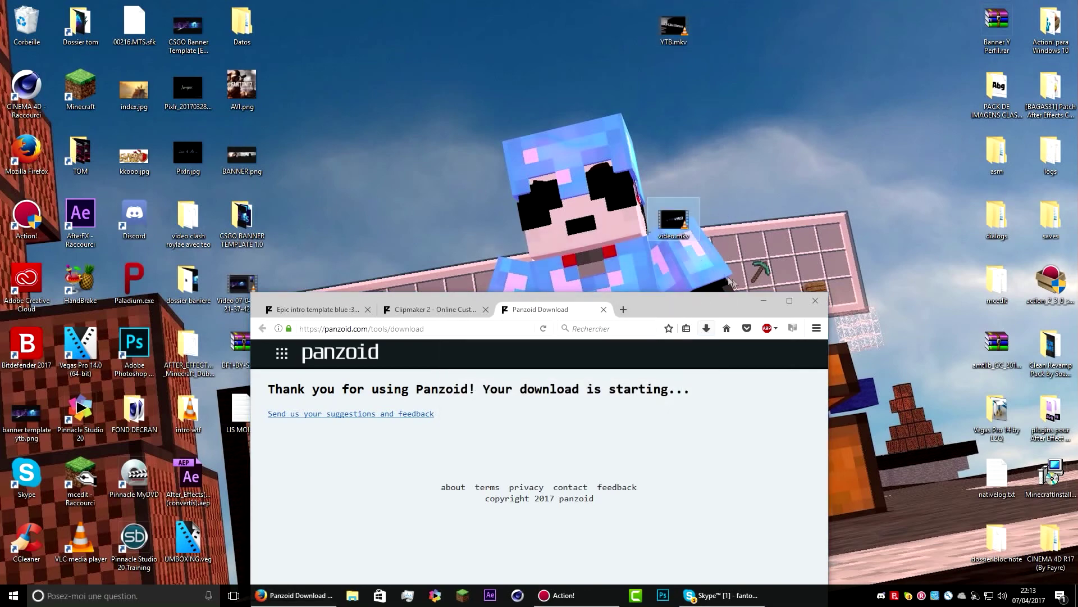
left_click(762, 303)
Rename the new video.mkv on the desktop as INTRO DU TONERERE.mkv.
right_click(673, 222)
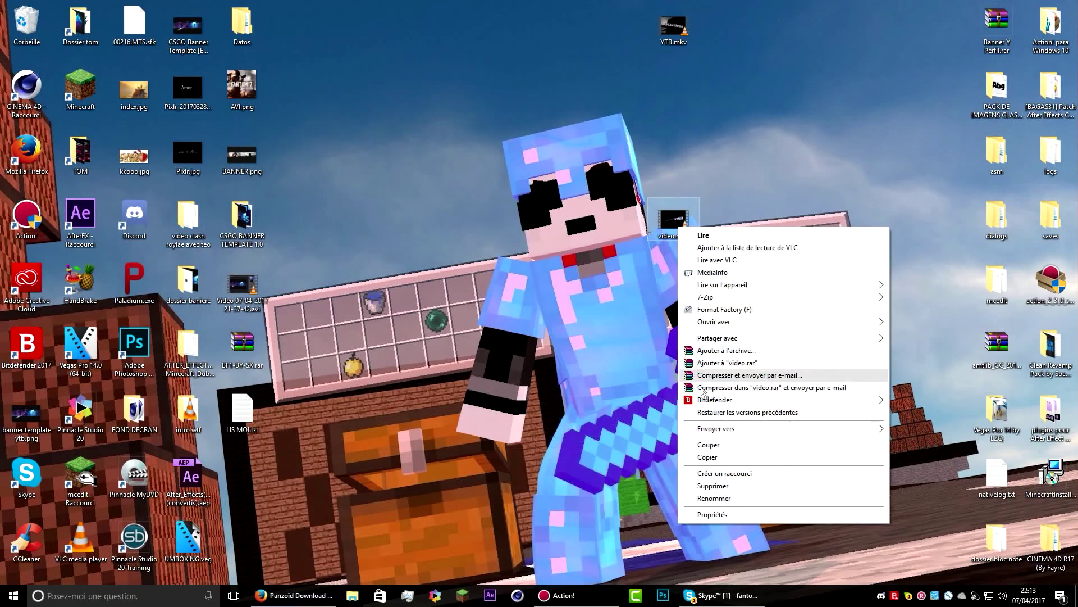
left_click(716, 497)
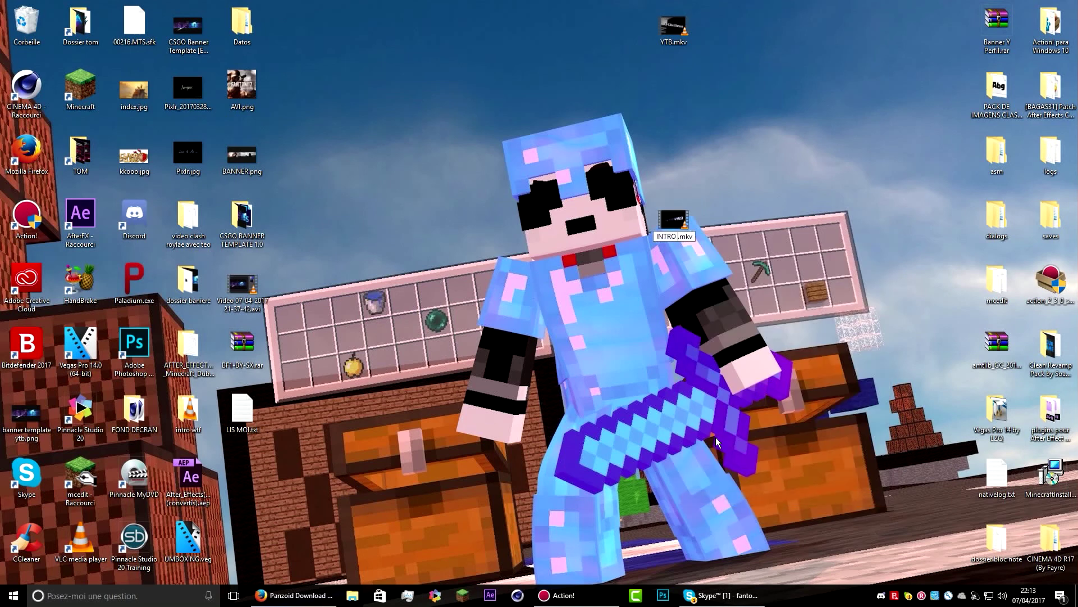
type("INTRO DU TONERER")
key("Return")
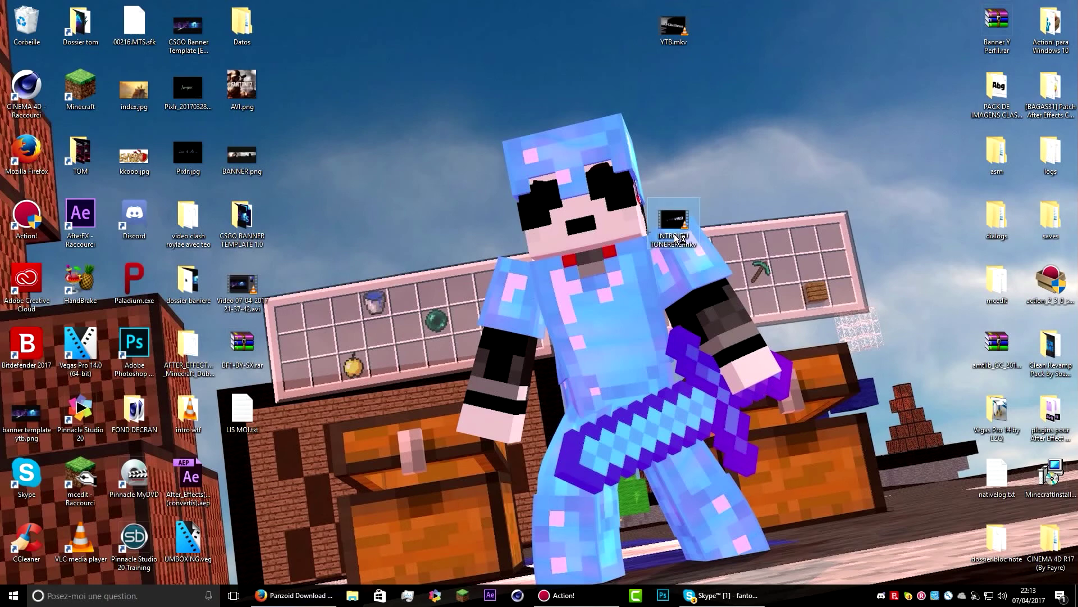
Play INTRO DU TONERERE.mkv in full screen in VLC media player, and close the player.
double_click(675, 225)
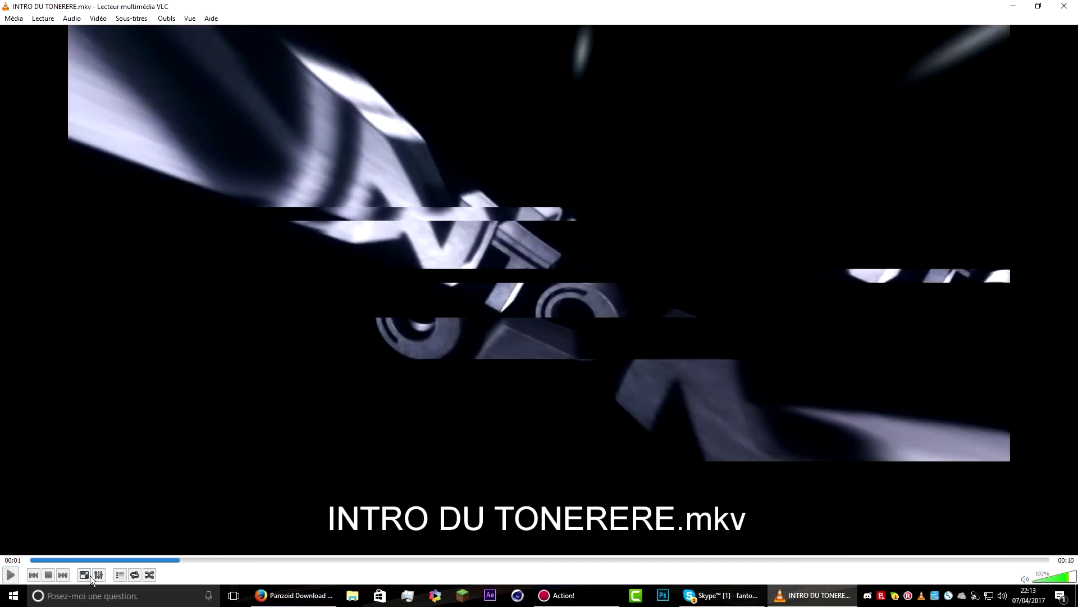
left_click(83, 575)
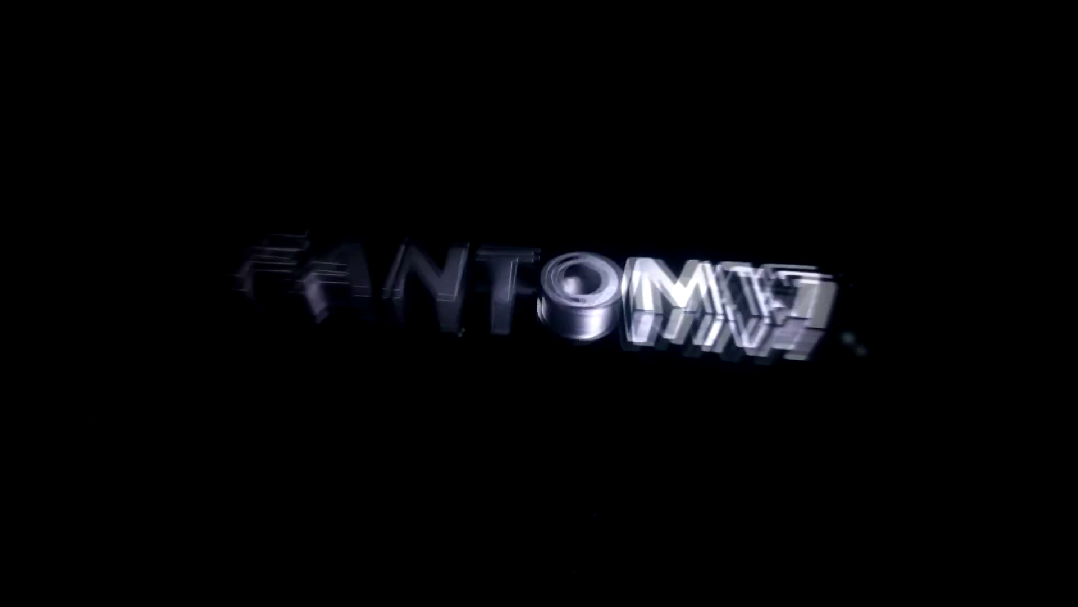
key("Escape")
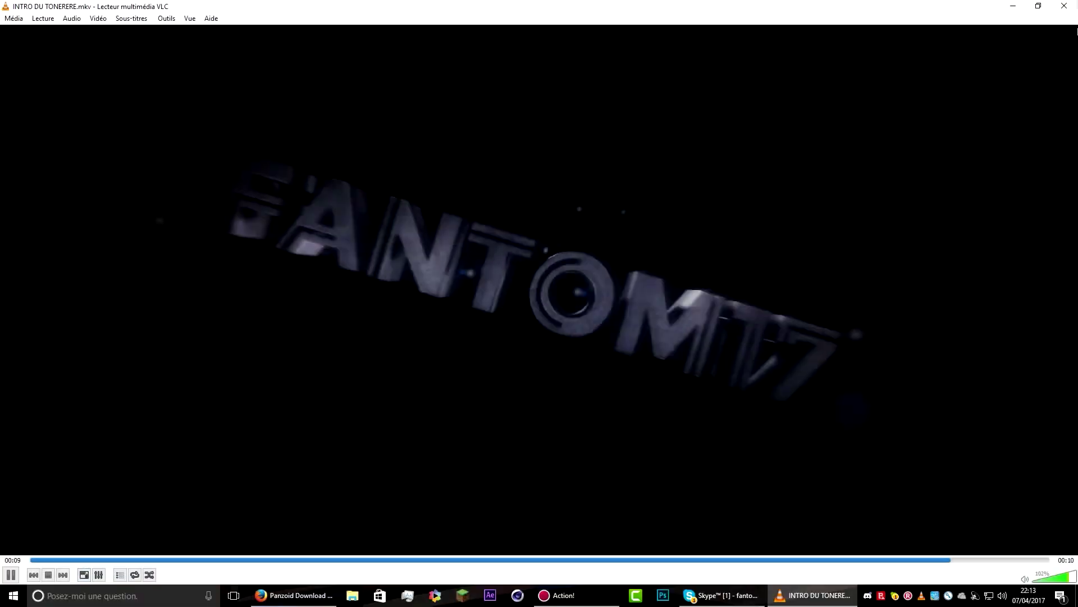
key("alt+F4")
Switch back to the browser, close the Panzoid Download and Clipmaker 2 pages, and look through the remaining page's templates.
left_click(294, 595)
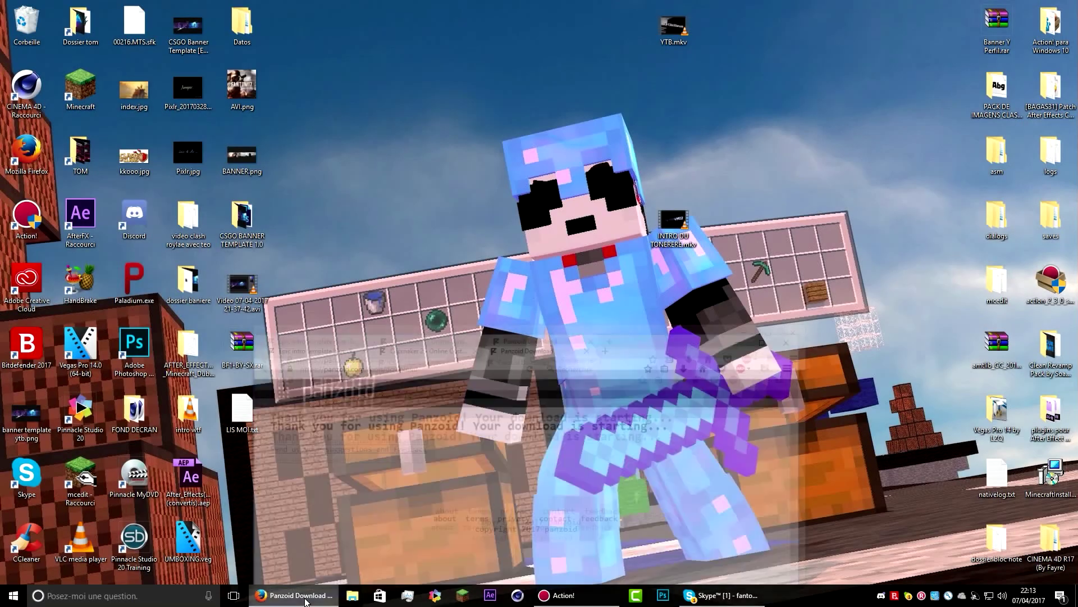
left_click_drag(652, 307, 656, 170)
left_click(608, 173)
left_click(490, 173)
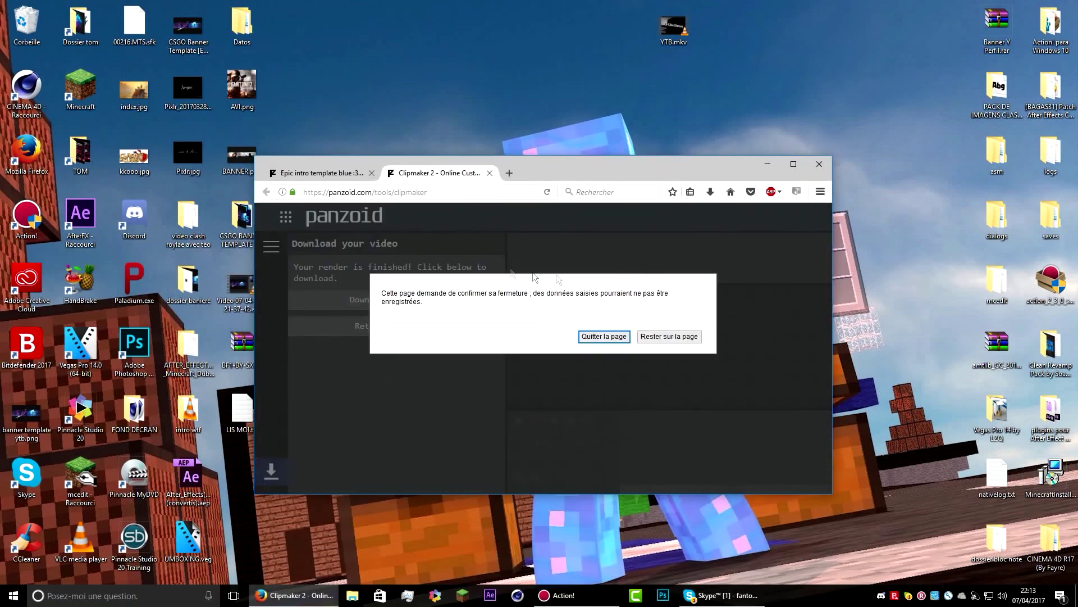
left_click(604, 337)
scroll(455, 343, "down", 4)
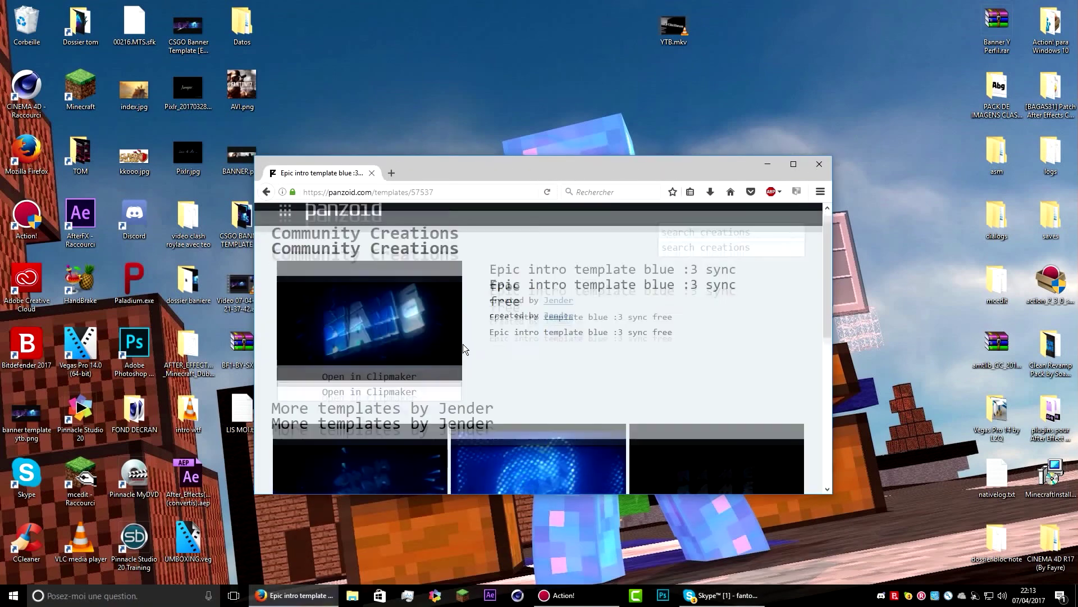
scroll(411, 386, "up", 3)
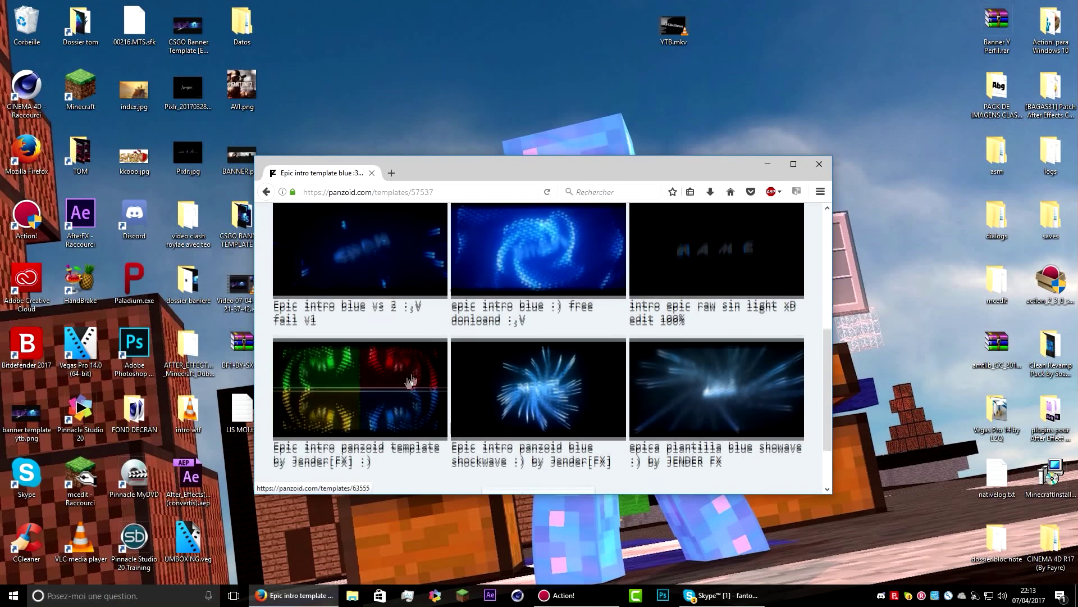
Return to Panzoid's Community Creations page and show more of the Popular templates.
left_click(267, 192)
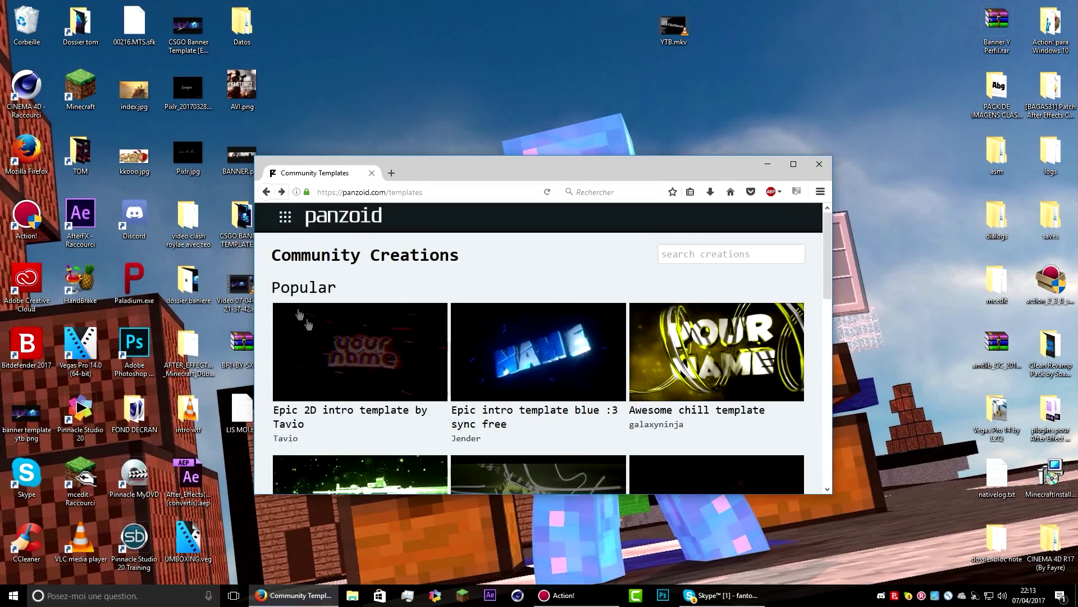
scroll(478, 406, "down", 3)
scroll(478, 406, "down", 1)
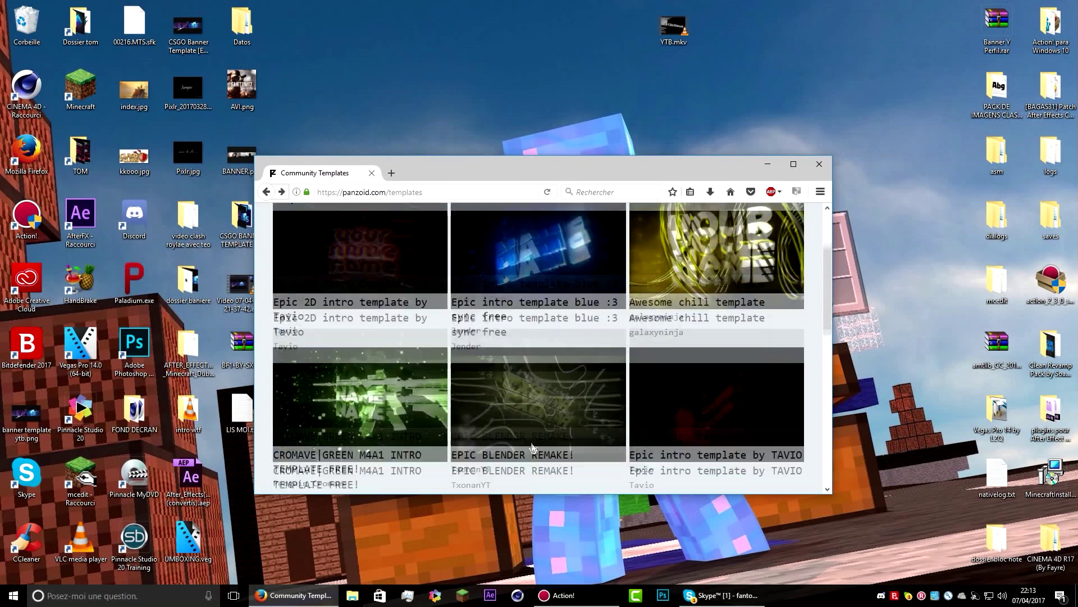
left_click(536, 369)
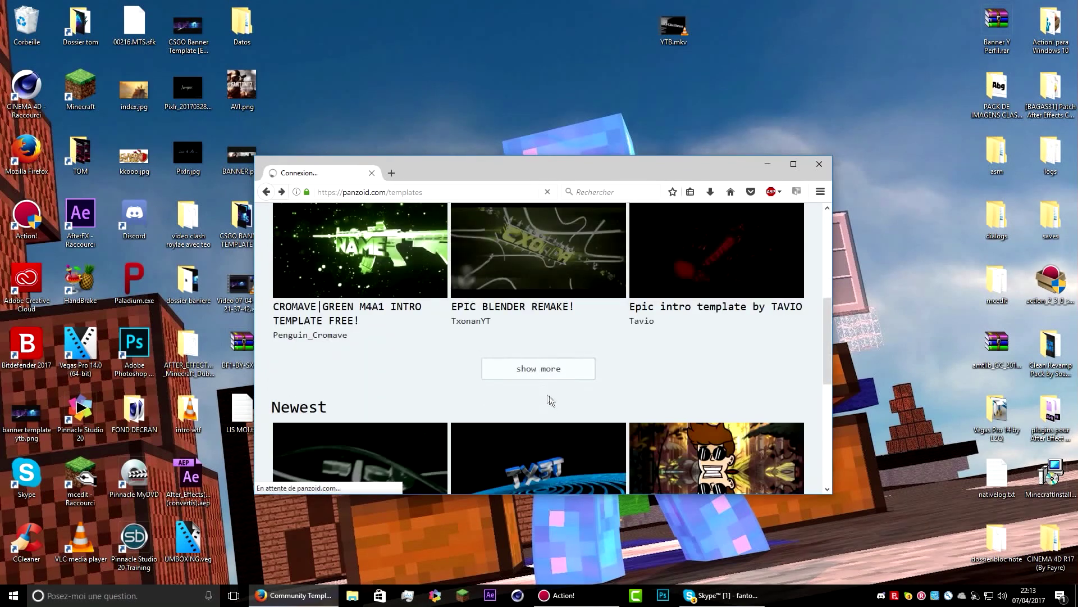
Look through the expanded popular templates, go to page 2 of the list, and look through it back to its start.
scroll(597, 413, "down", 5)
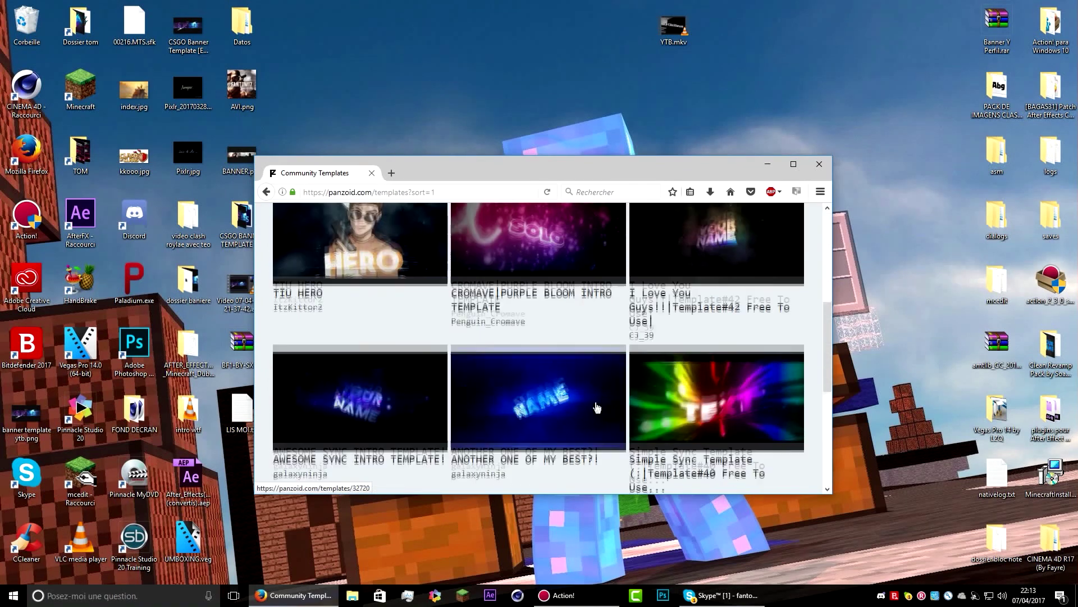
scroll(596, 413, "down", 5)
left_click(595, 428)
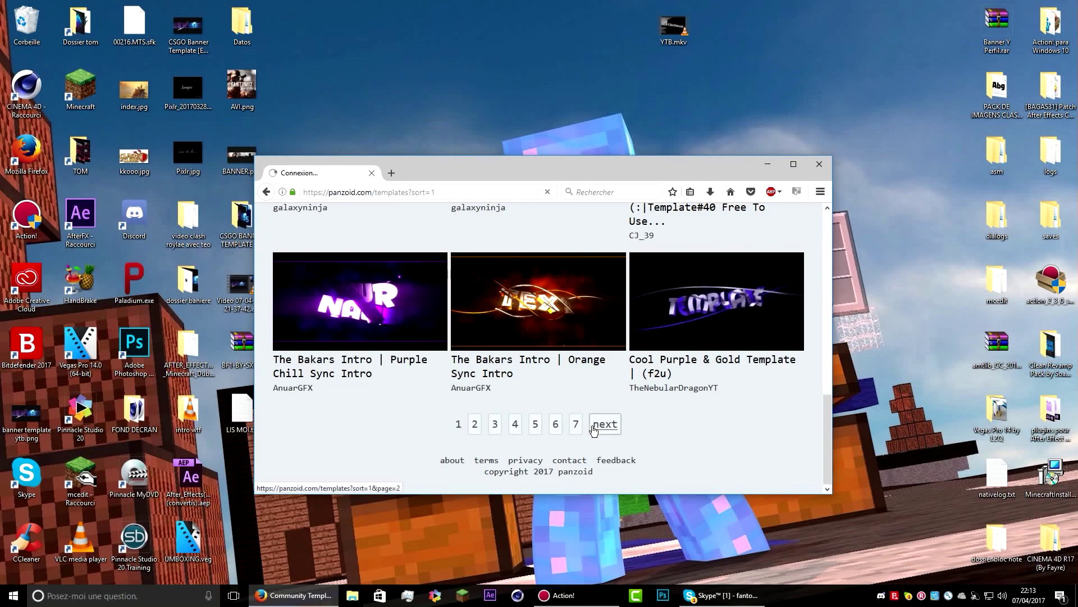
scroll(604, 435, "down", 10)
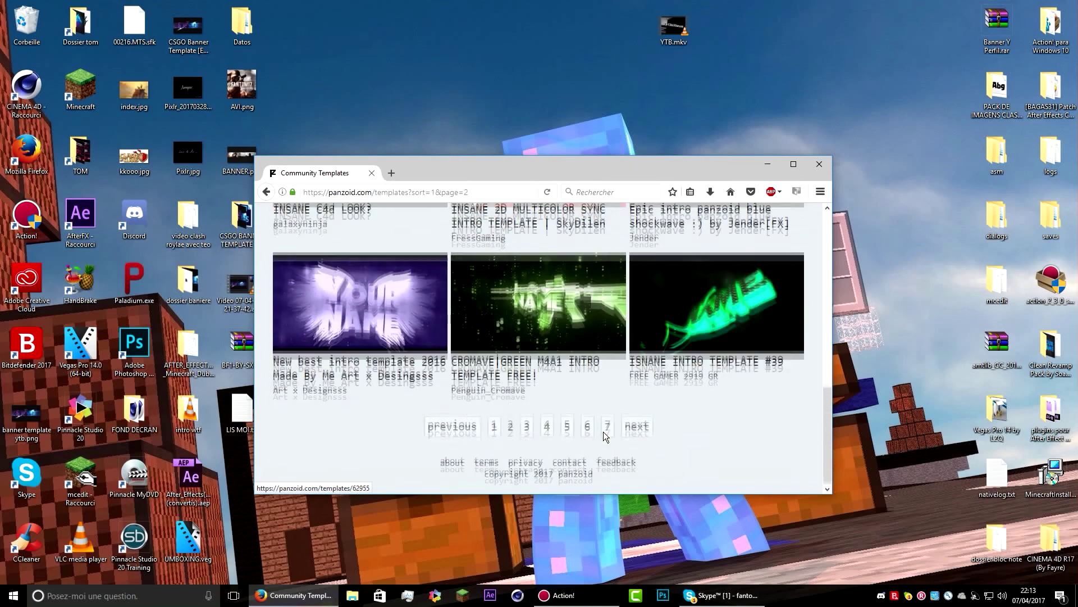
scroll(615, 419, "up", 5)
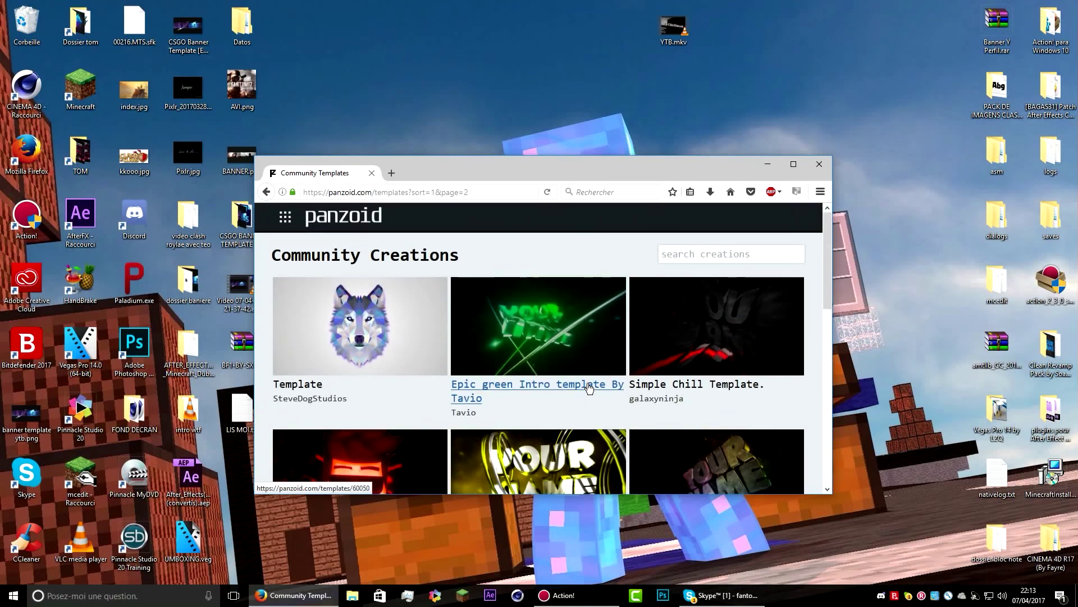
Move the browser window slightly higher on the desktop and examine the intro templates on page 2 again.
left_click_drag(573, 169, 628, 138)
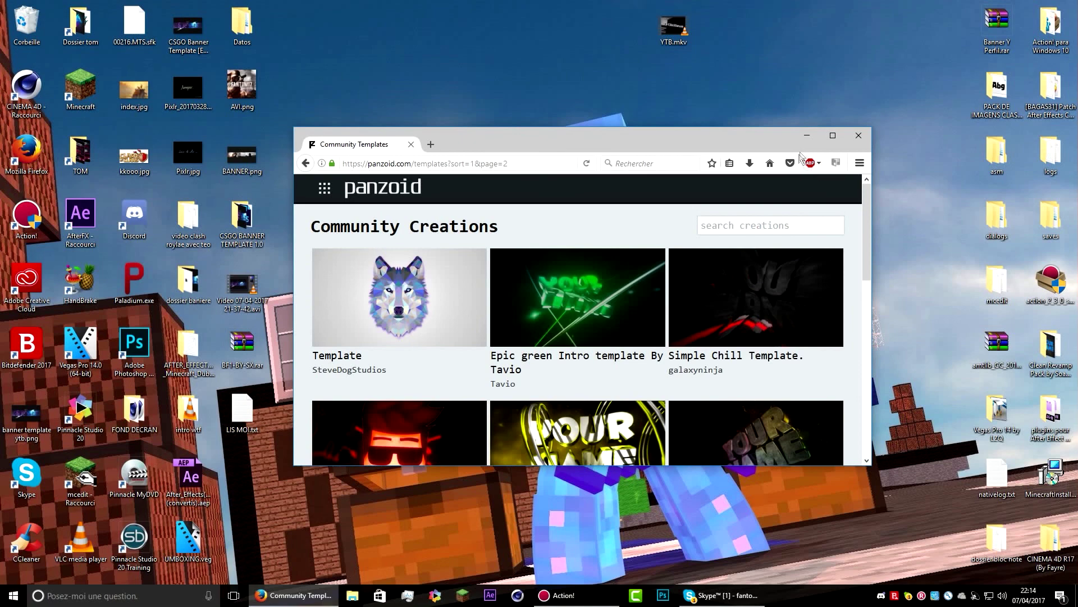
scroll(495, 337, "down", 4)
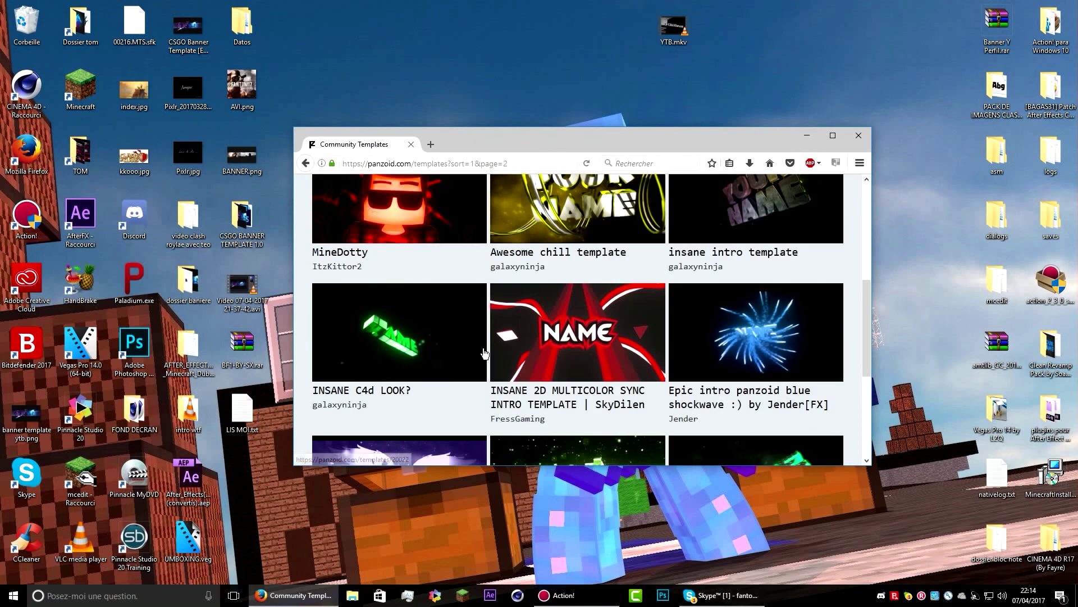
scroll(497, 340, "up", 2)
scroll(503, 332, "up", 2)
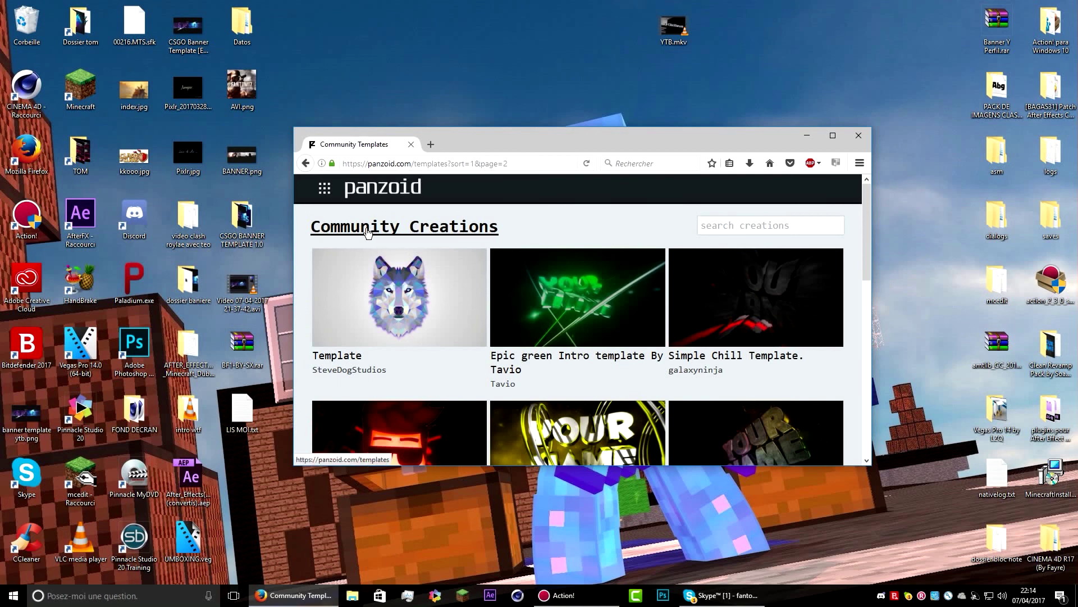